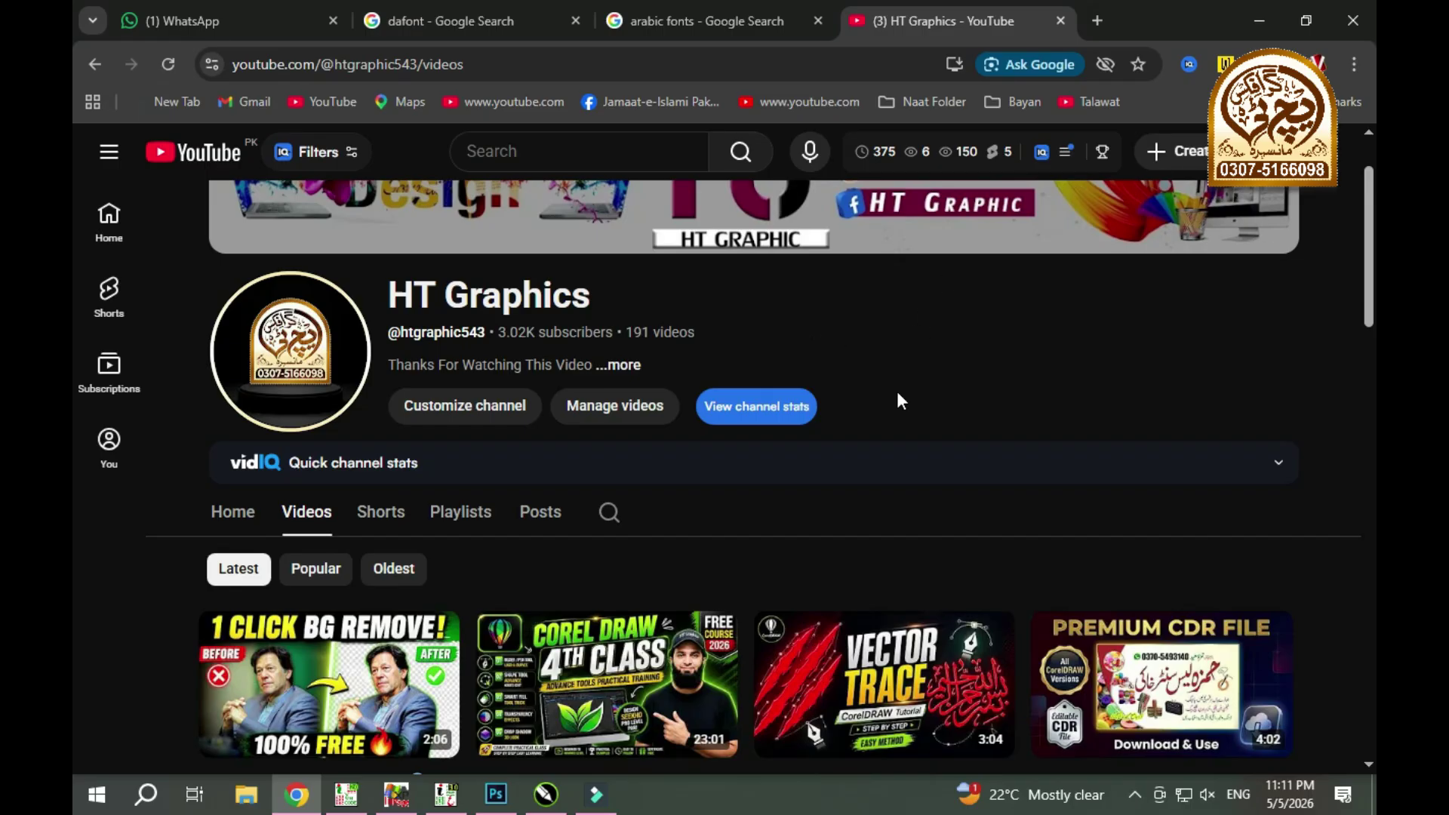
- Open the DaFont website in a new tab from the existing "dafont" Google search results
key(super+d)
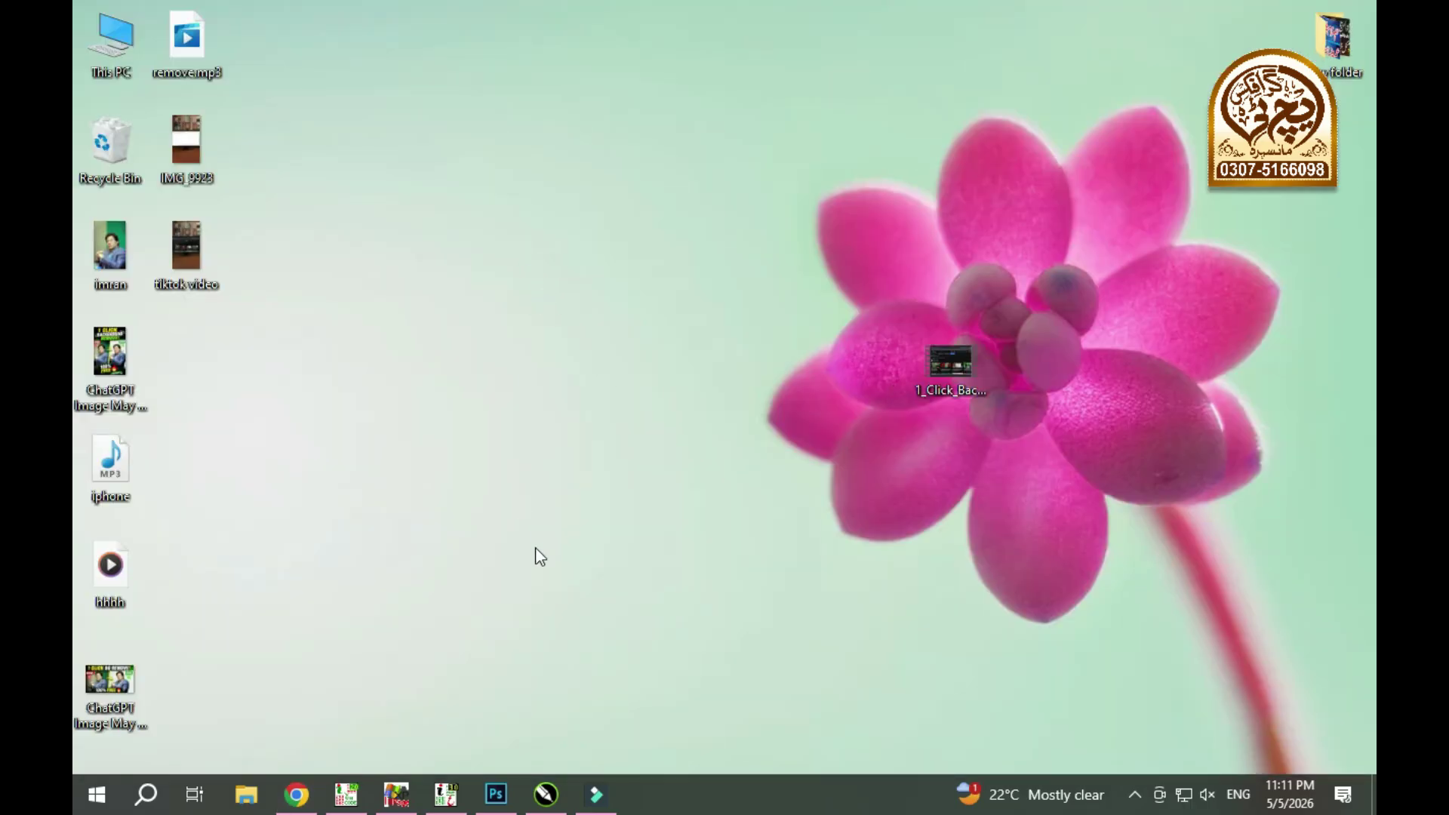
click(296, 794)
click(526, 34)
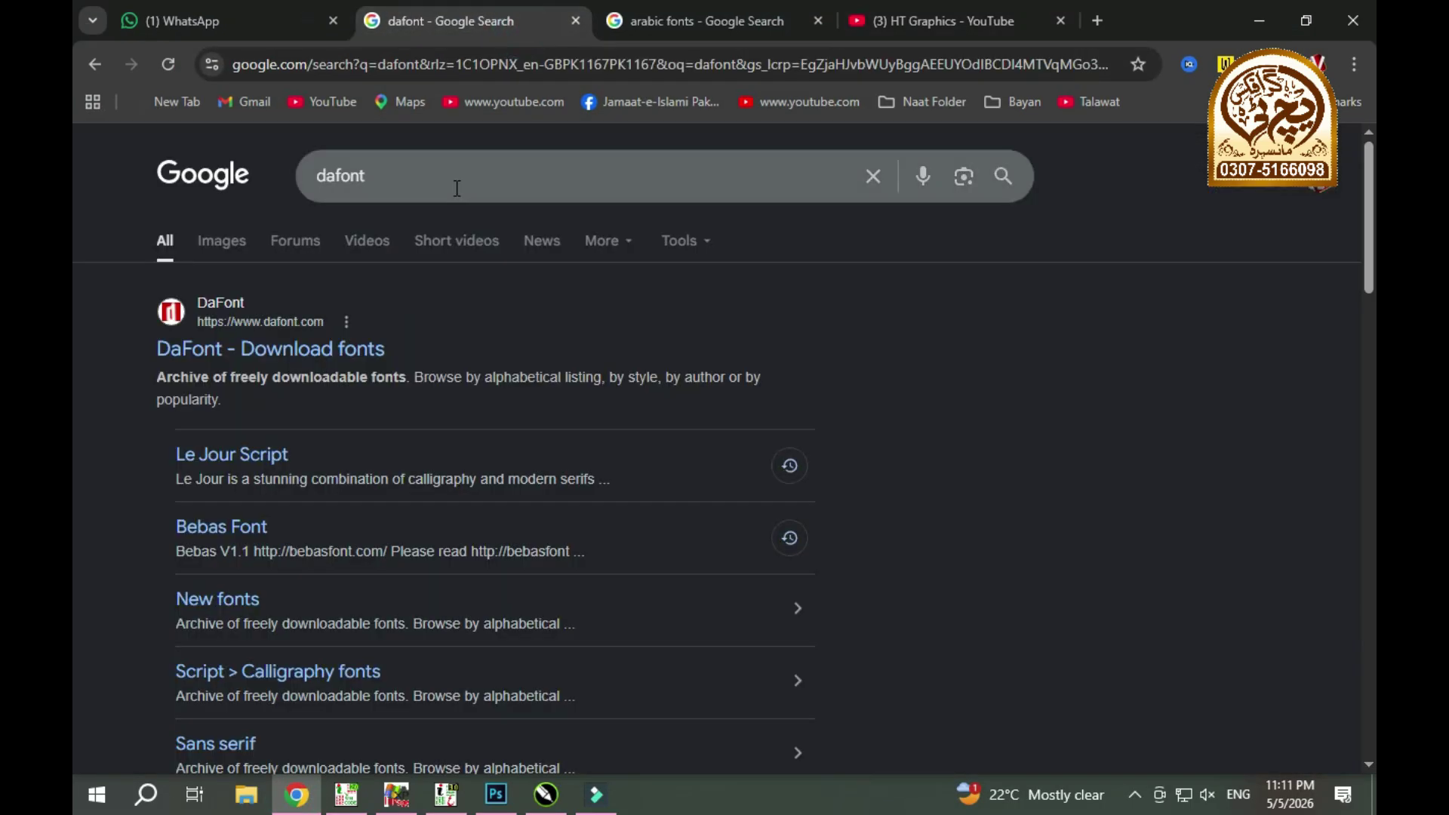
drag(398, 175, 279, 175)
middle_click(273, 351)
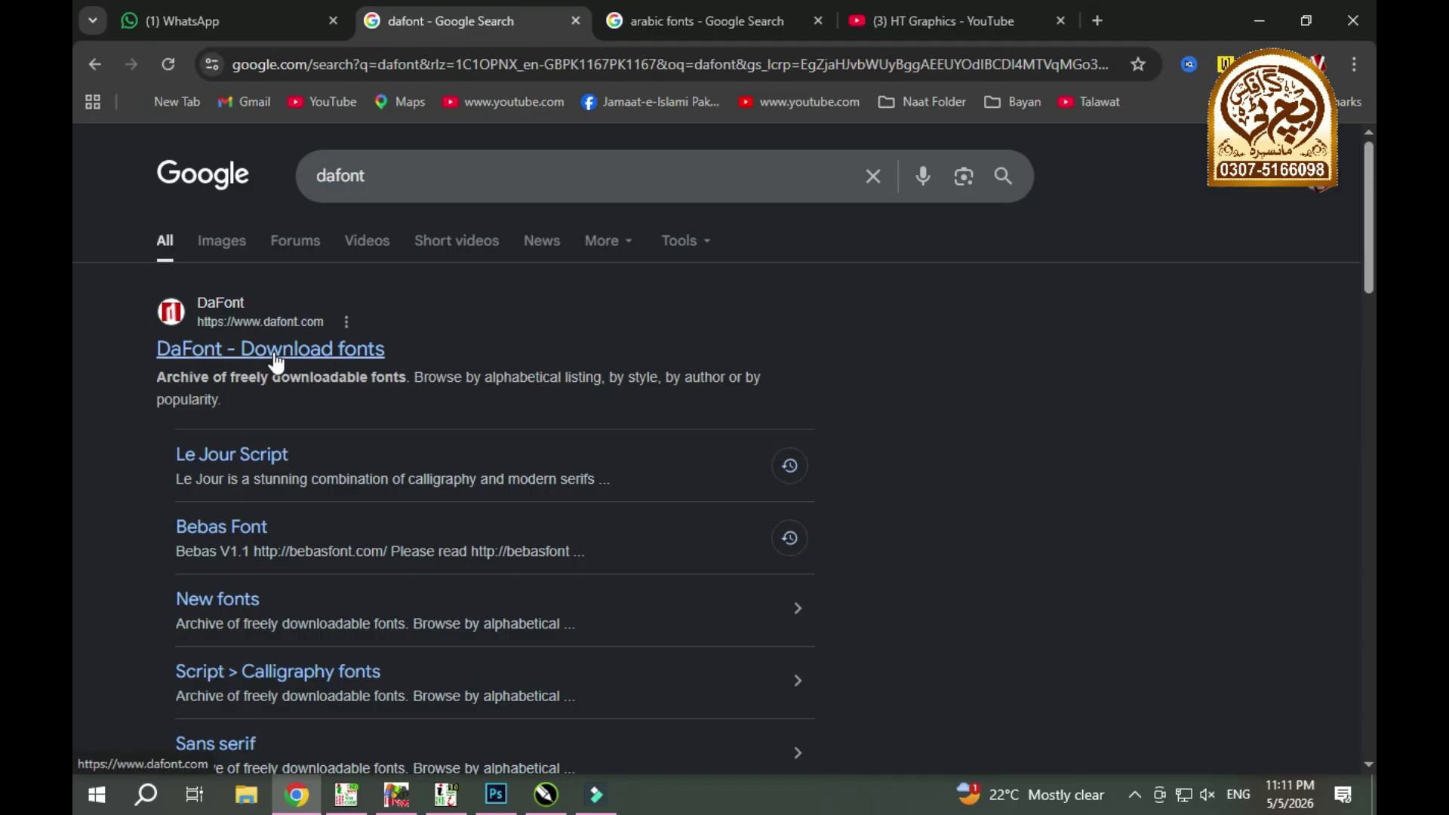
click(668, 22)
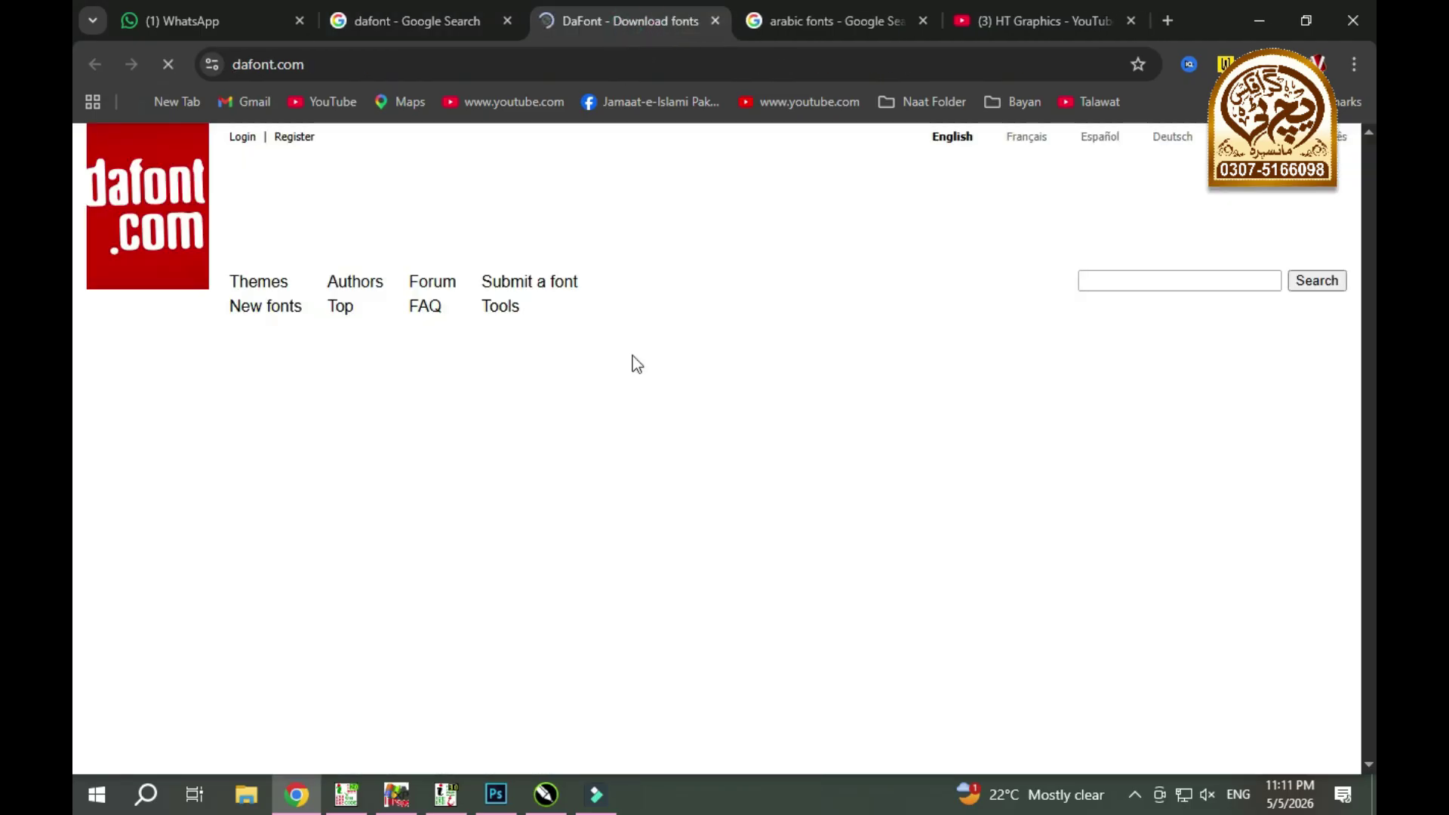
- Download the Robusta Cream font from the recently added fonts, saving robusta_cream to the Desktop
scroll(628, 361, down, 7)
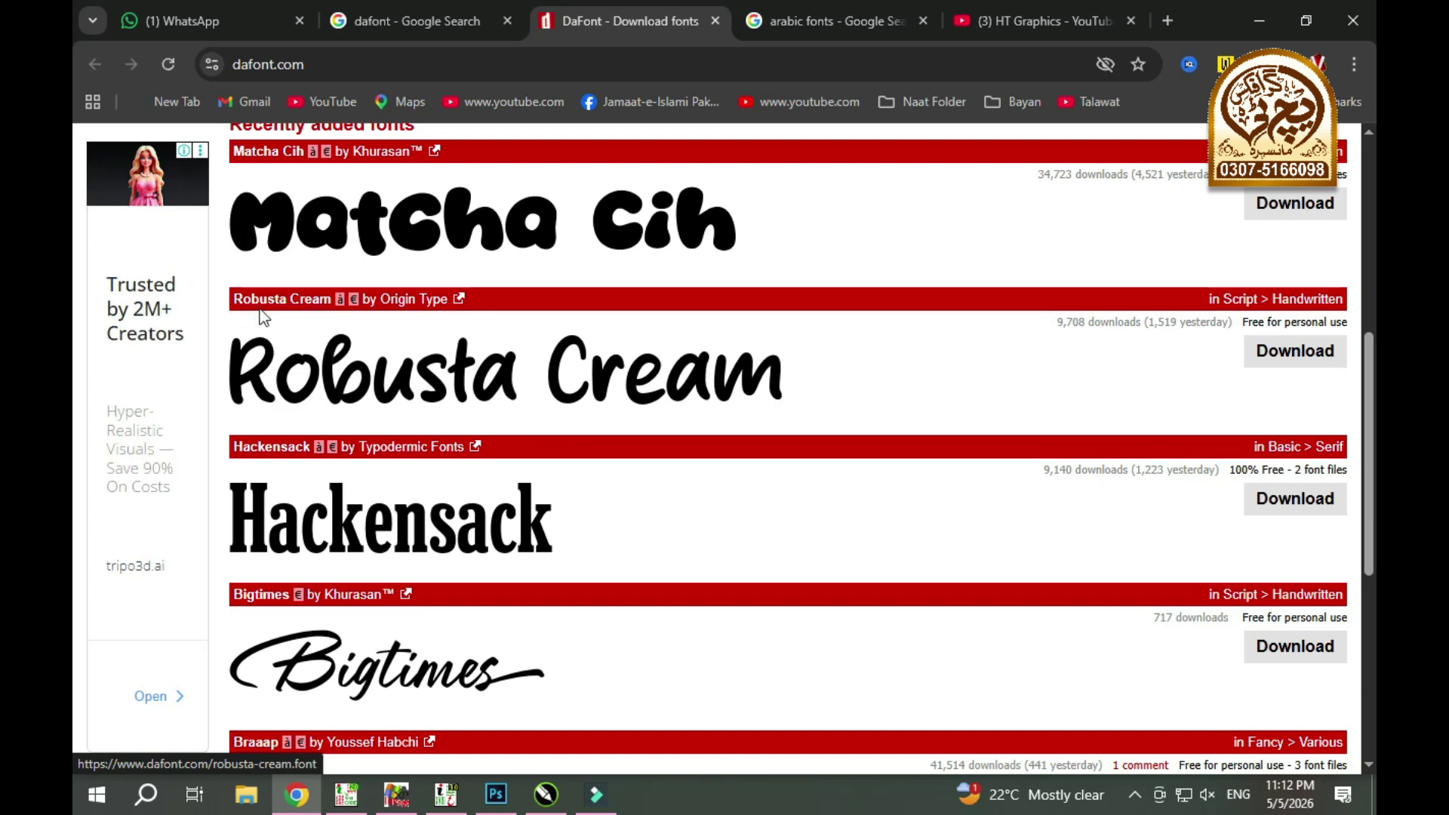
click(1288, 363)
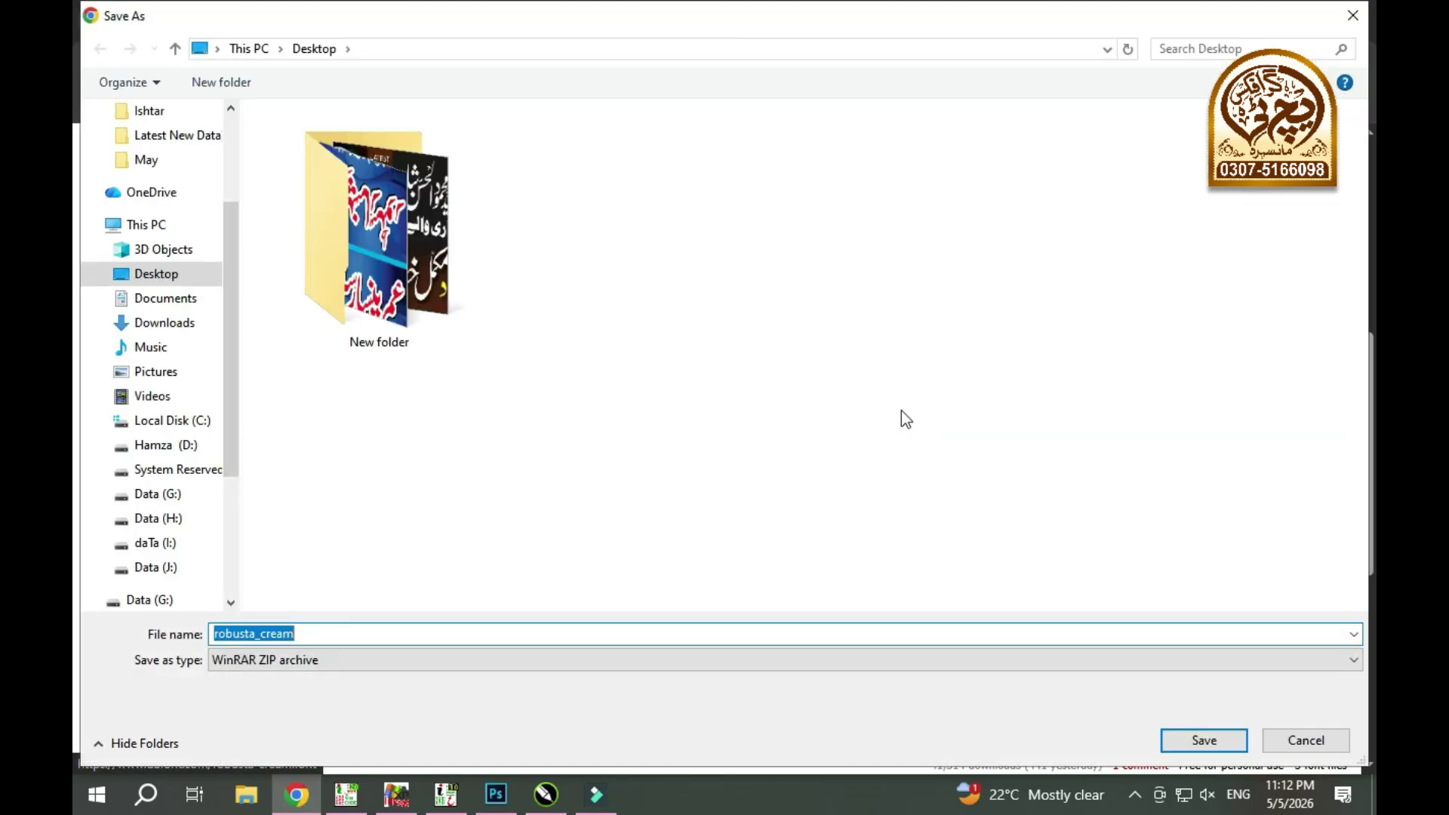
key(Return)
- Download the Bigtimes font from the recently added fonts, saving bigtimes to the Desktop
scroll(519, 514, down, 6)
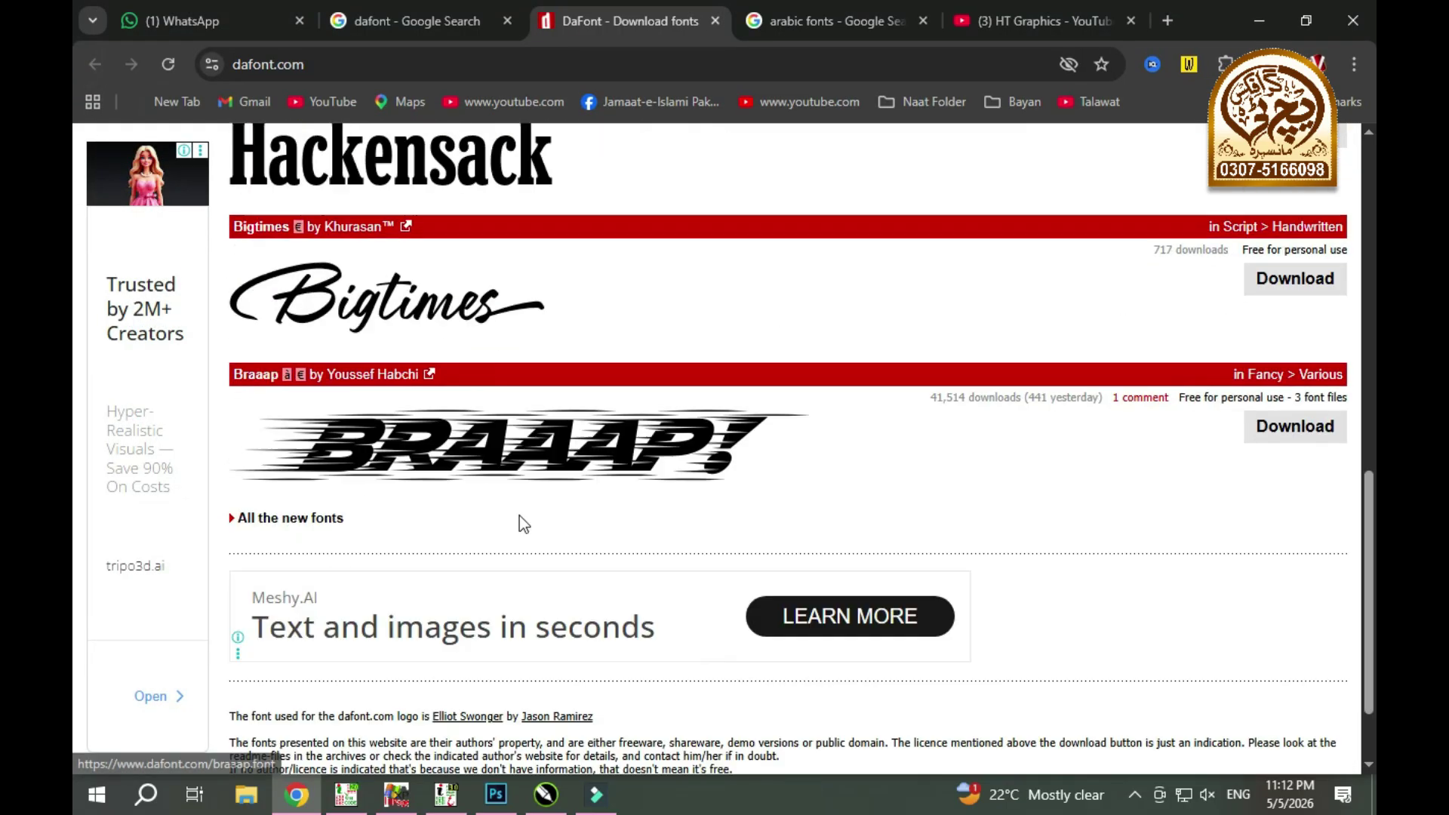
scroll(304, 366, up, 1)
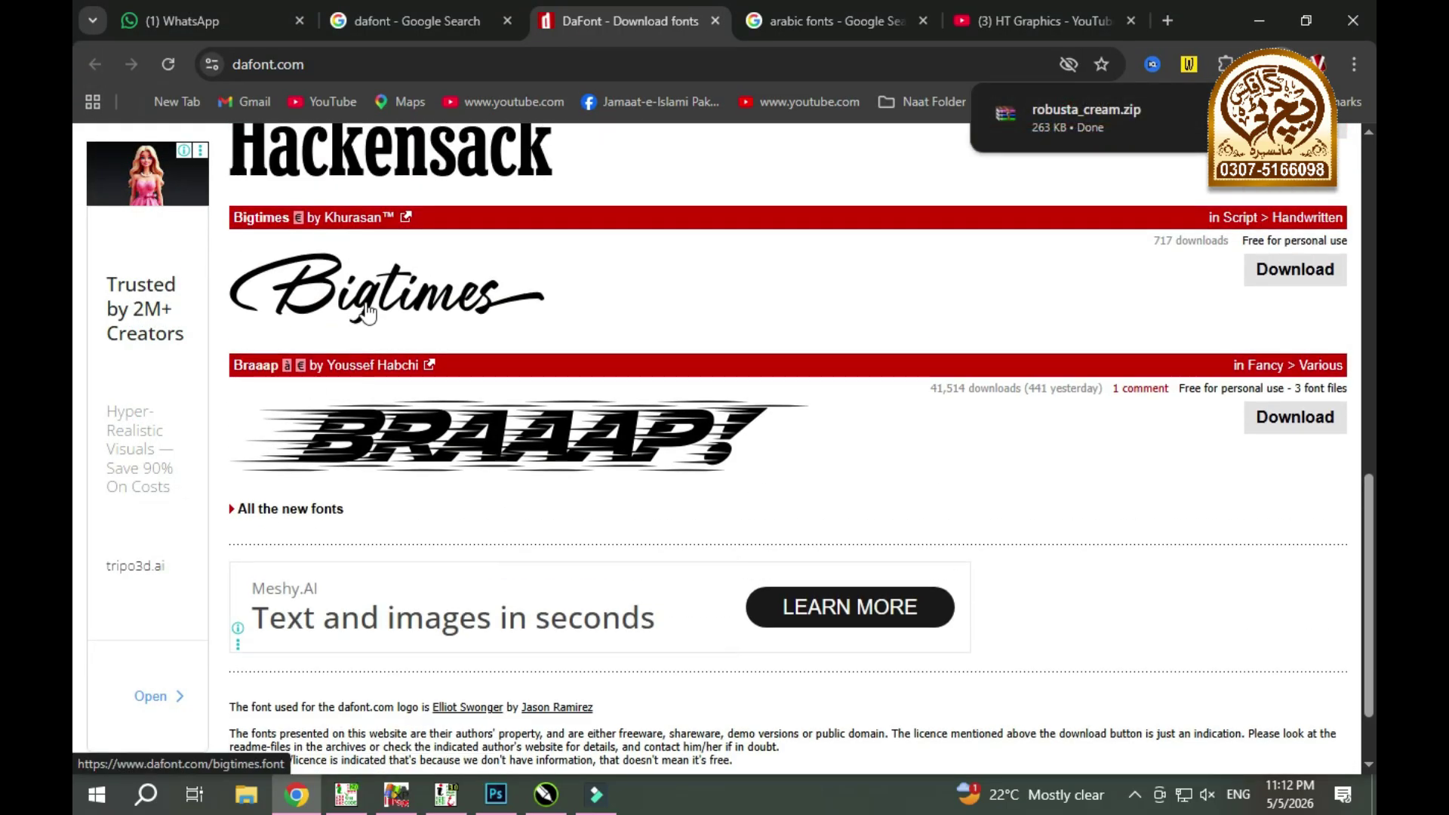
scroll(283, 404, up, 1)
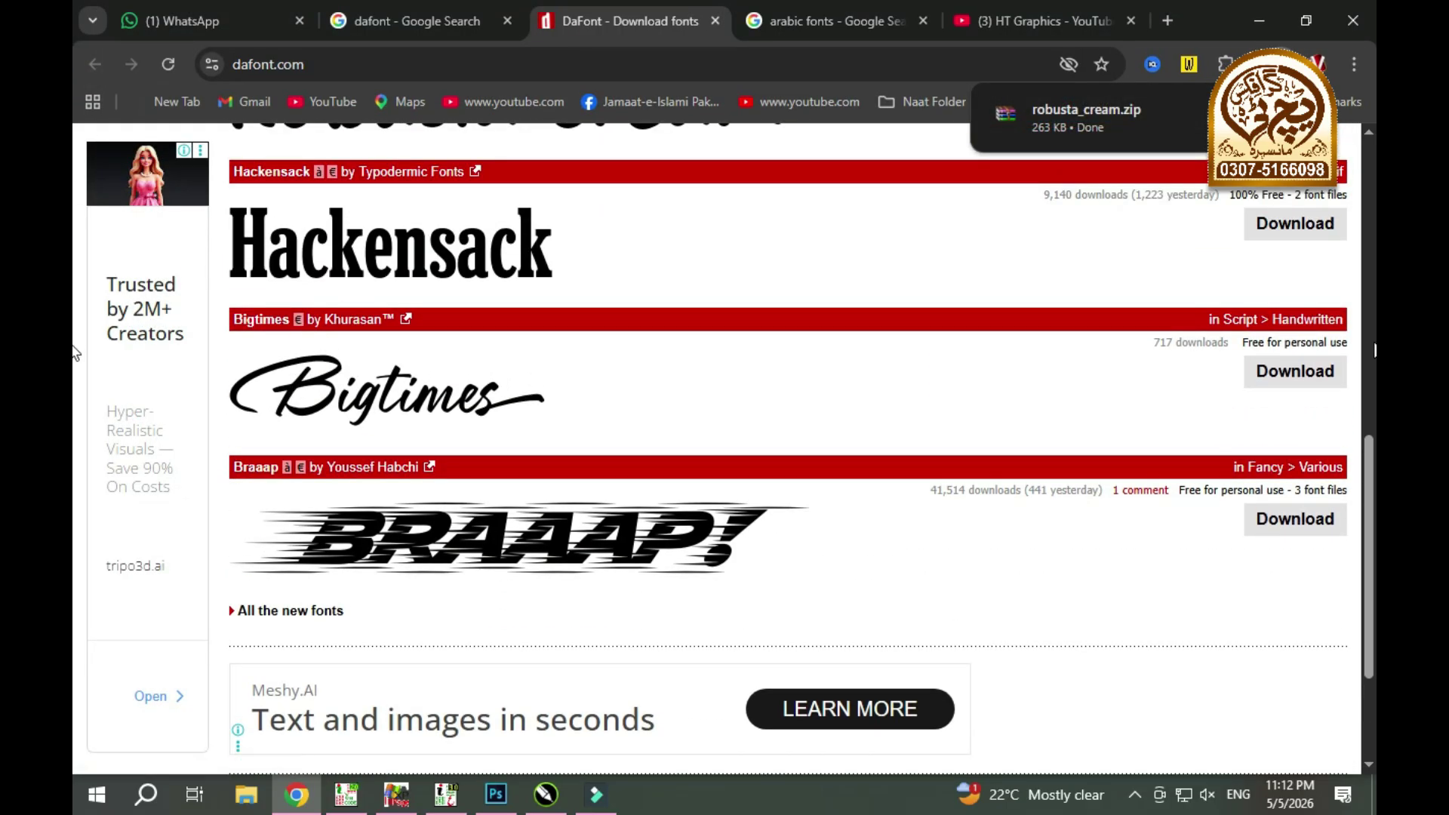
click(1298, 370)
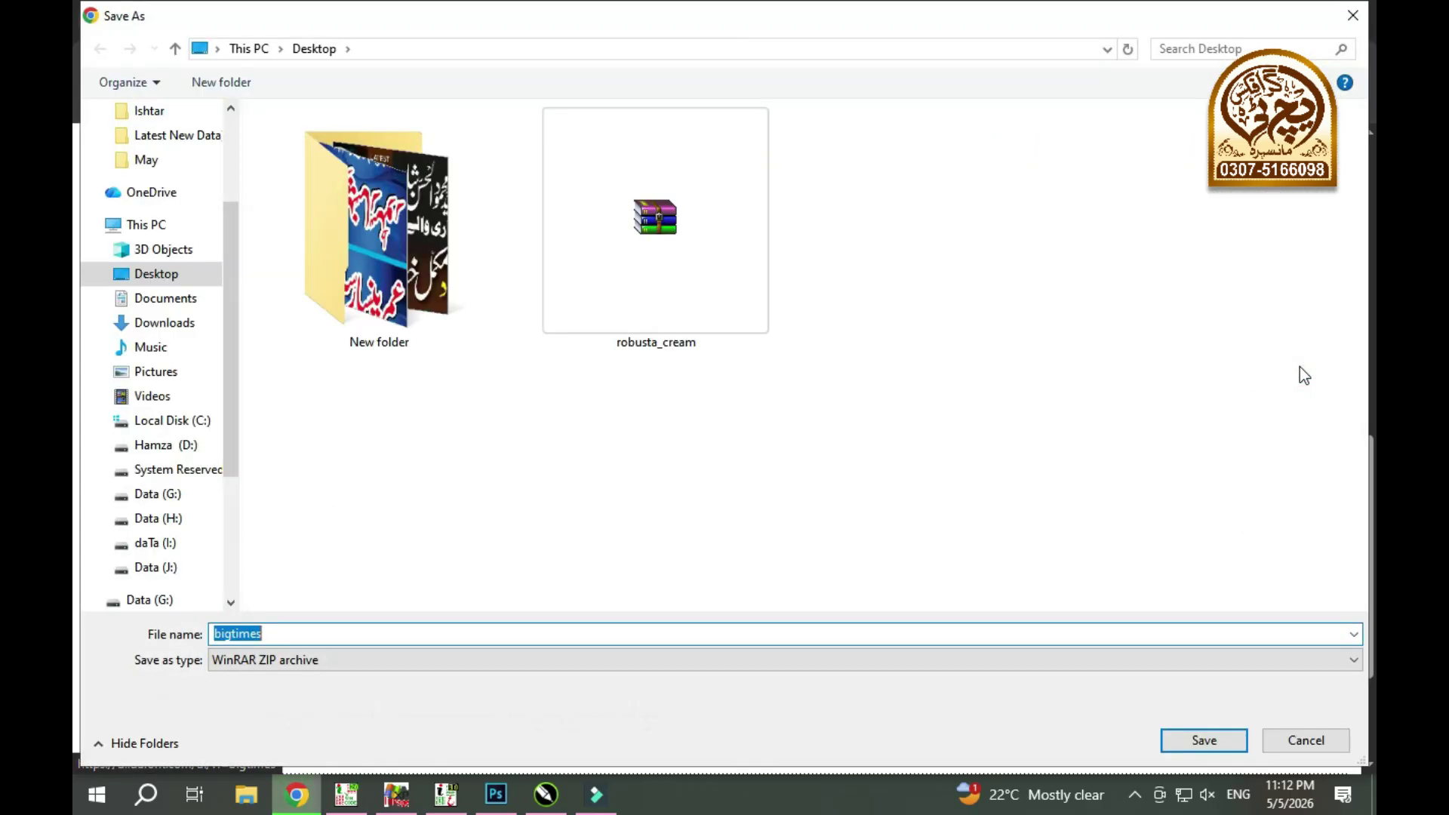
key(Return)
- Open the page with all the new fonts and look through its first page of fonts
scroll(875, 406, down, 5)
scroll(866, 400, up, 5)
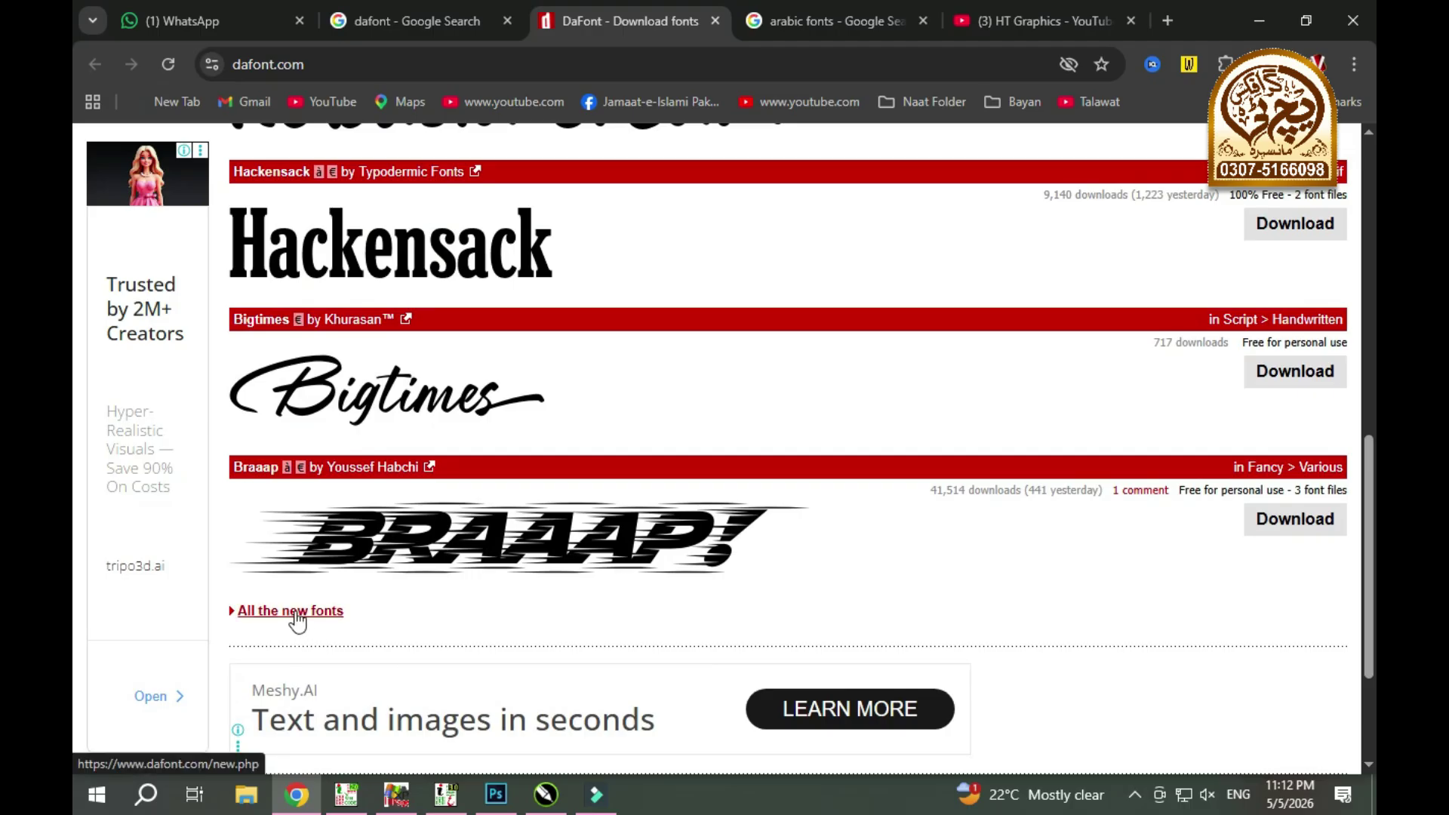
click(296, 611)
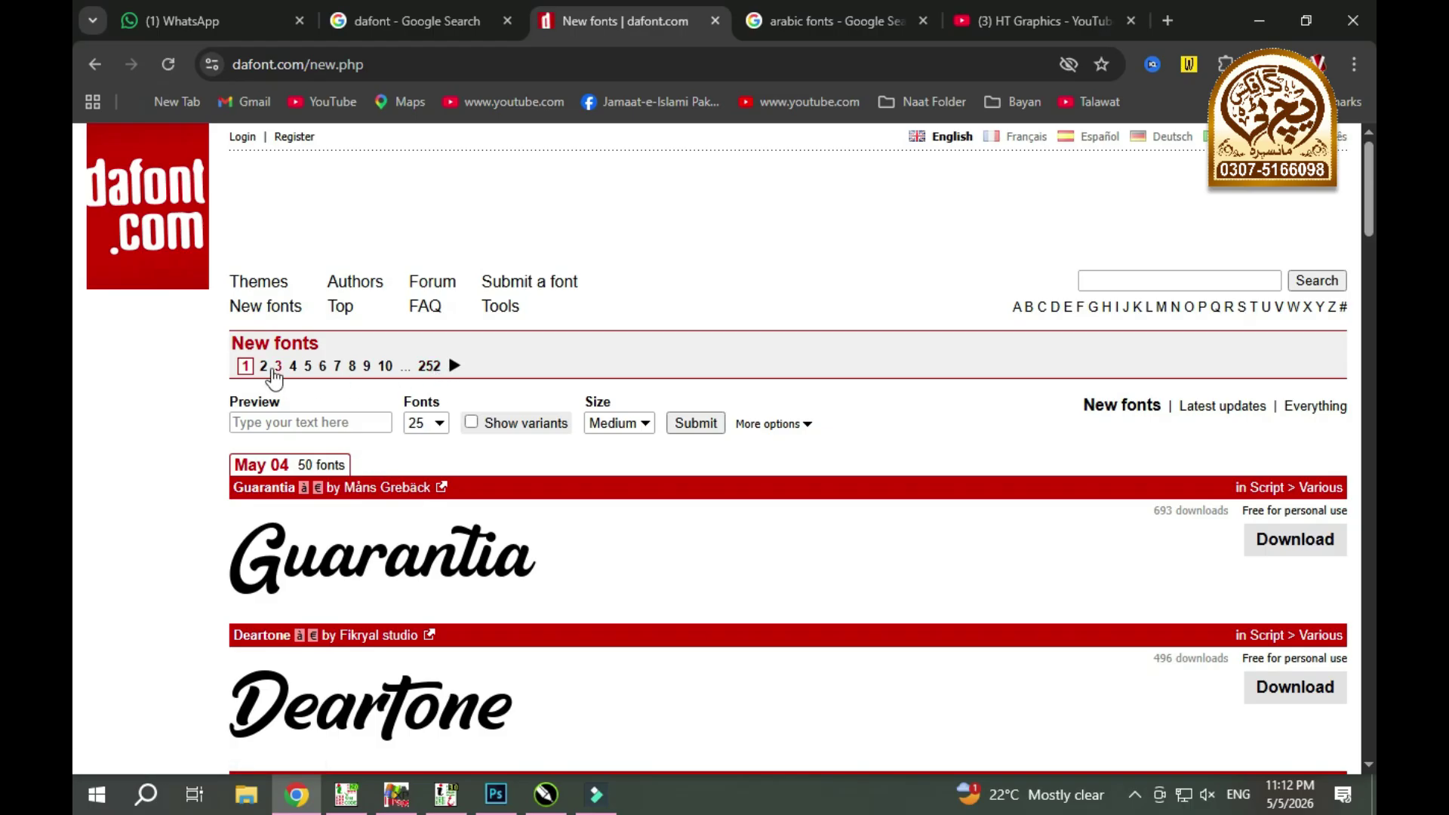
scroll(568, 571, down, 5)
scroll(567, 571, down, 12)
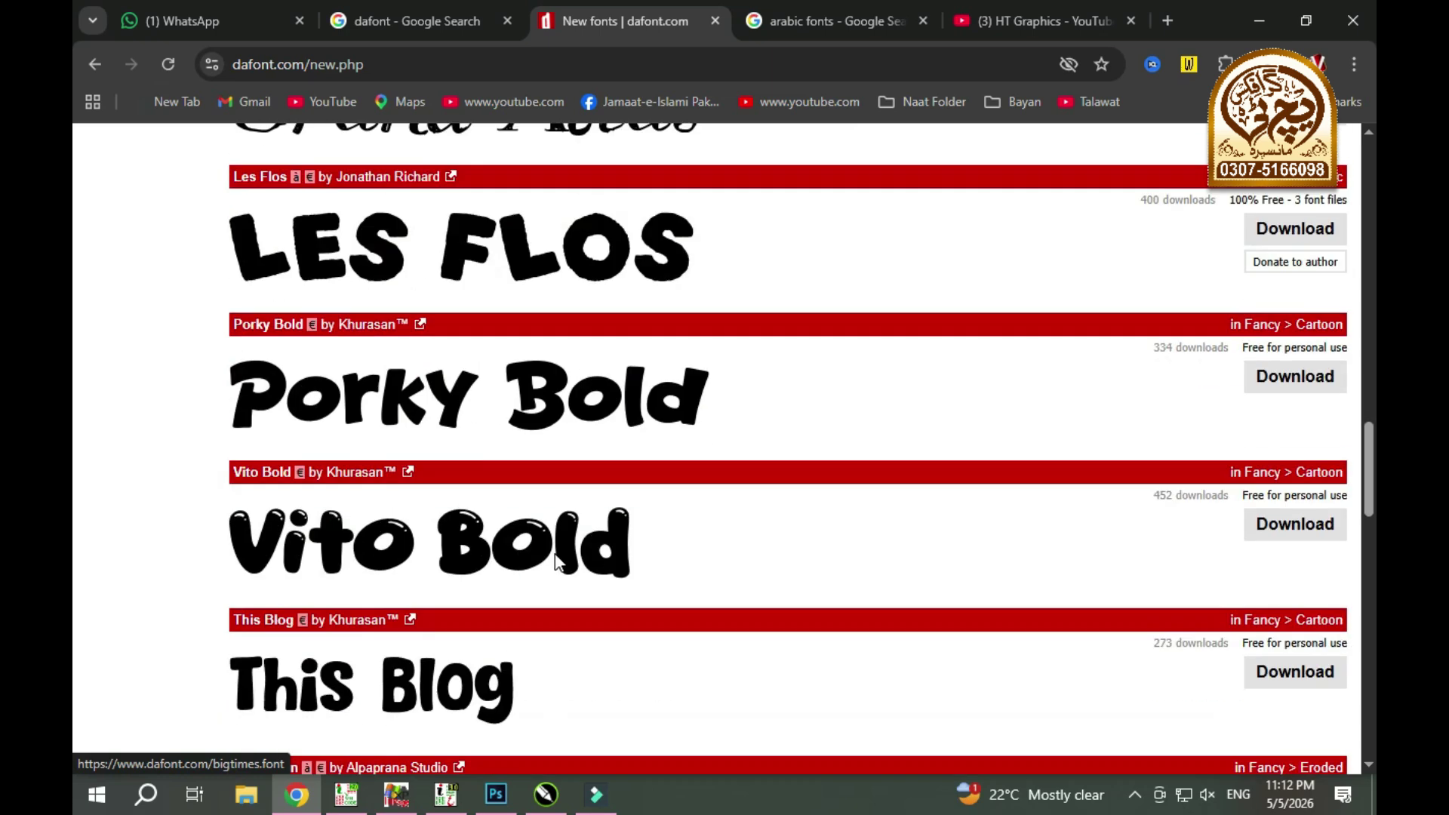
scroll(556, 562, down, 10)
scroll(557, 562, down, 5)
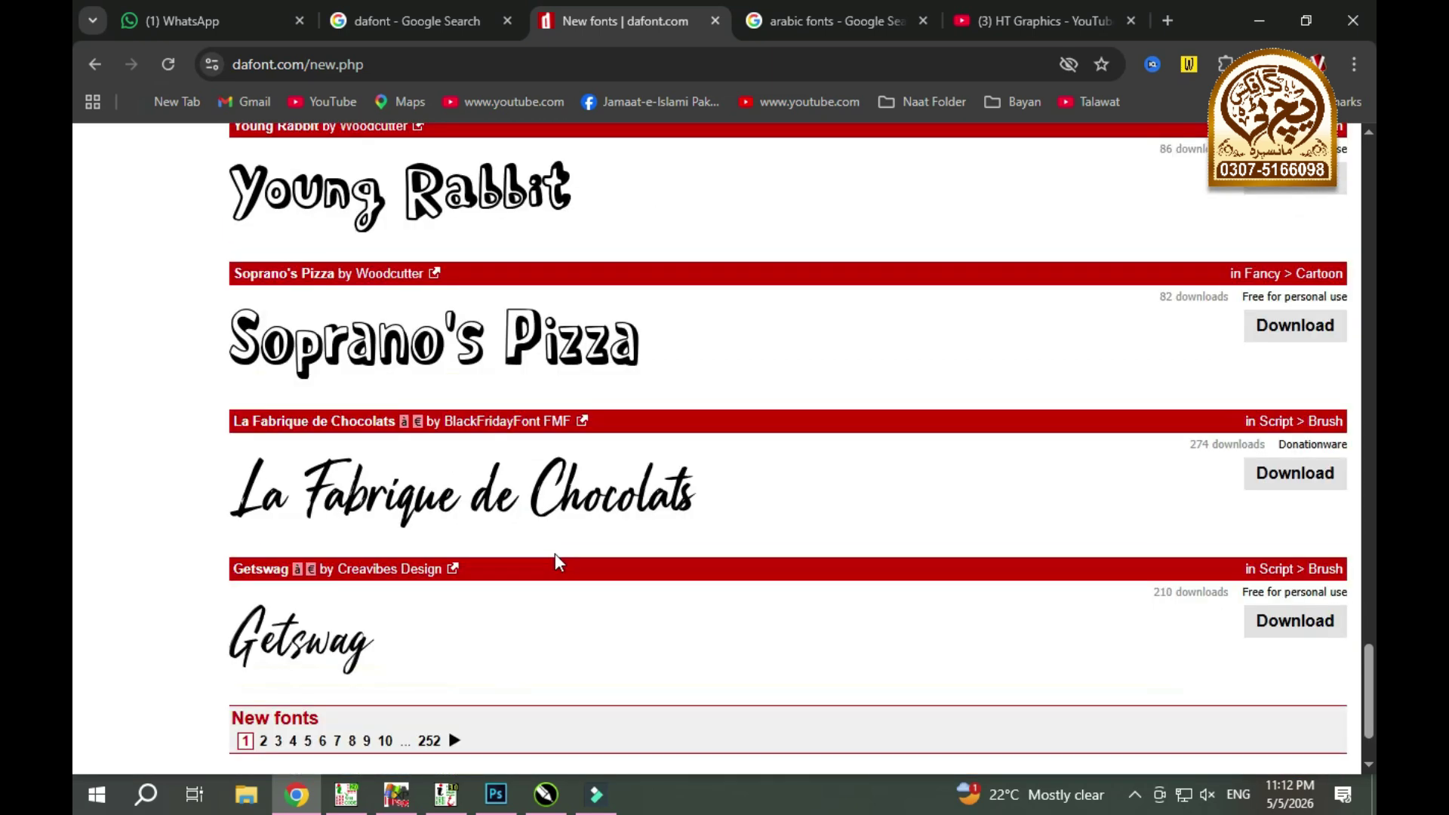
scroll(548, 566, down, 1)
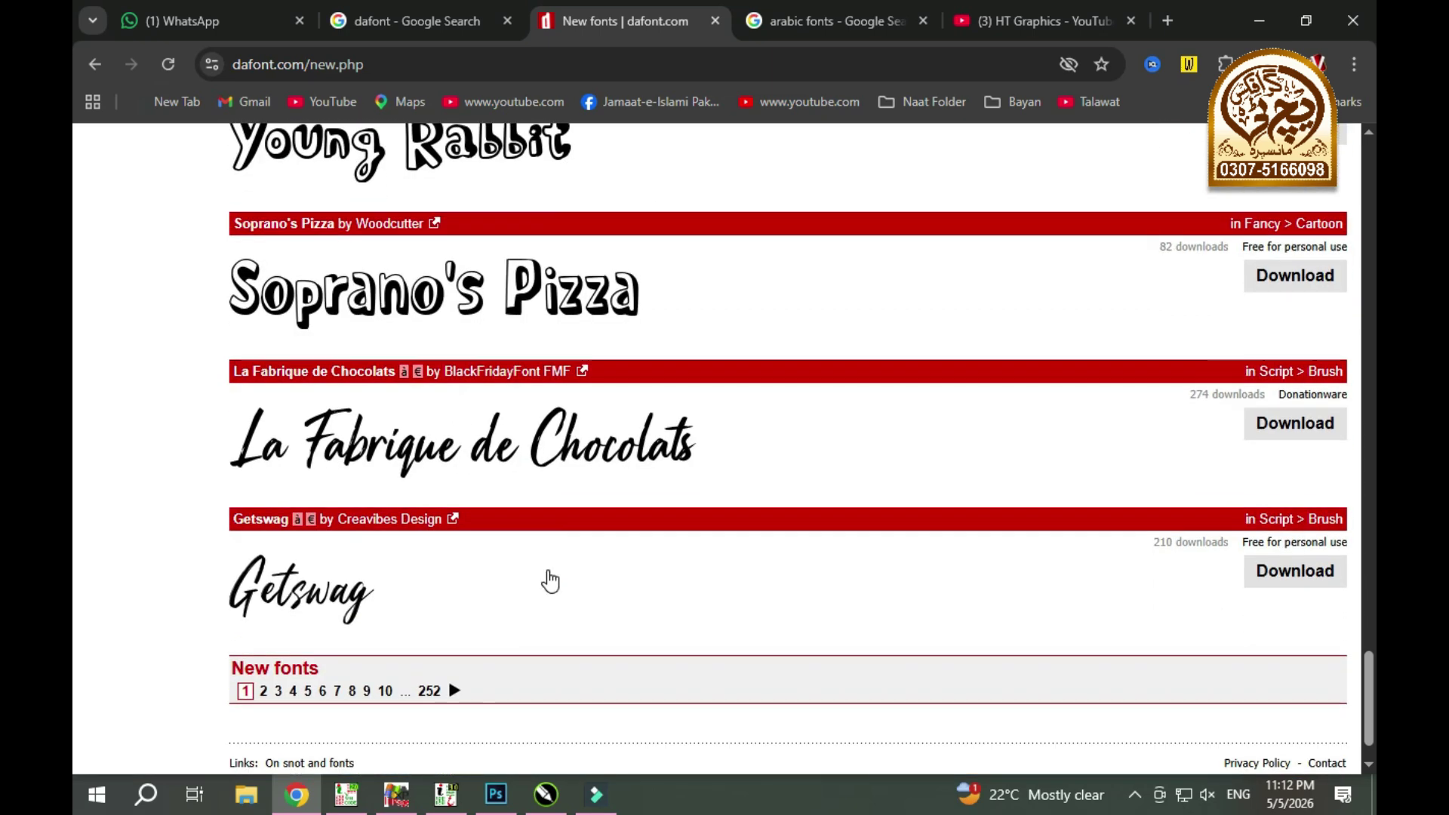
scroll(551, 578, up, 8)
scroll(553, 581, up, 20)
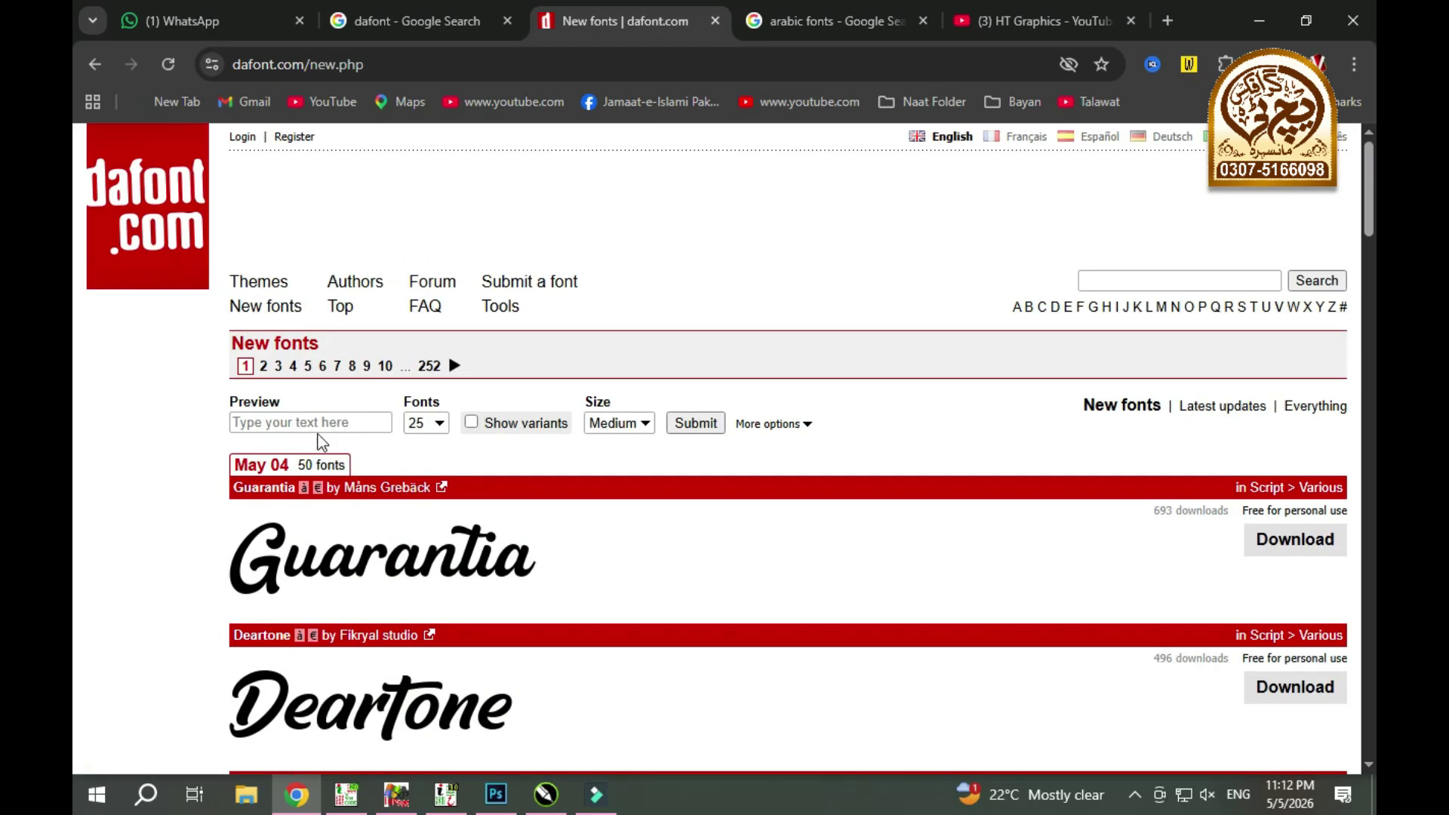
- Preview the new fonts with the sample text "HT Graphics"
click(337, 422)
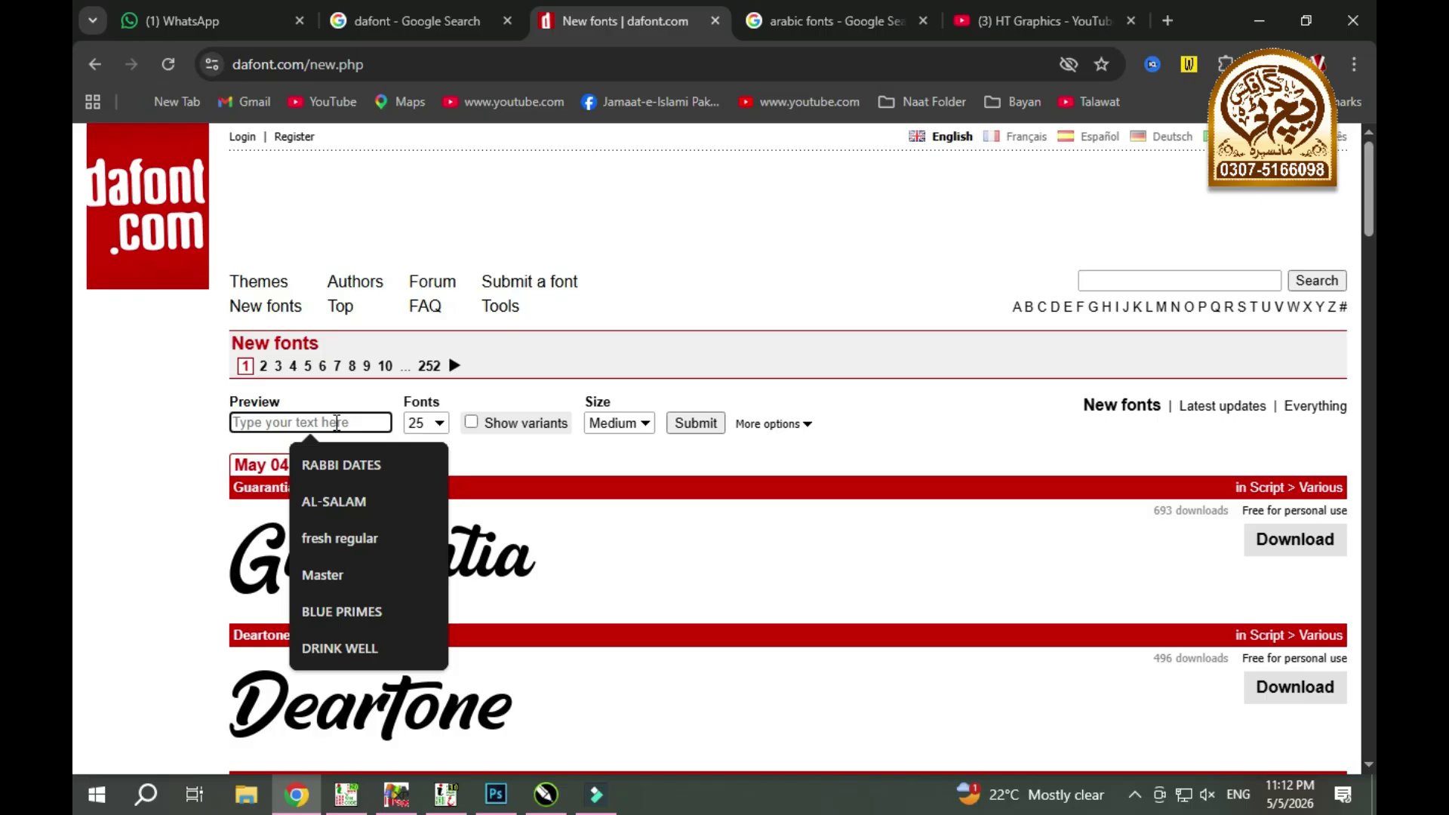
text(HT )
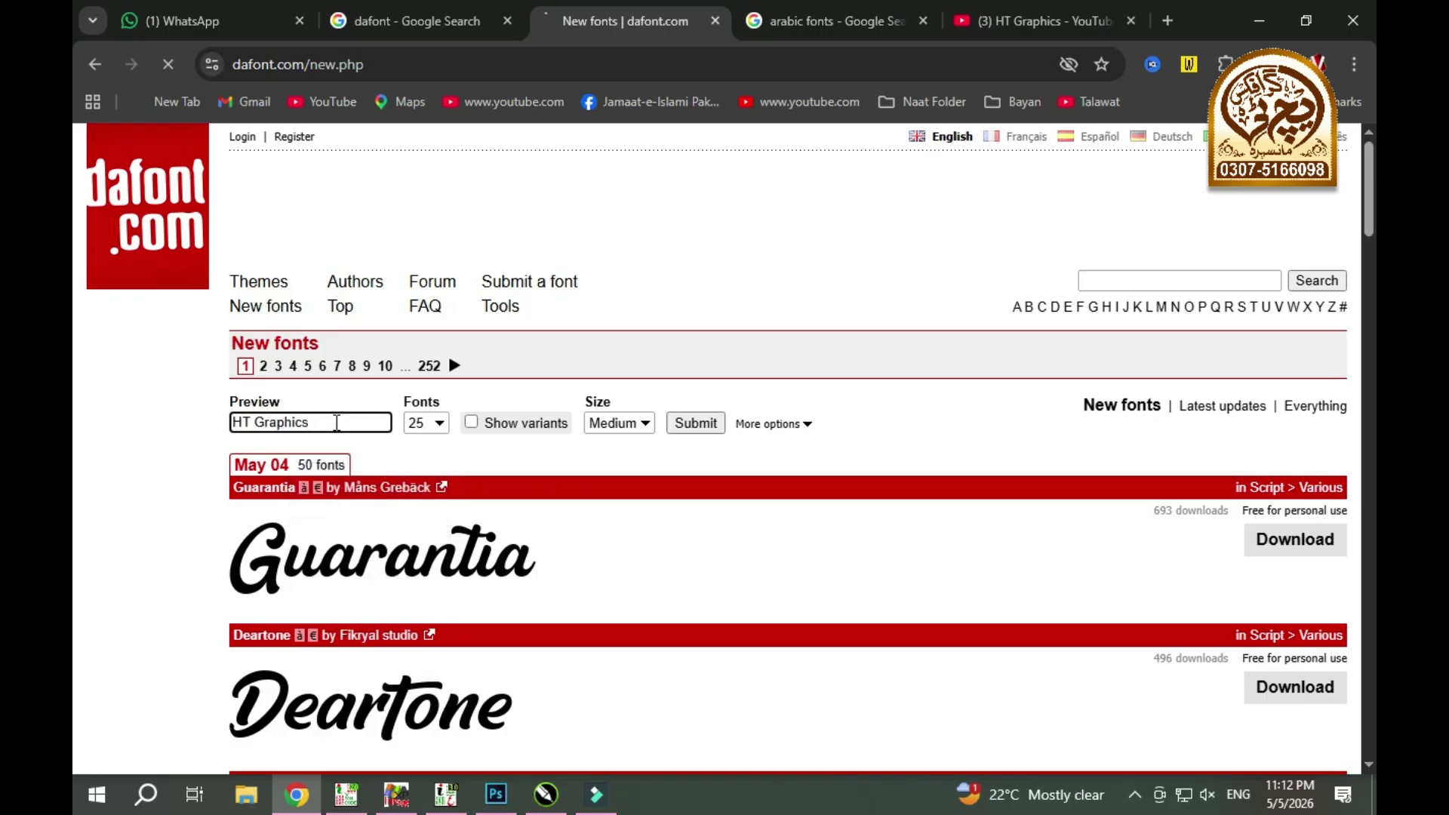
text(Graphics)
key(Return)
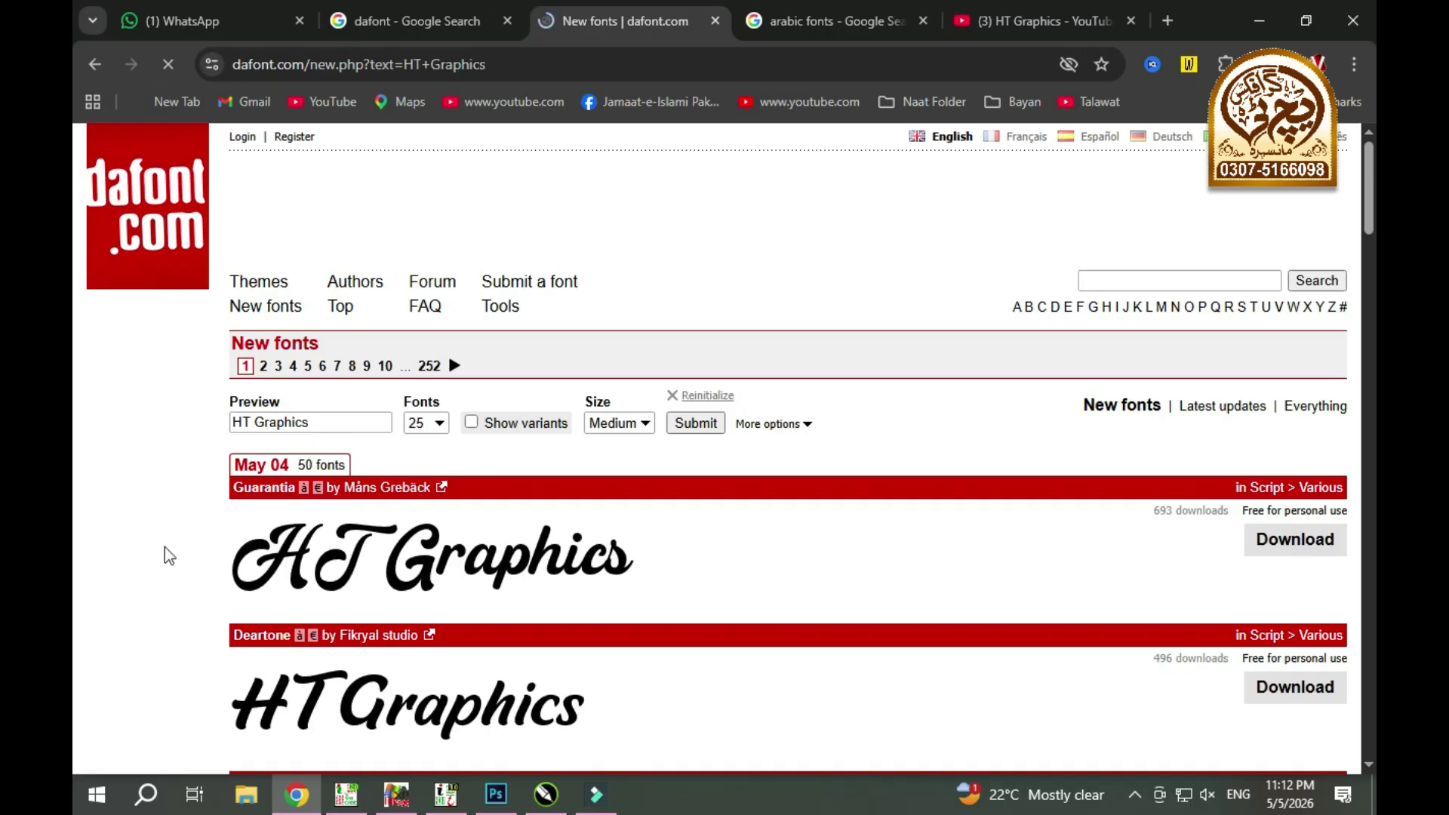
- Compare the "HT Graphics" previews and download the Guarantia font
scroll(165, 546, down, 1)
scroll(165, 546, down, 1)
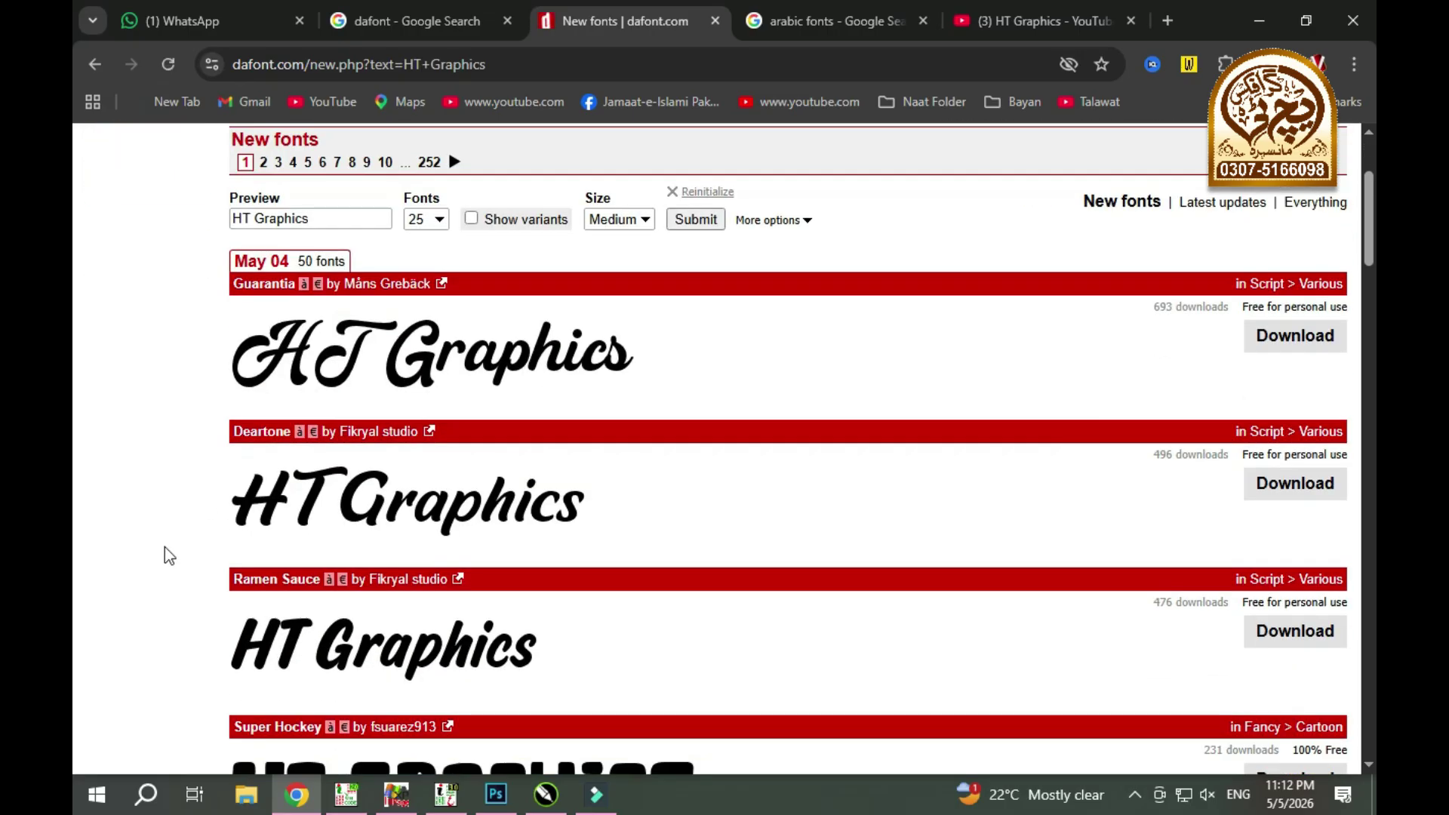
scroll(165, 547, down, 3)
scroll(165, 546, down, 1)
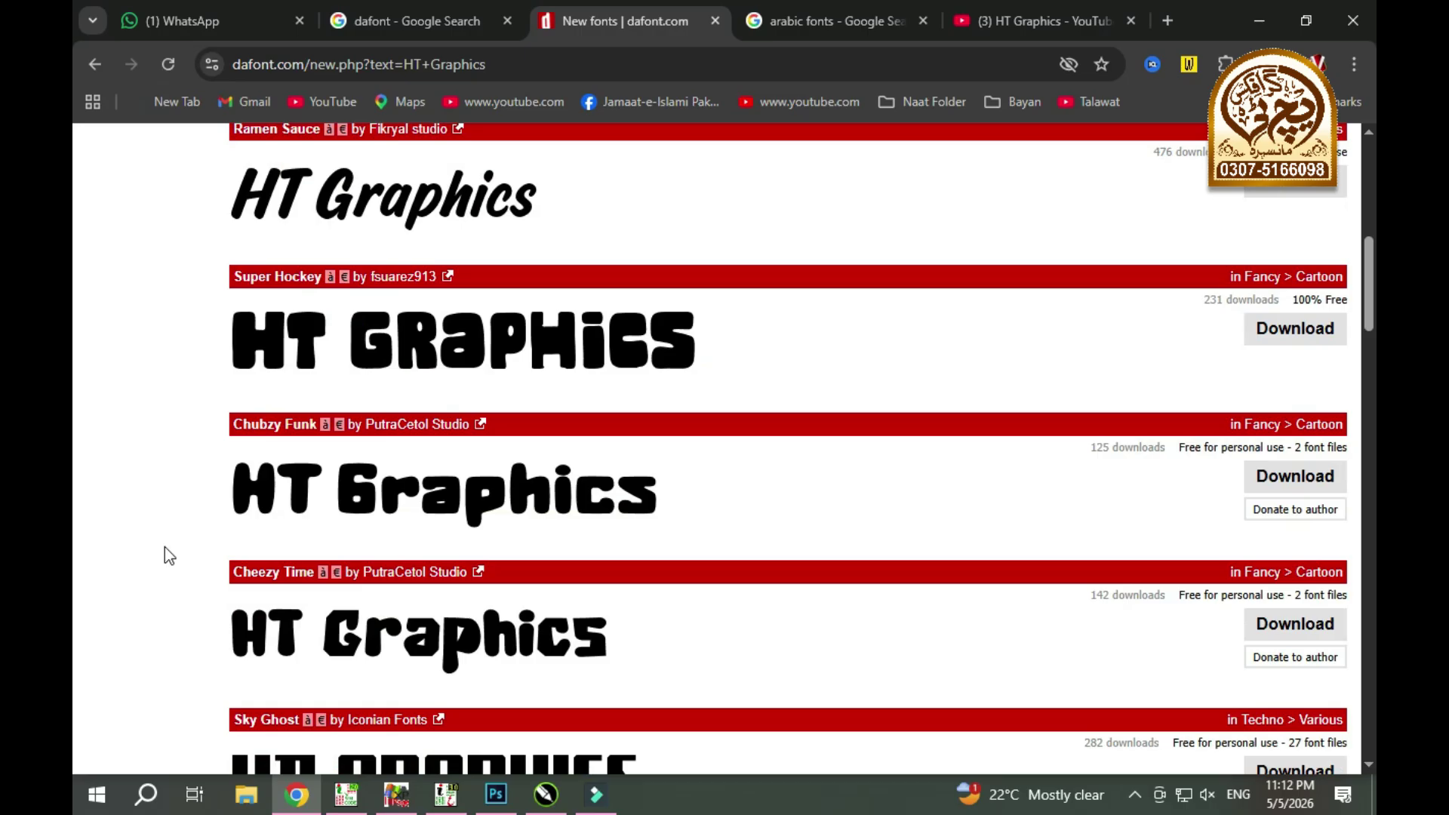
scroll(165, 547, up, 5)
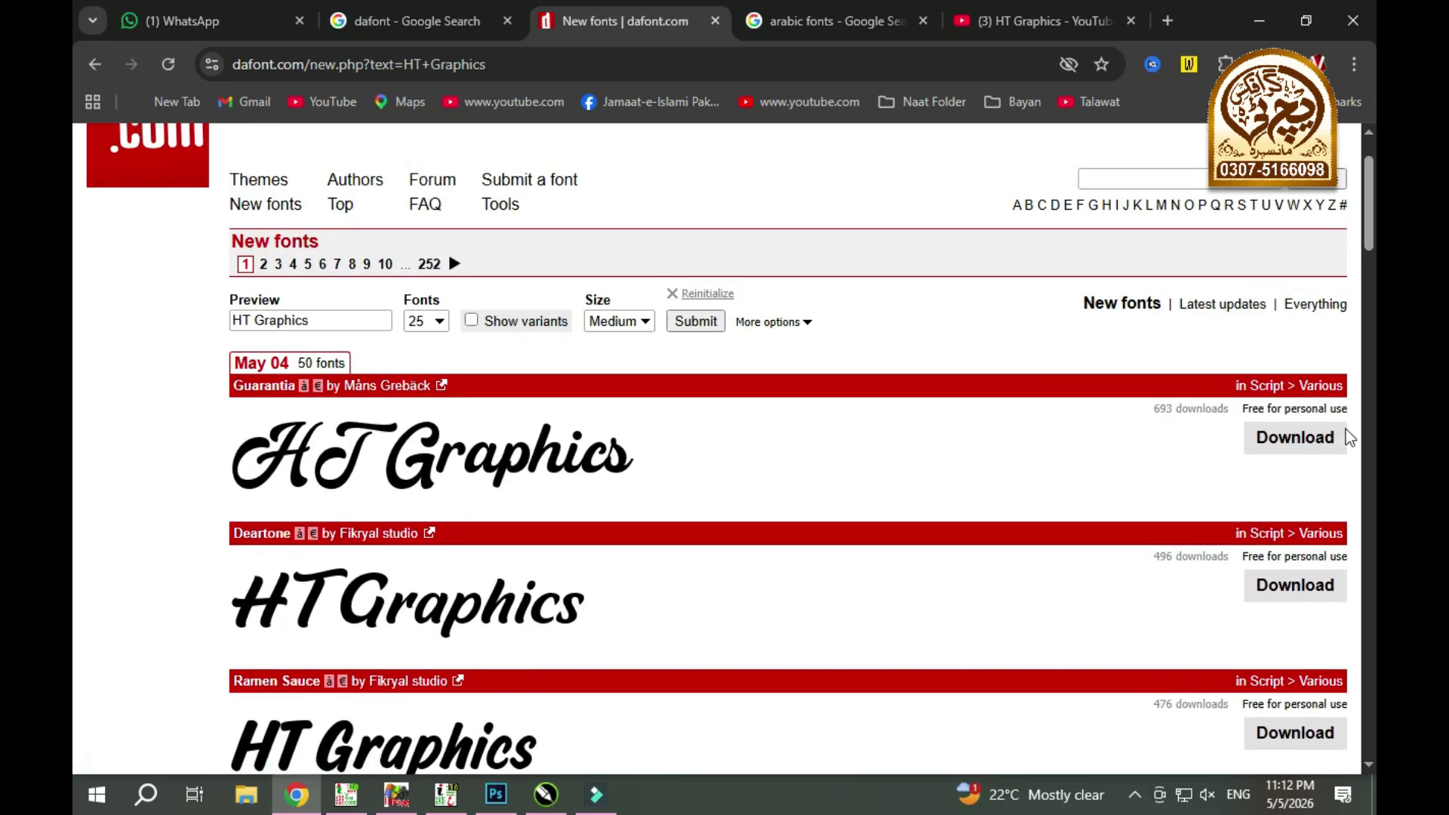
click(1294, 440)
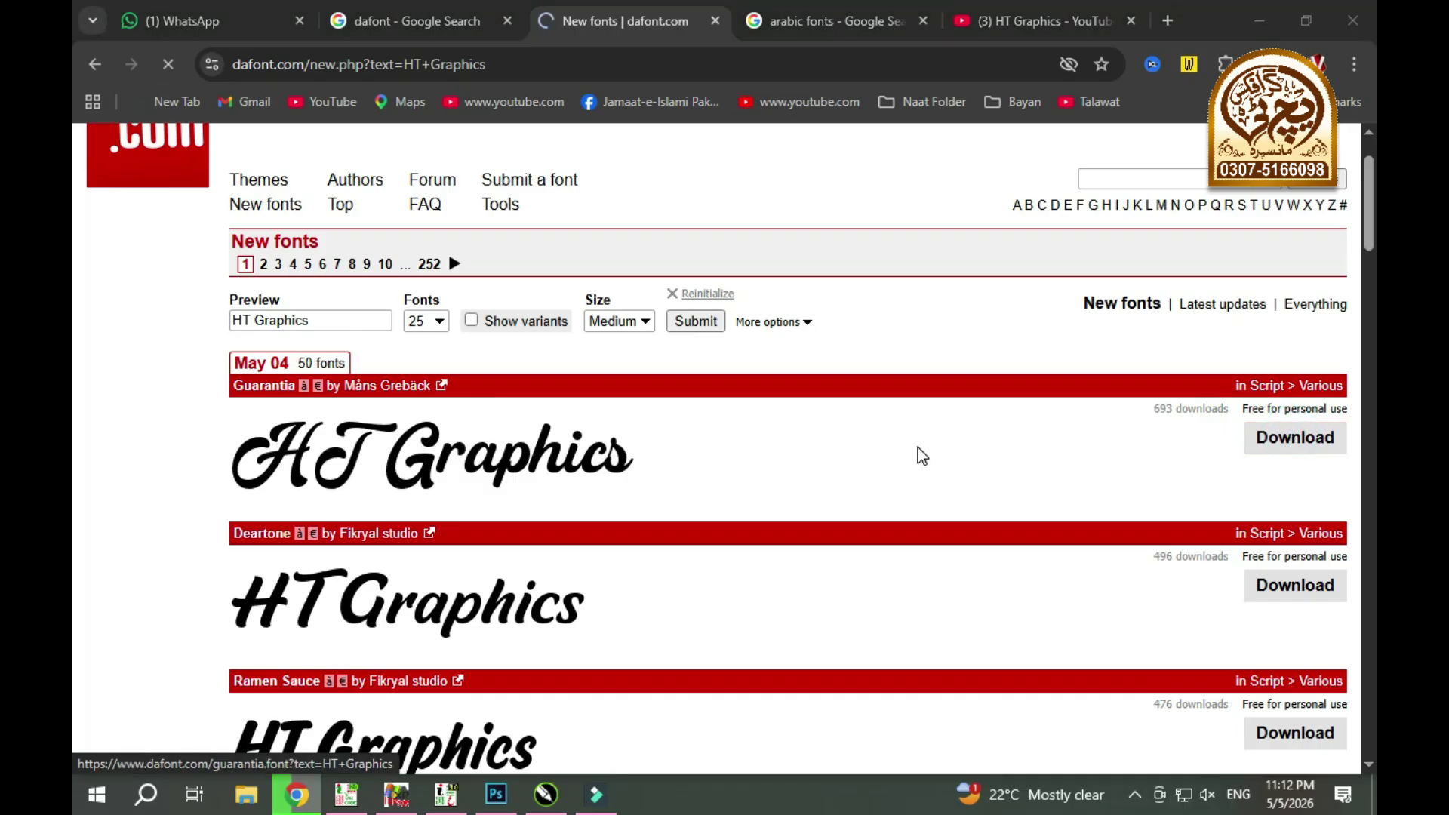
key(Return)
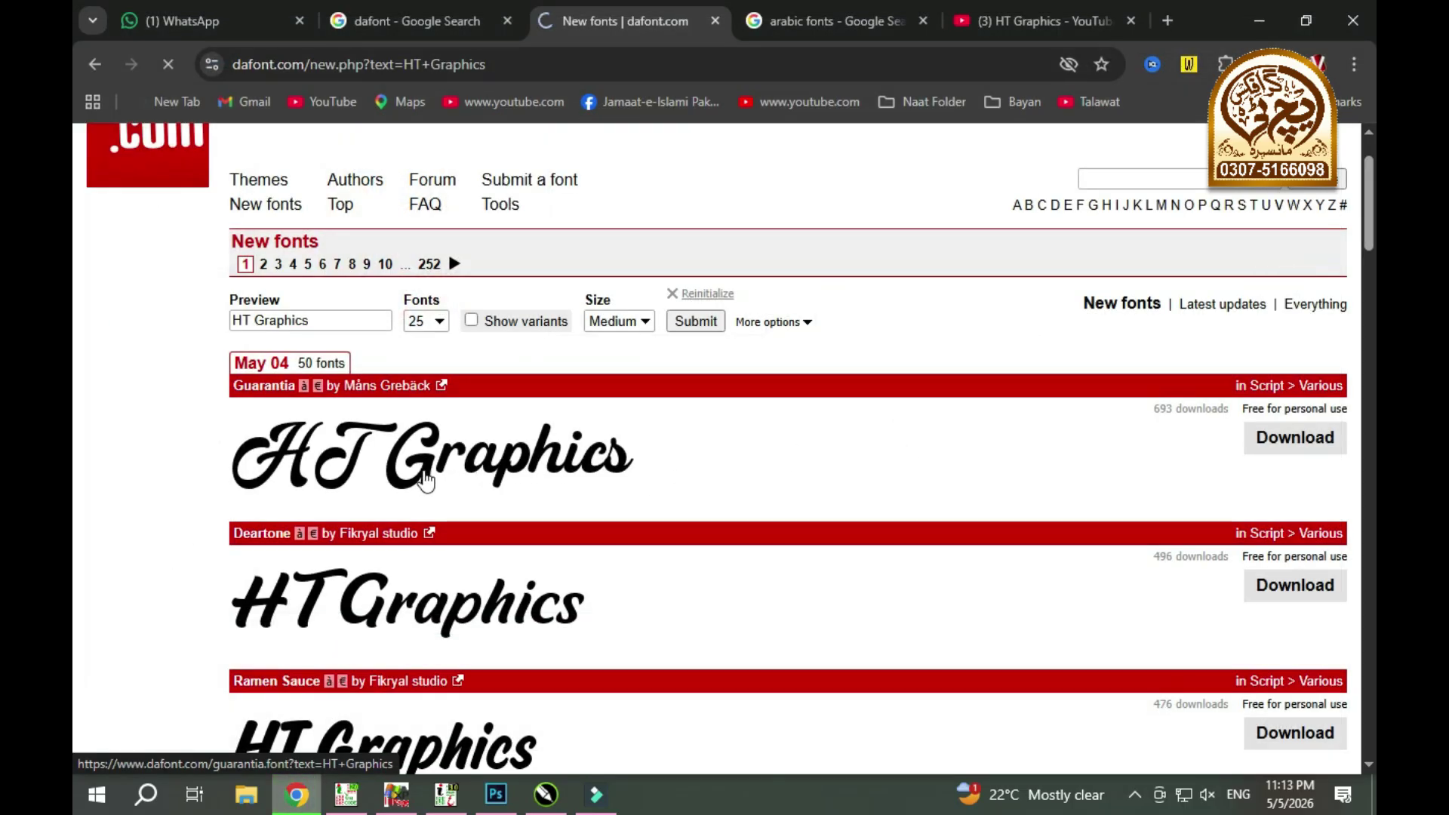
- Show the desktop and move the robusta_cream and bigtimes archives to the empty area away from the other icons
key(super+d)
drag(275, 314, 556, 368)
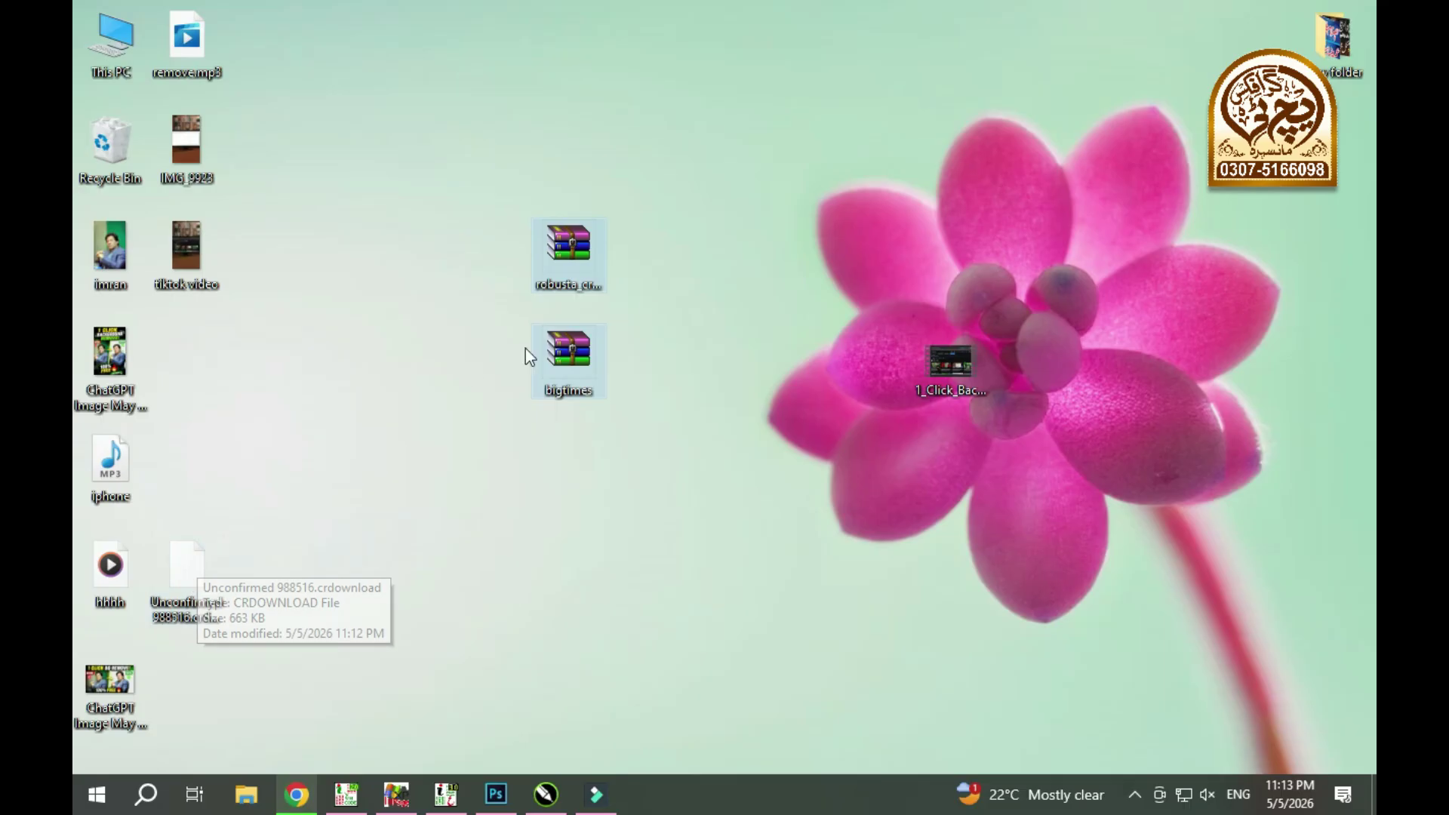
click(688, 198)
drag(537, 242, 499, 218)
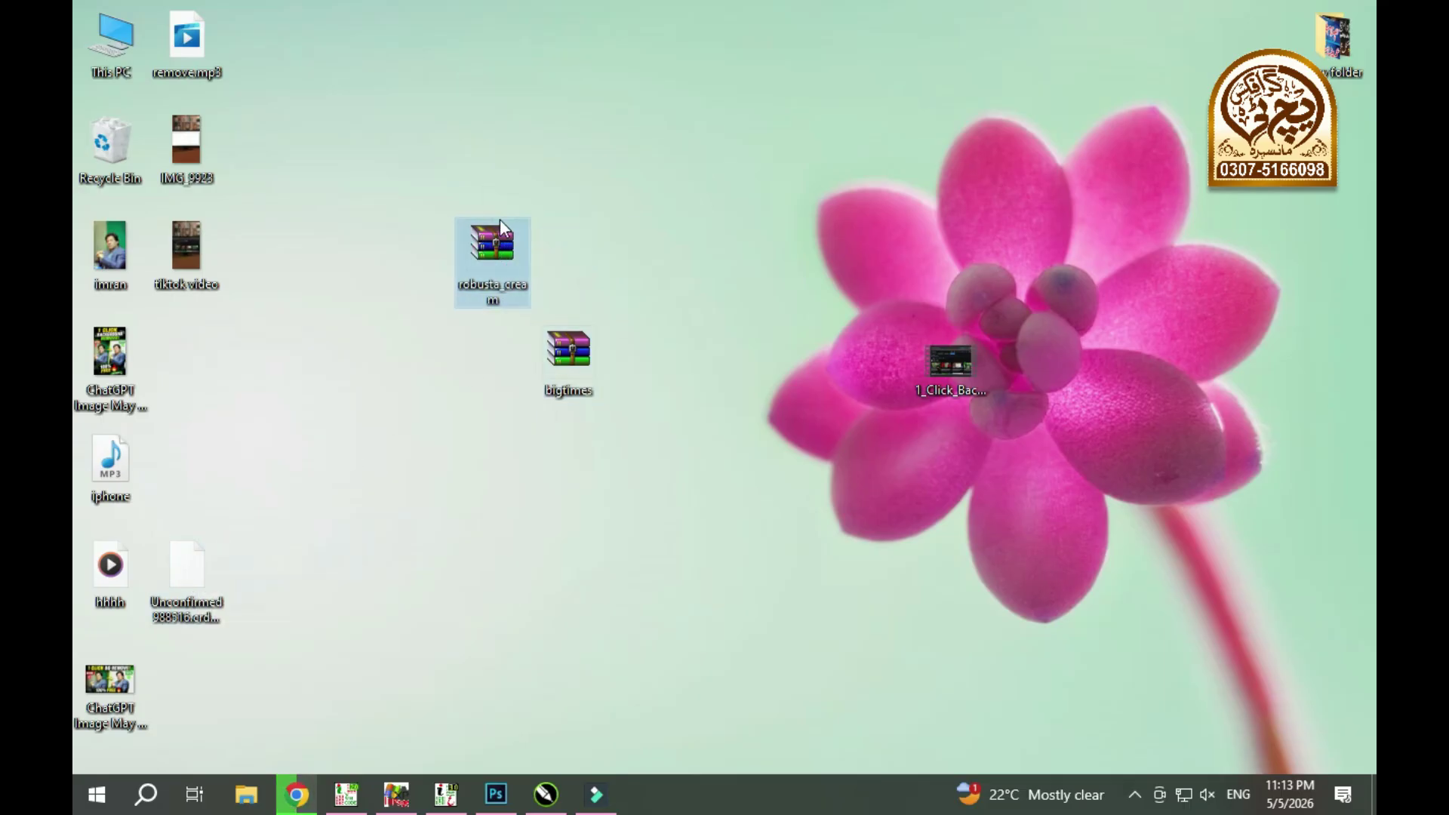
- Extract the robusta_cream archive into a robusta_cream folder on the Desktop and return to the desktop
right_click(485, 262)
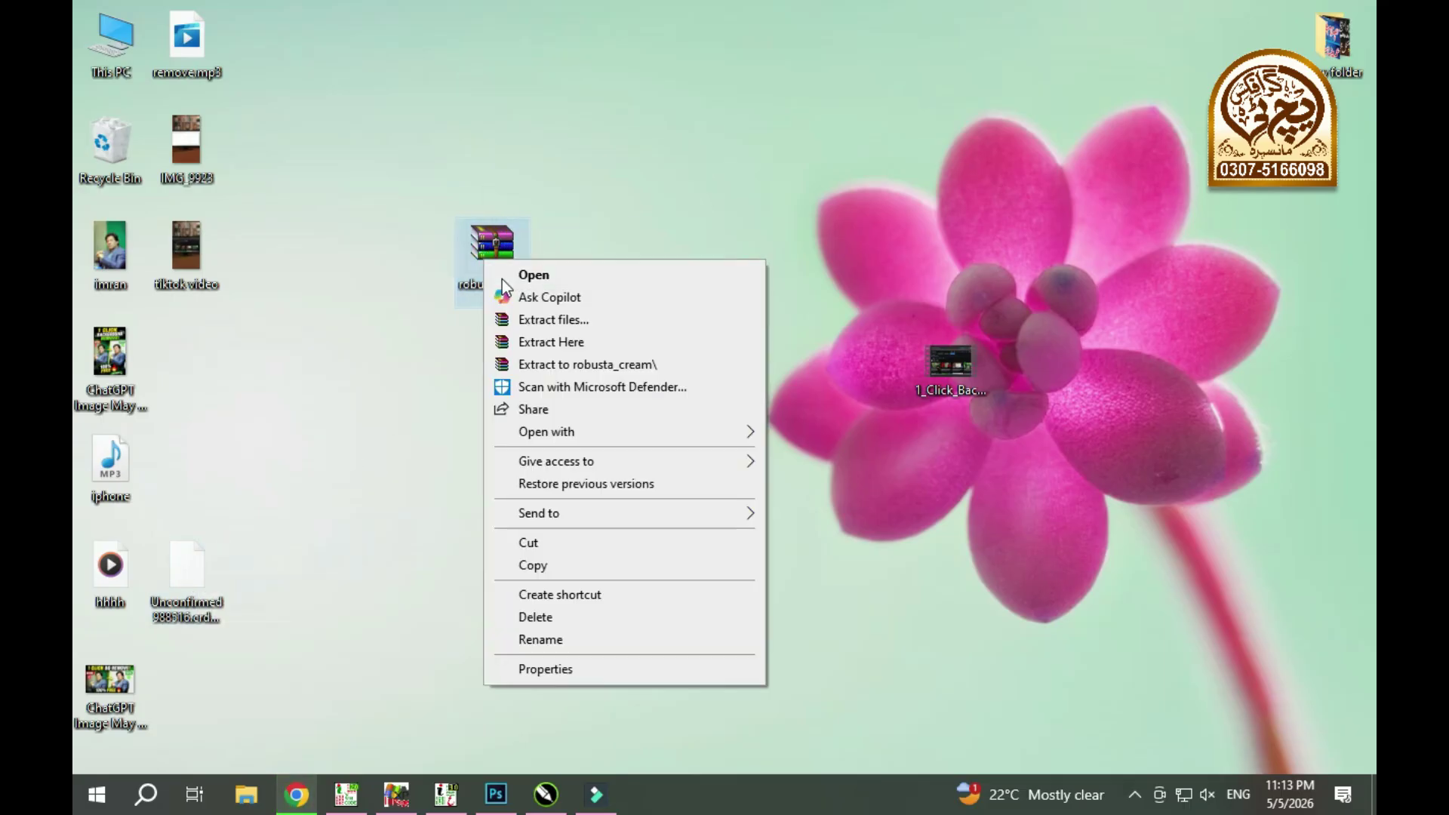
click(548, 320)
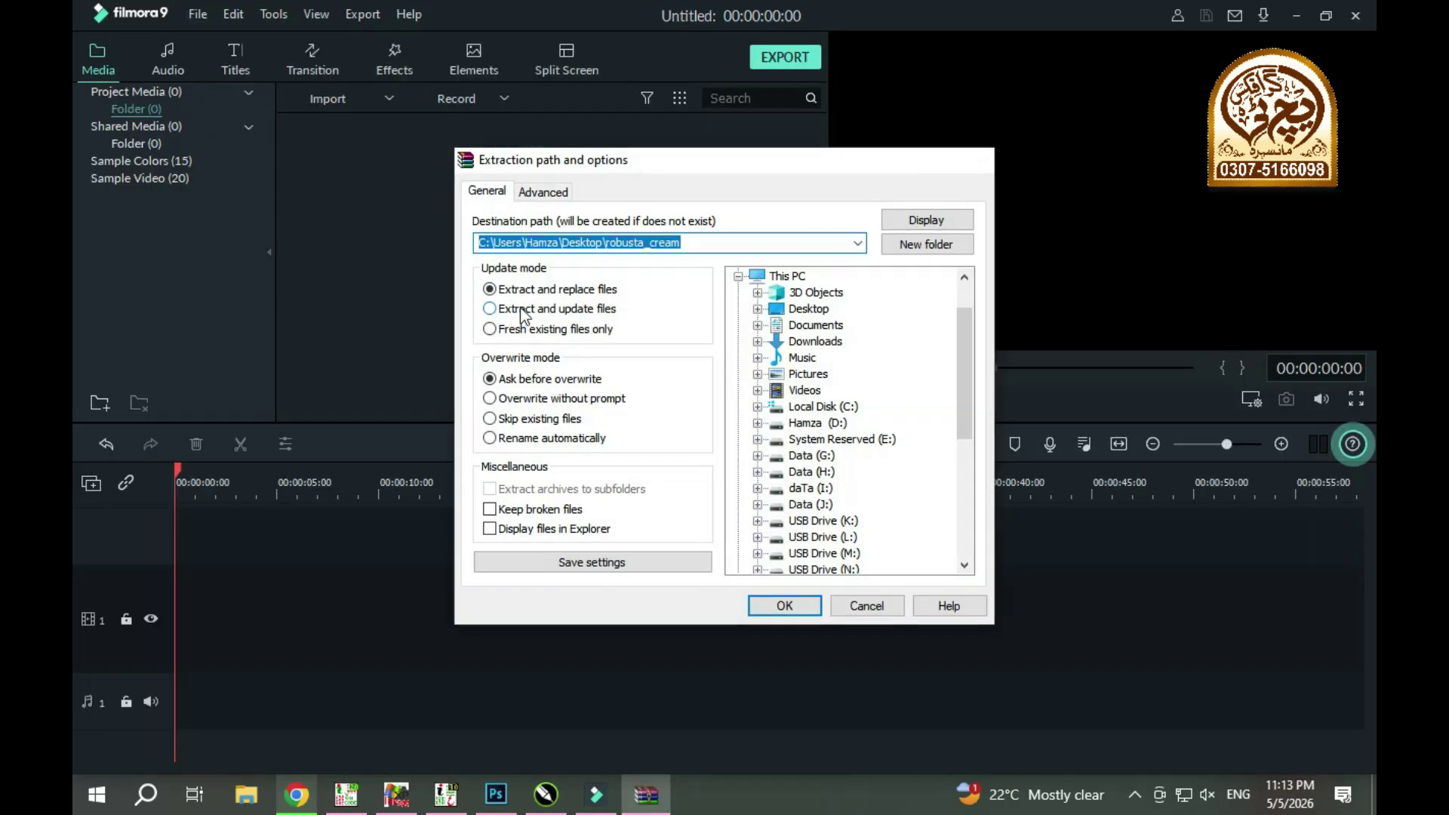
key(super+d)
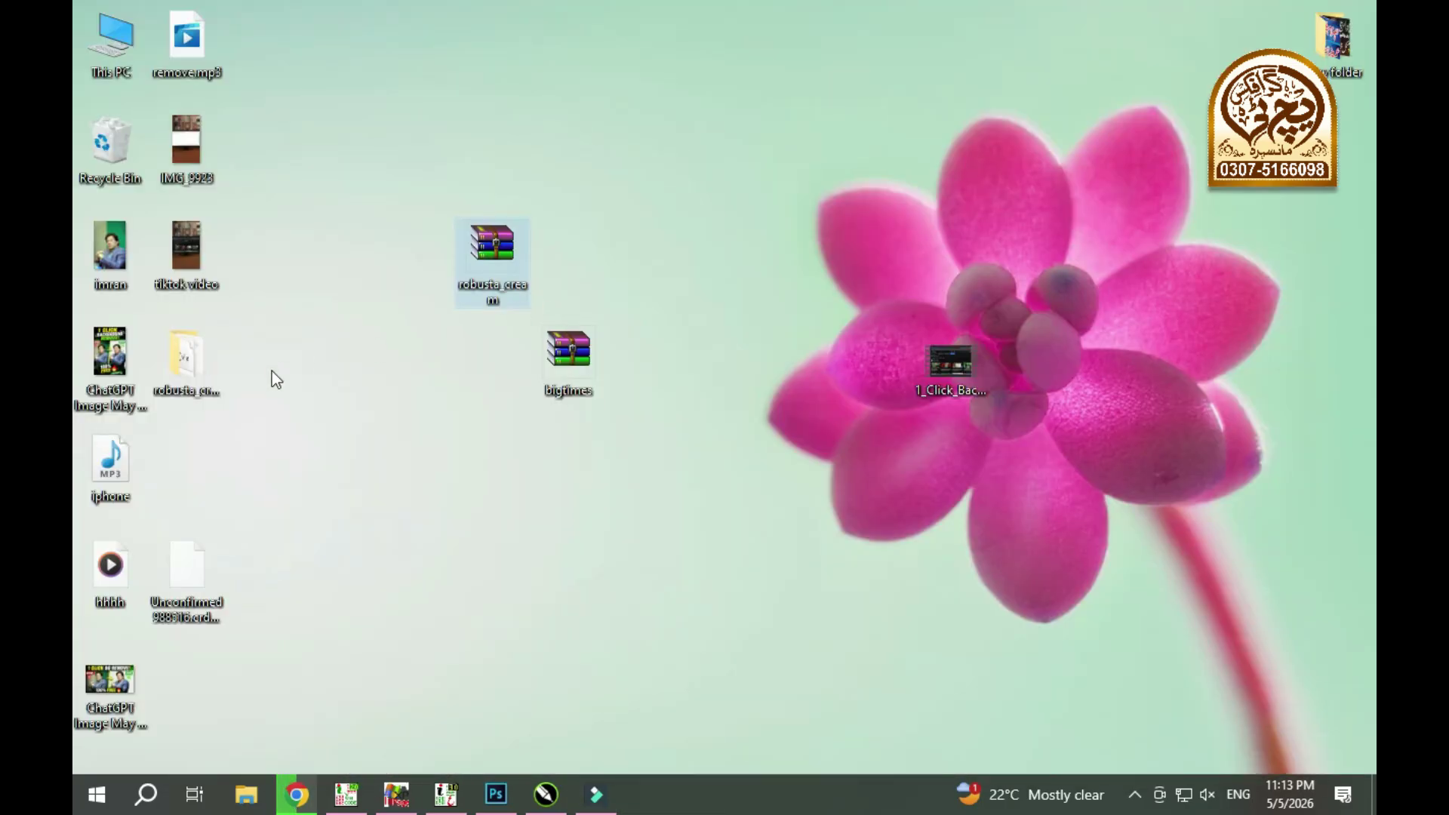
- Set the extracted robusta_cream folder apart on the desktop, open it maximized and enlarge its file icons
drag(187, 366, 265, 364)
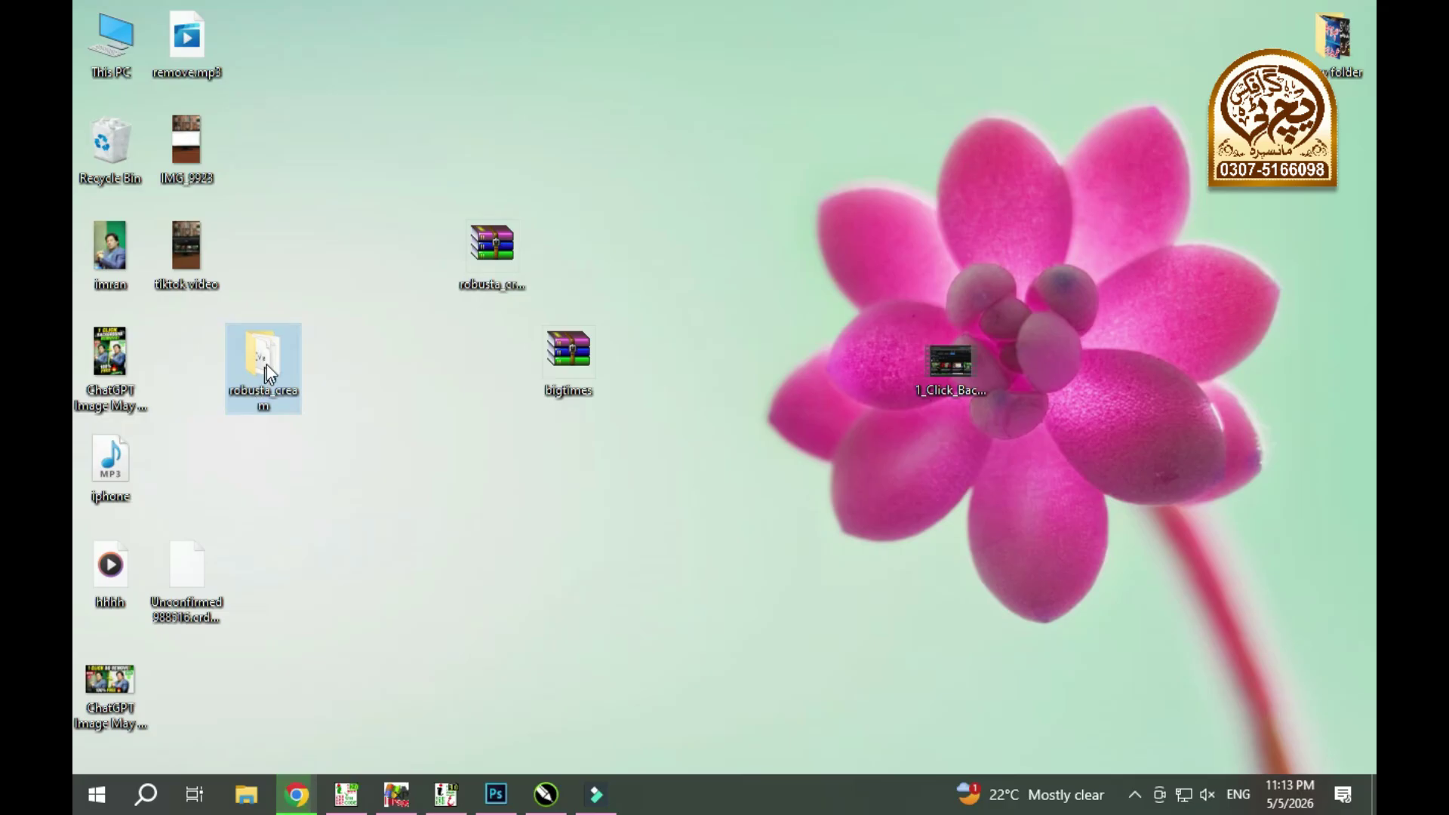
double_click(271, 369)
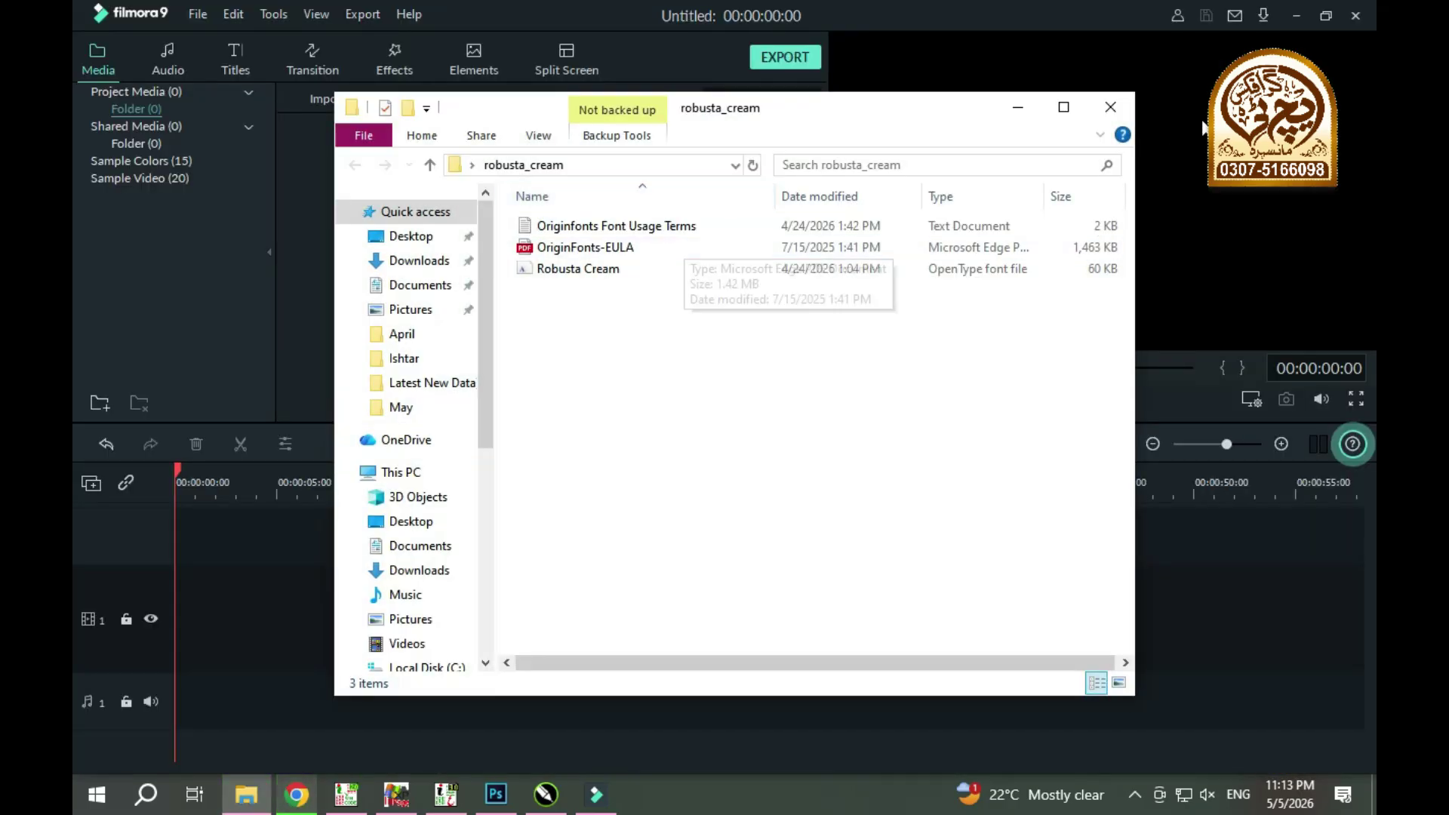
click(1063, 107)
ctrl+scroll(450, 347, up, 5)
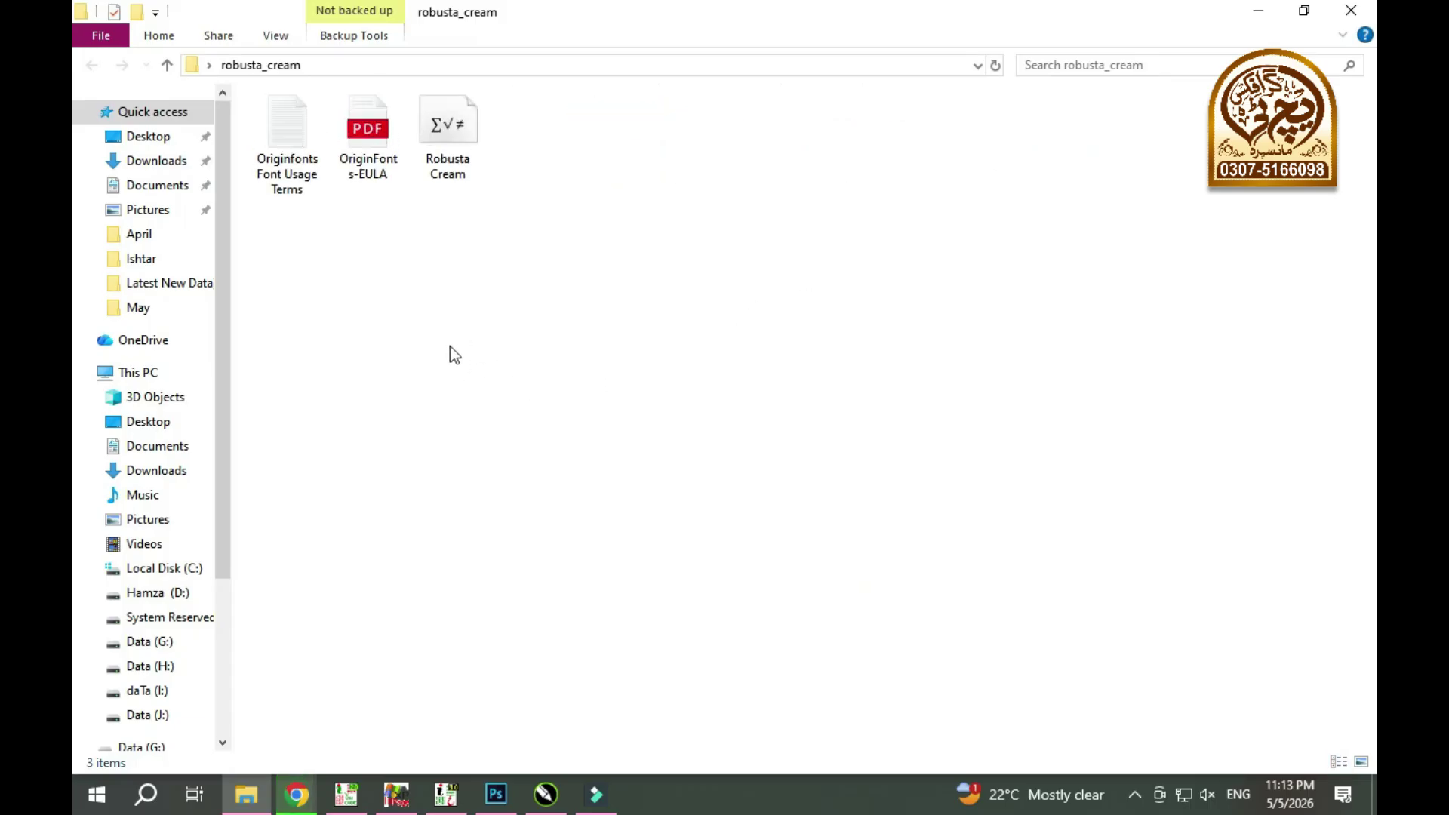
- Install the Robusta Cream font file for all users
click(941, 413)
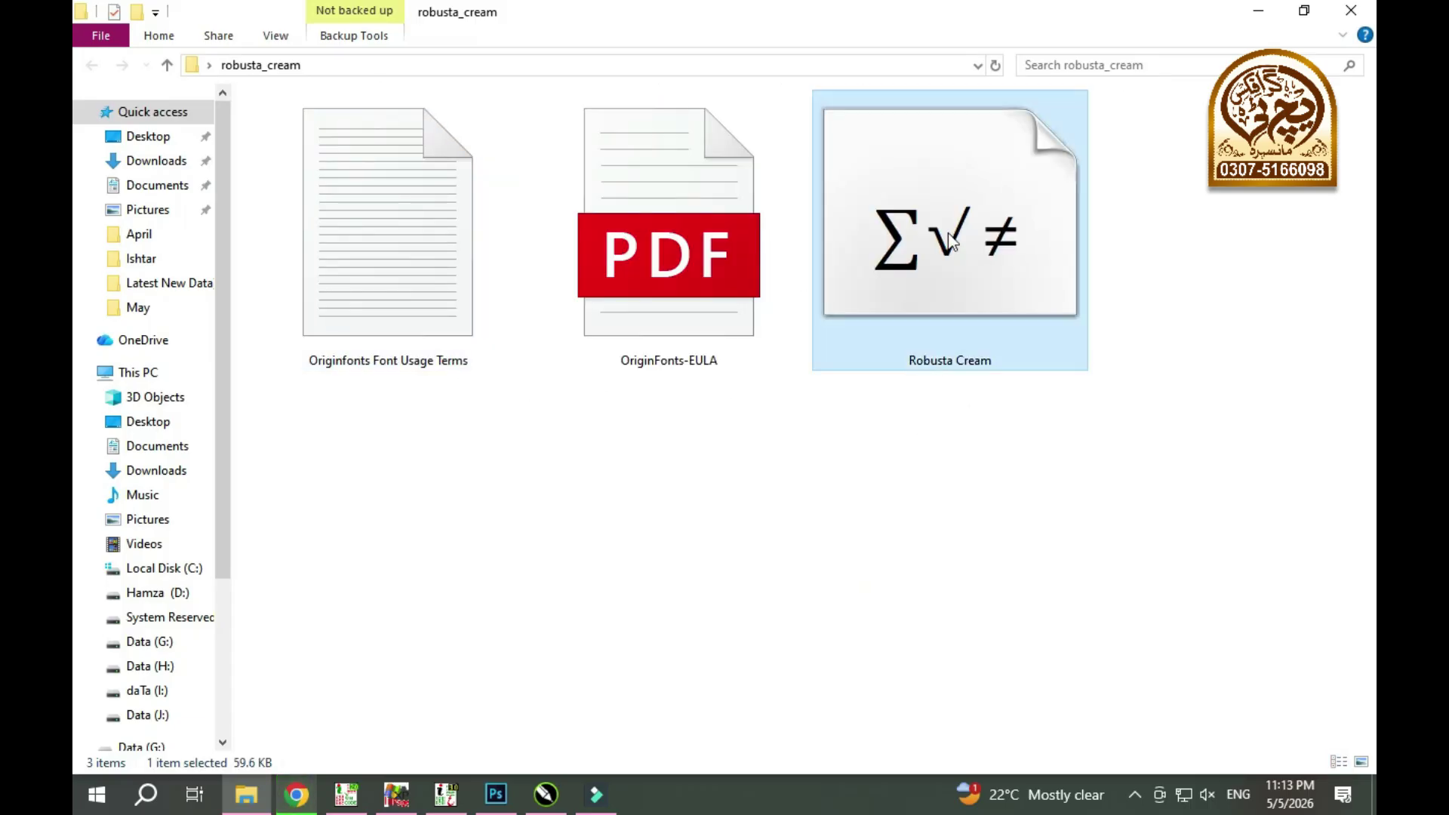
right_click(949, 235)
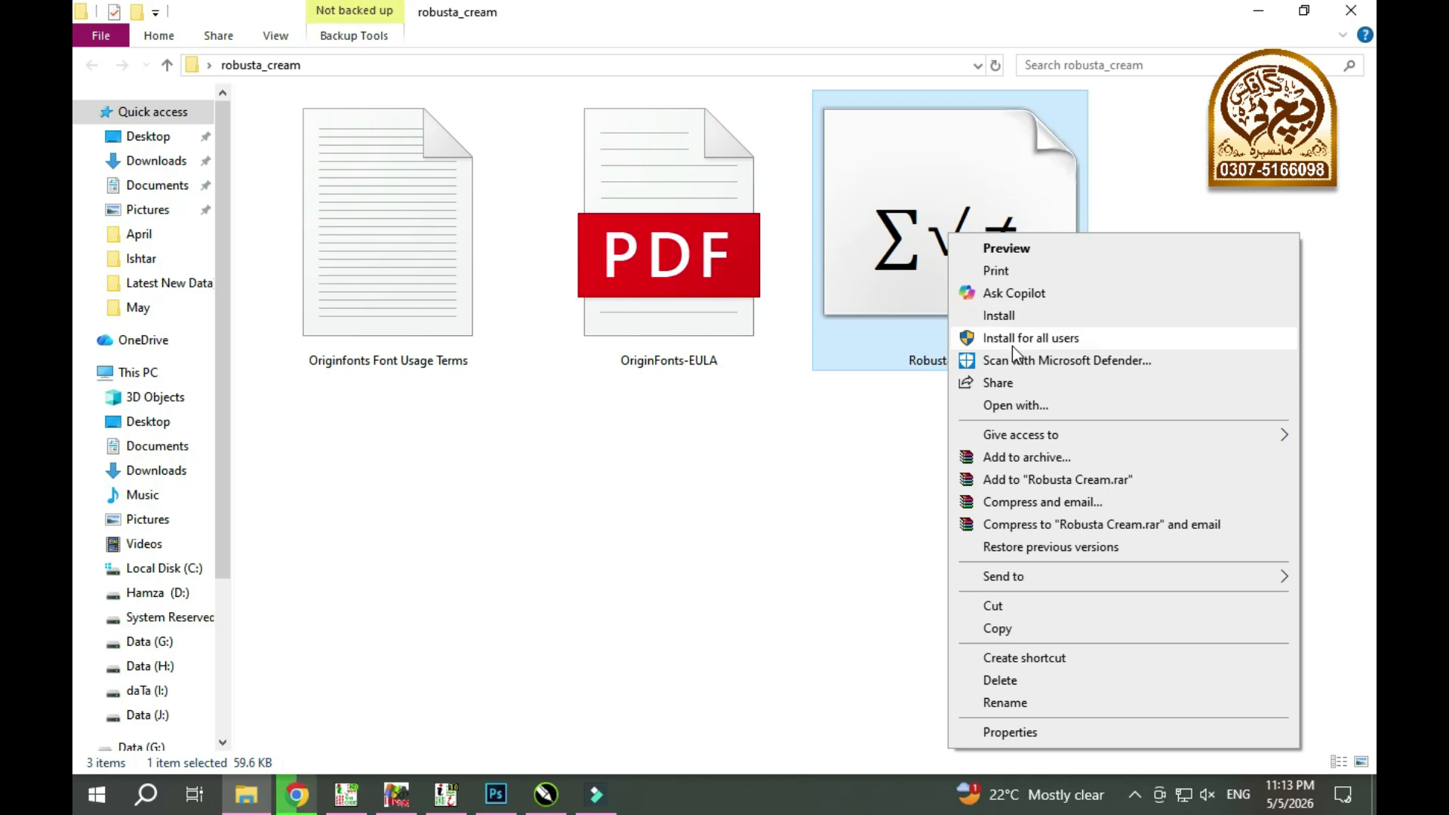
click(1011, 347)
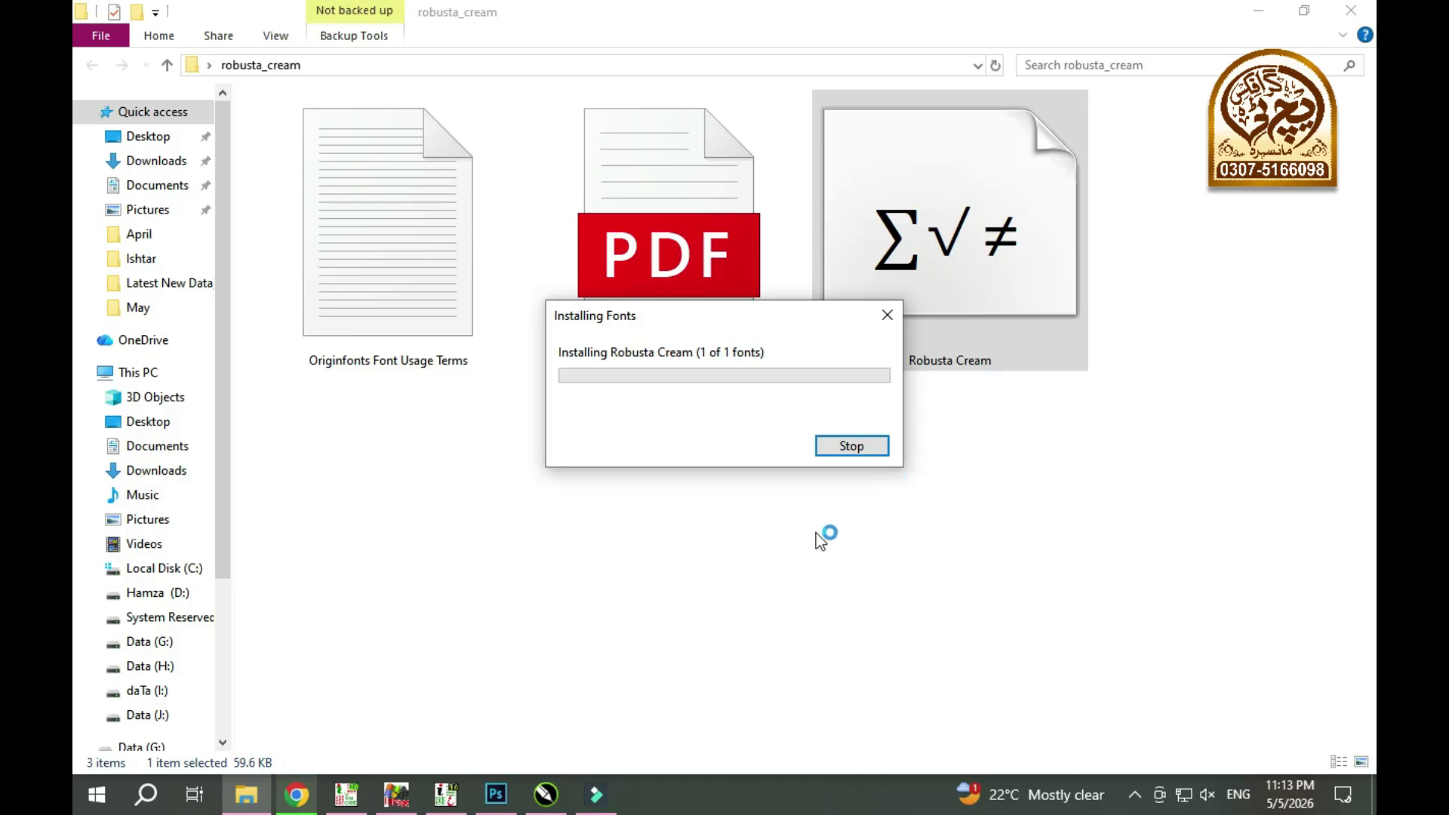
- Return to the desktop and extract the bigtimes archive into a bigtimes folder there, clearing the Filmora window out of the way
key(super+d)
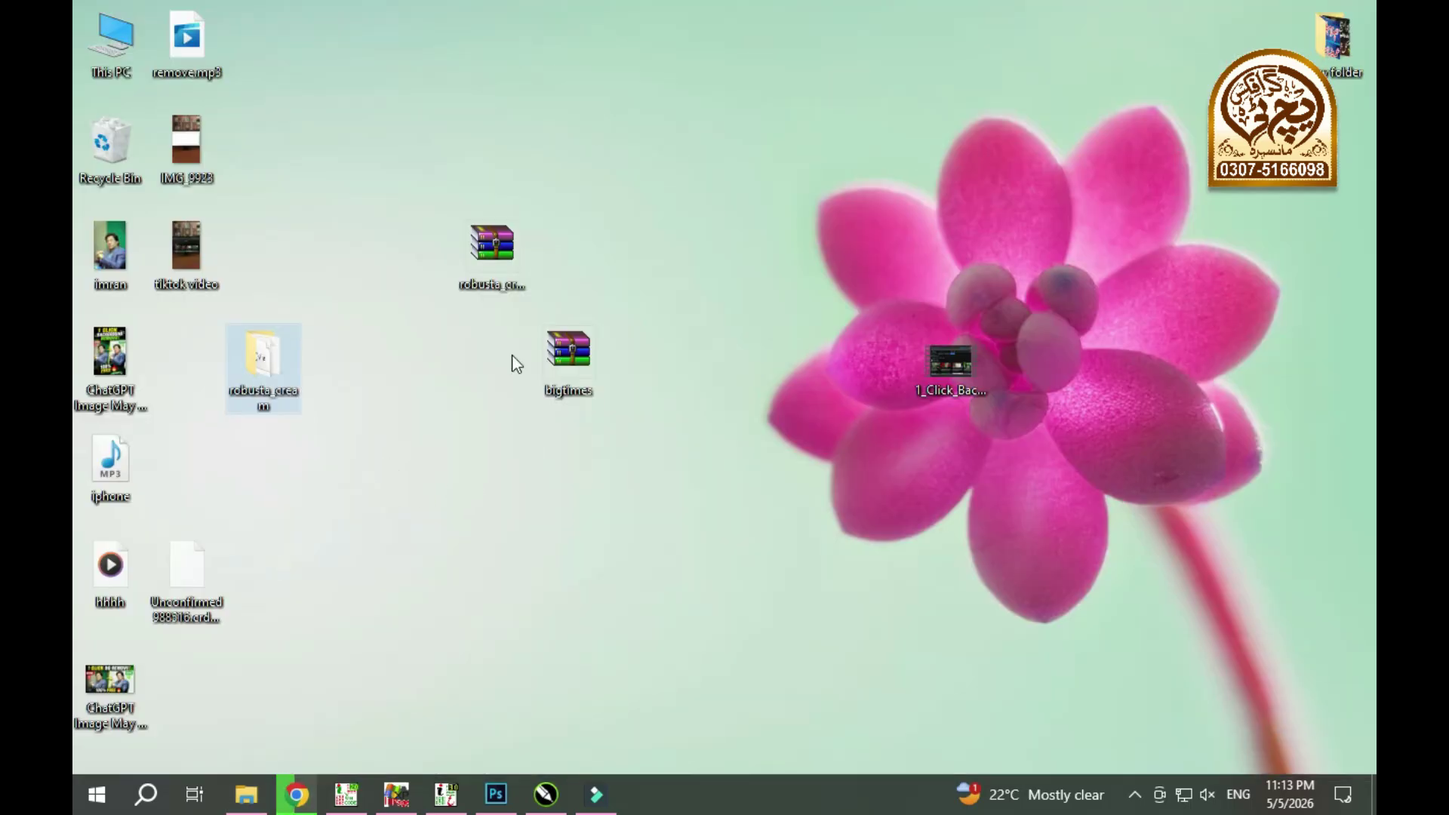
click(573, 361)
right_click(573, 359)
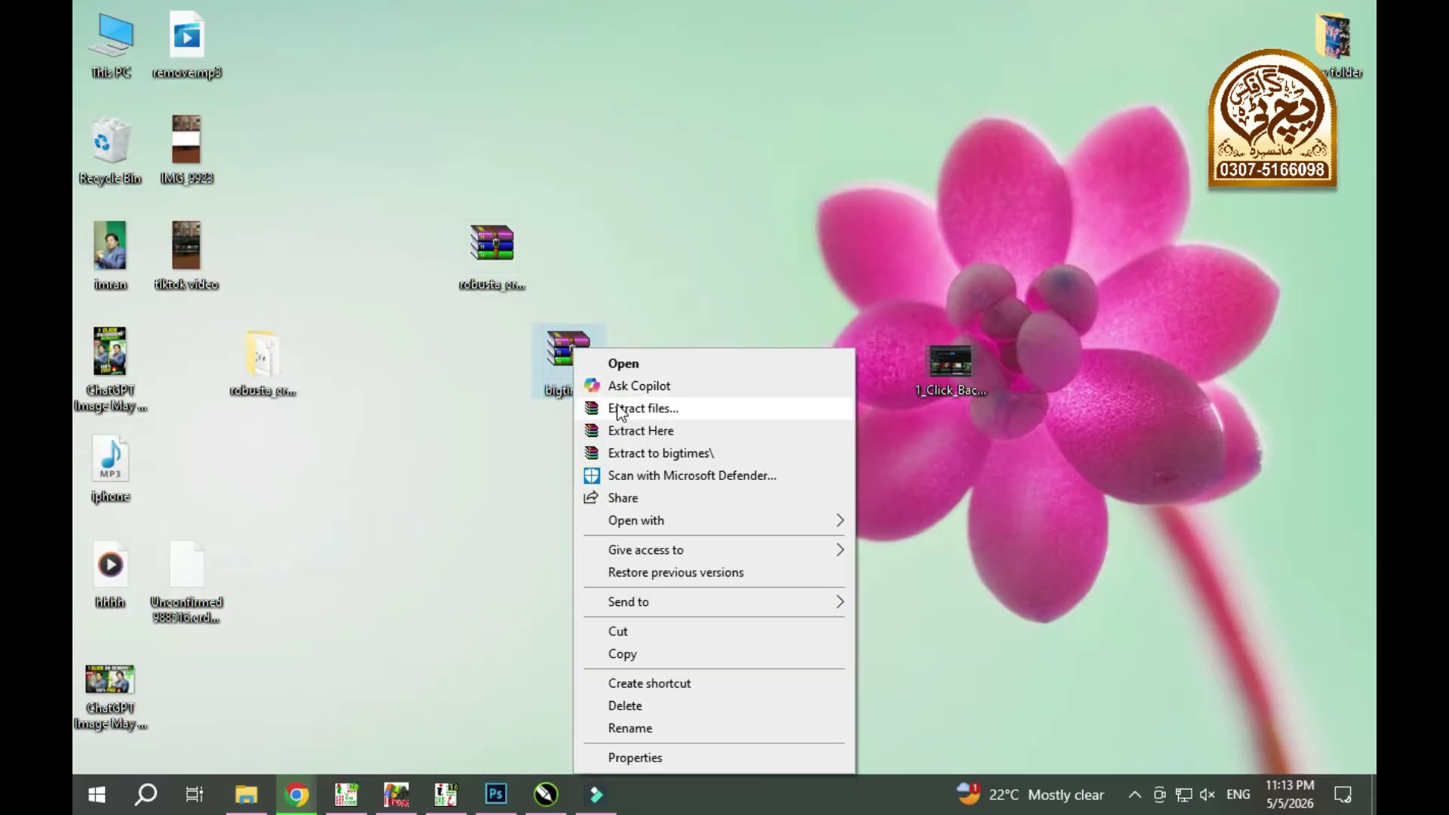
click(641, 408)
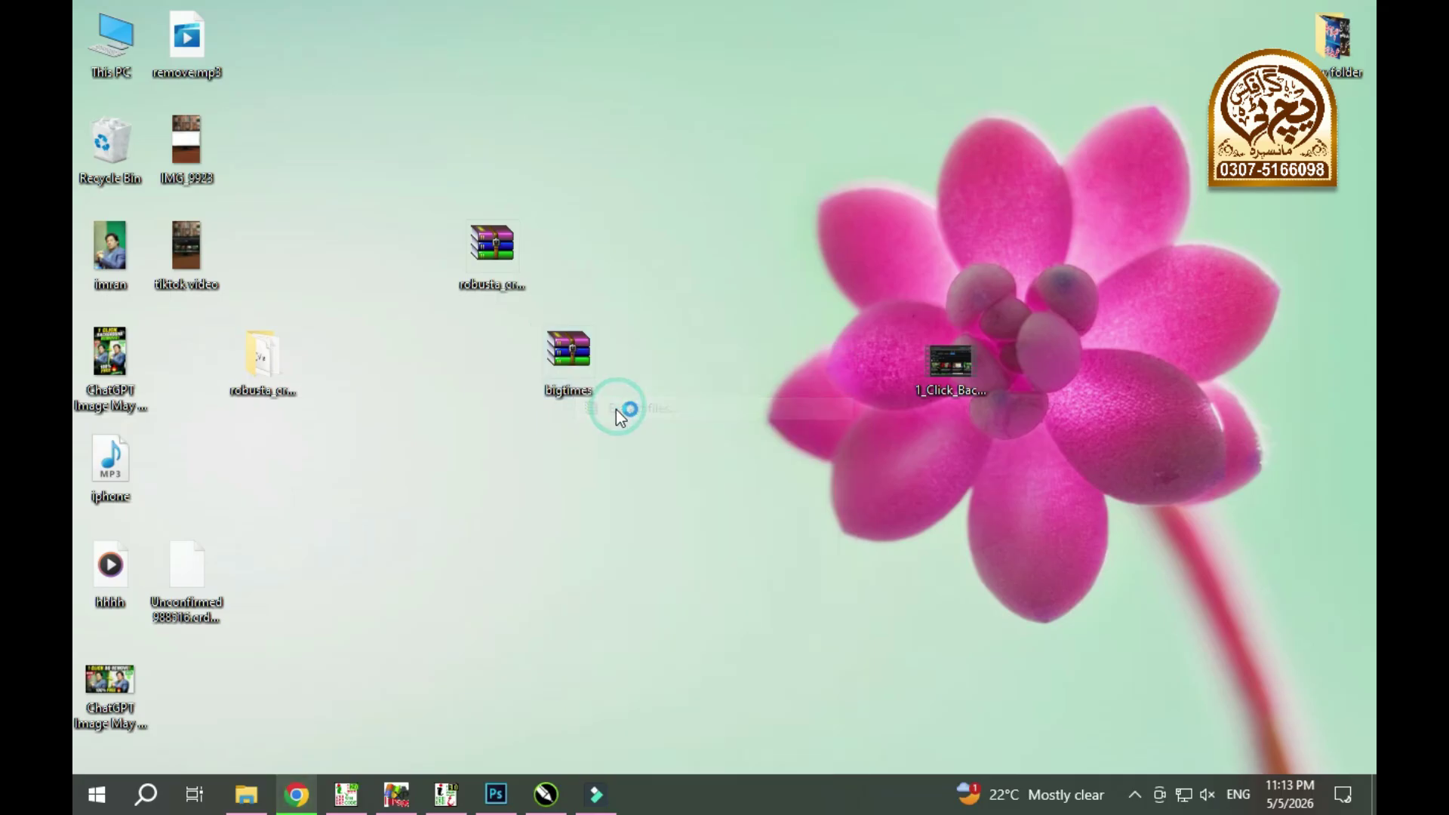
click(777, 605)
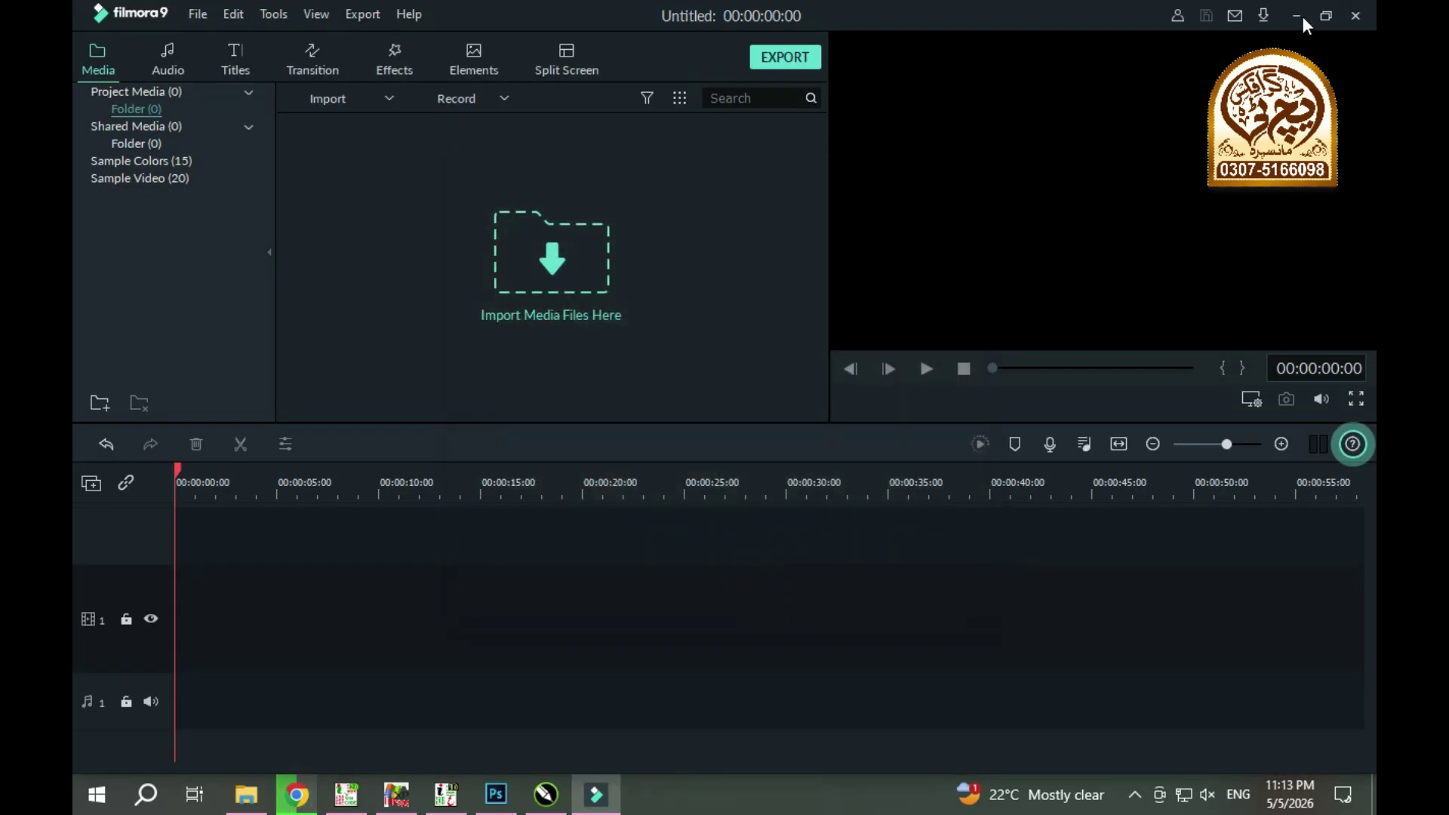
click(1296, 15)
- Set the extracted bigtimes folder apart on the desktop, open it maximized and enlarge its file icons
drag(200, 370, 335, 460)
double_click(337, 462)
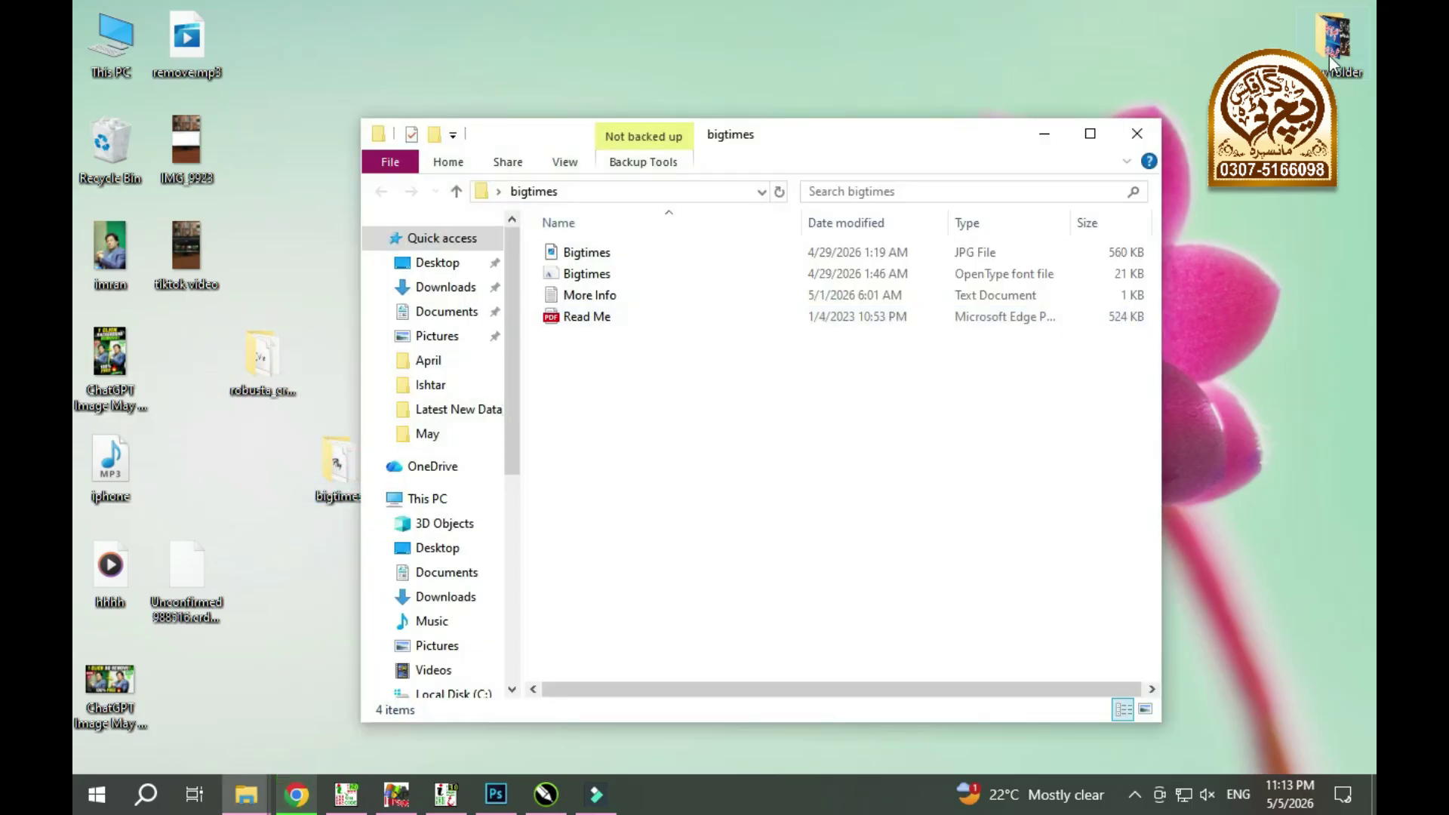
click(1089, 138)
scroll(402, 351, up, 5)
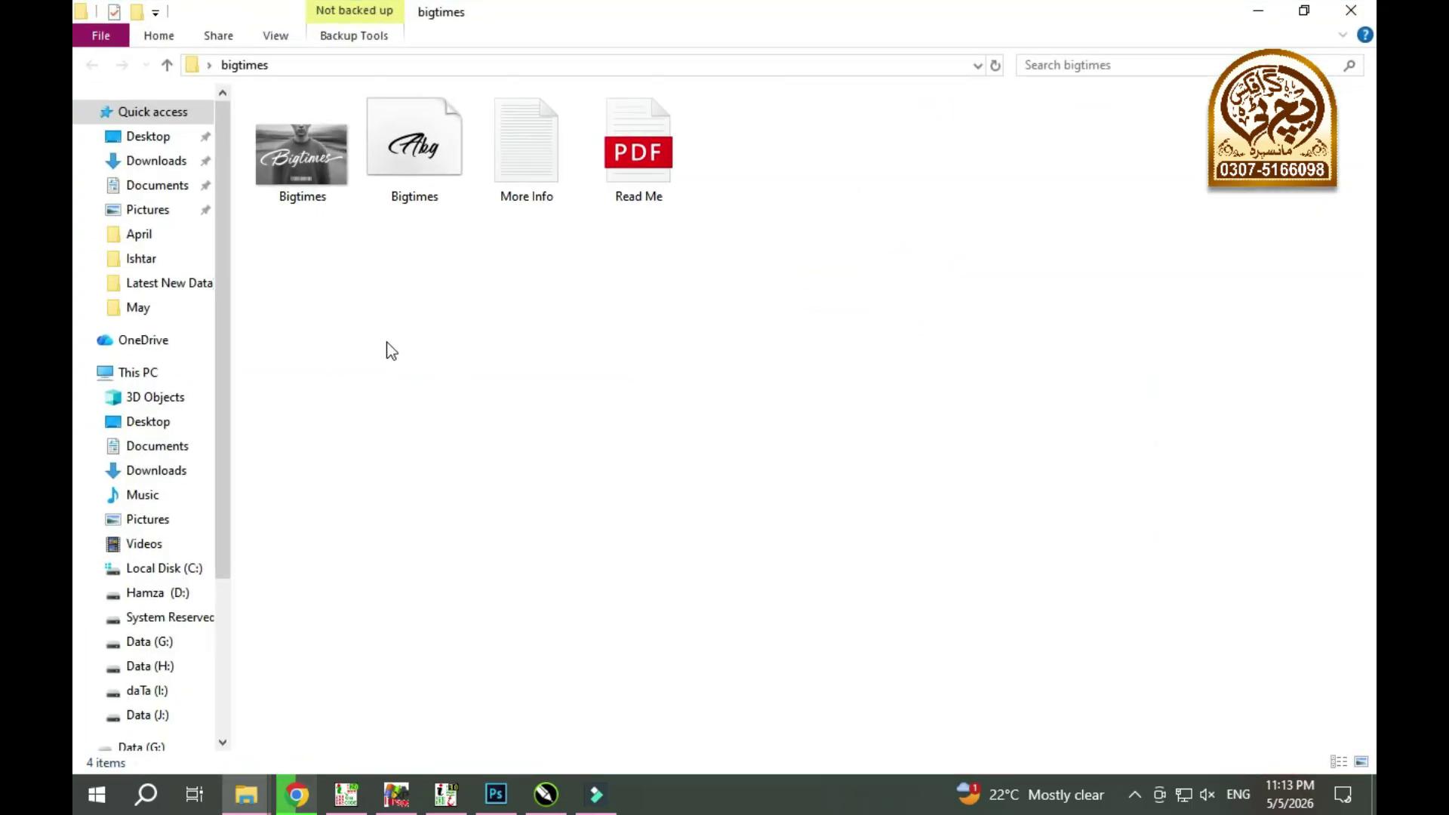
- Install the Bigtimes OpenType font file for all users
scroll(411, 364, up, 1)
right_click(731, 188)
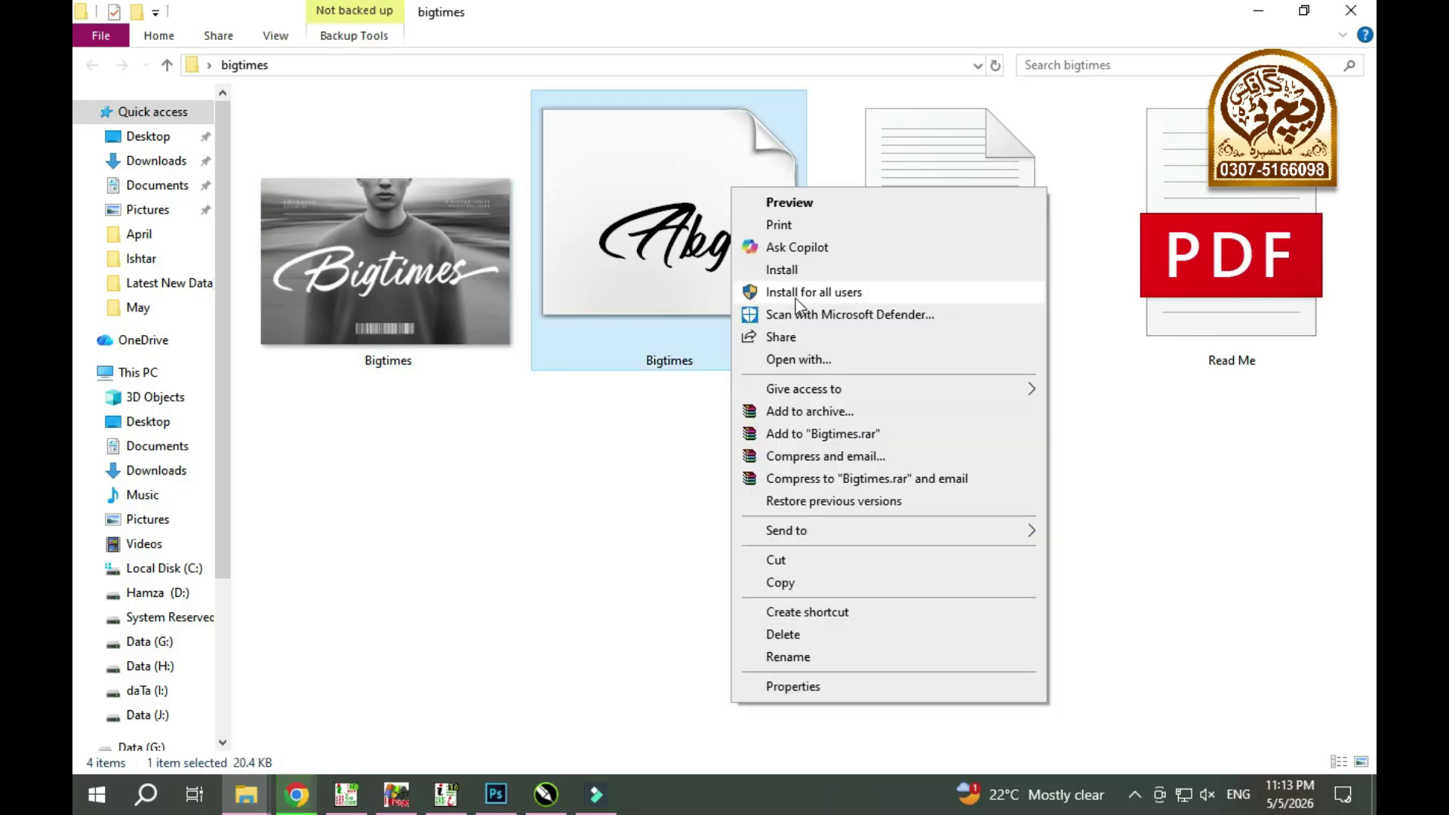
click(803, 293)
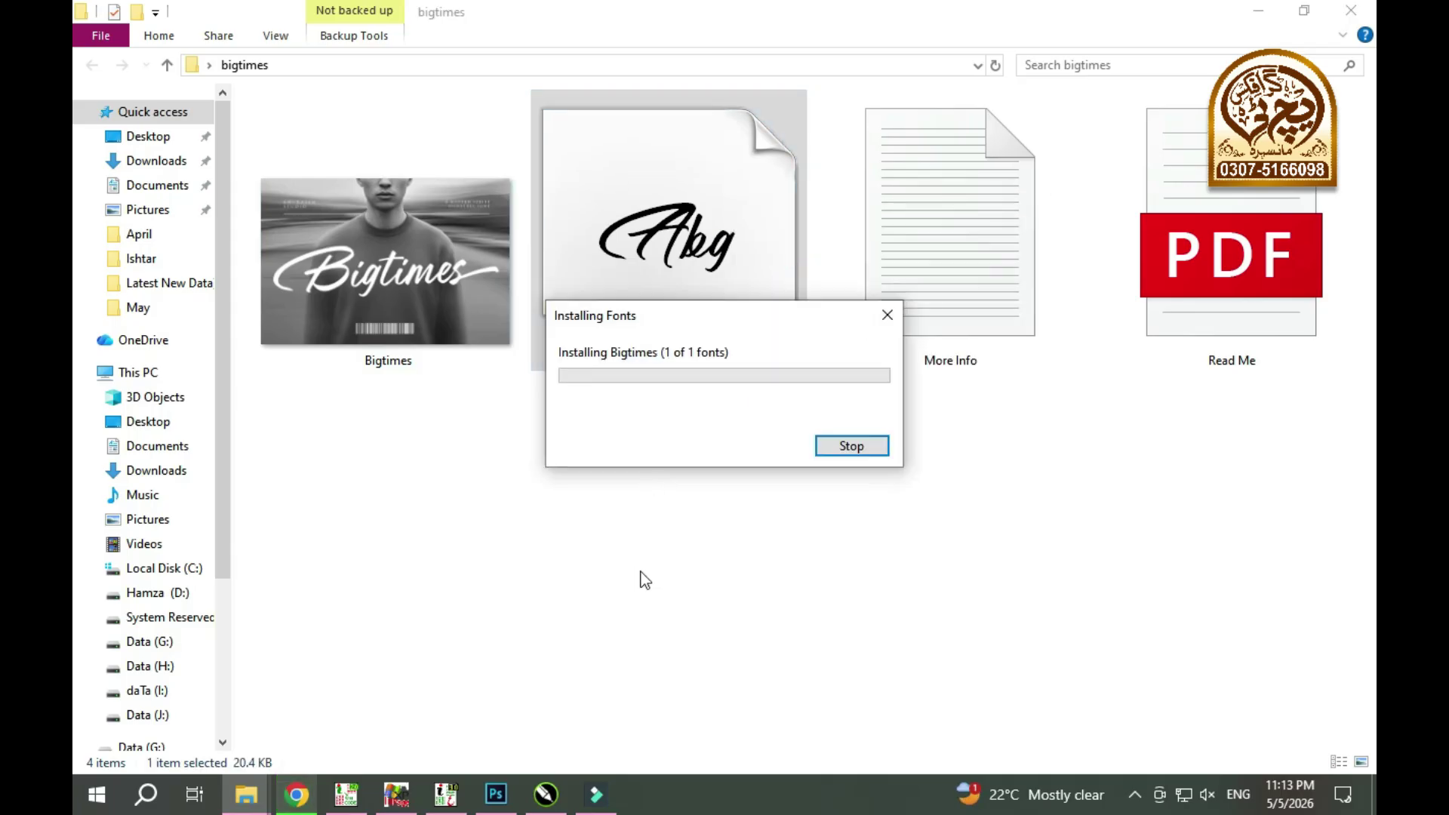
- Switch to Chrome and cancel the paused guarantia.zip download
click(297, 800)
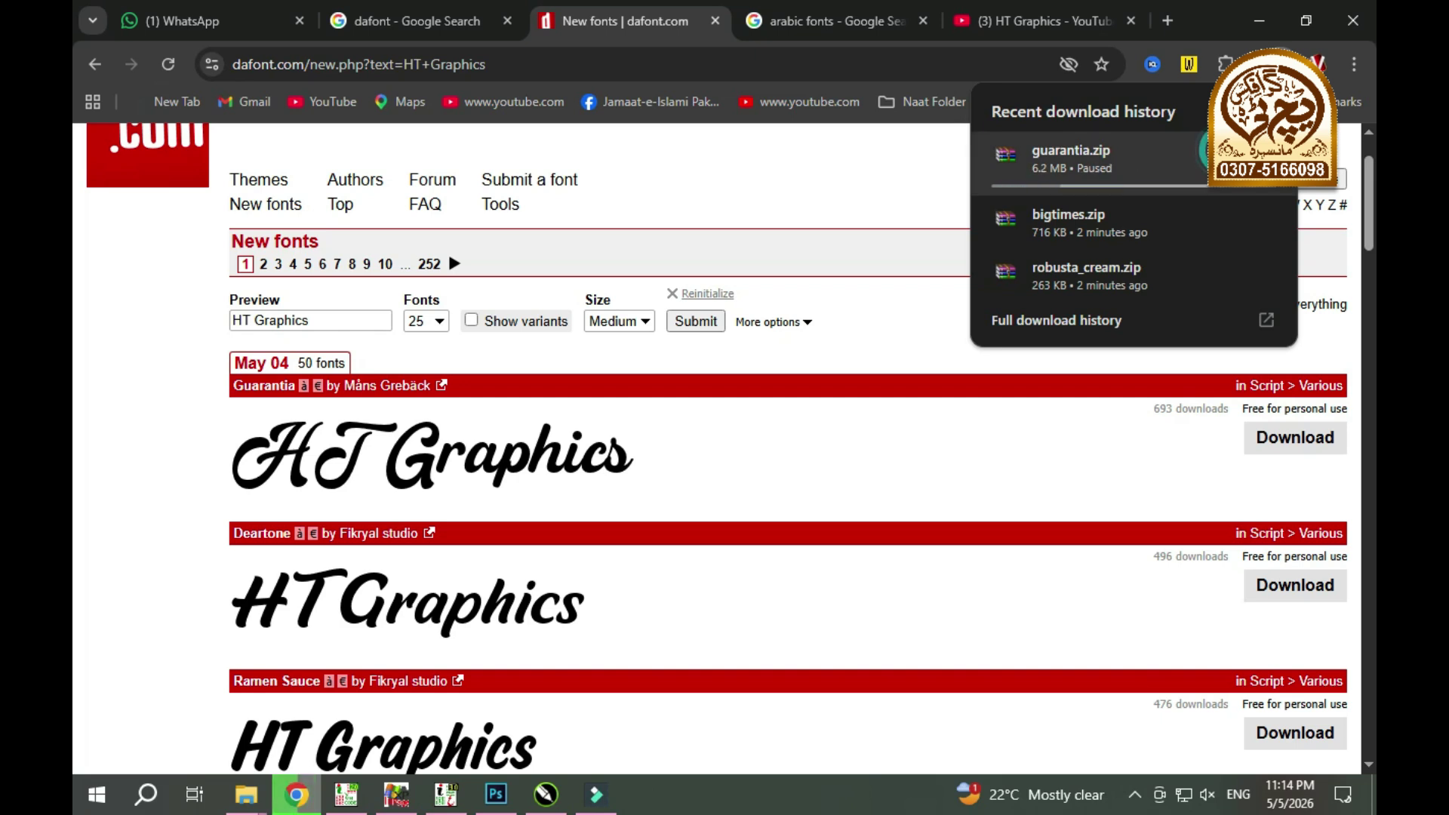
click(1262, 158)
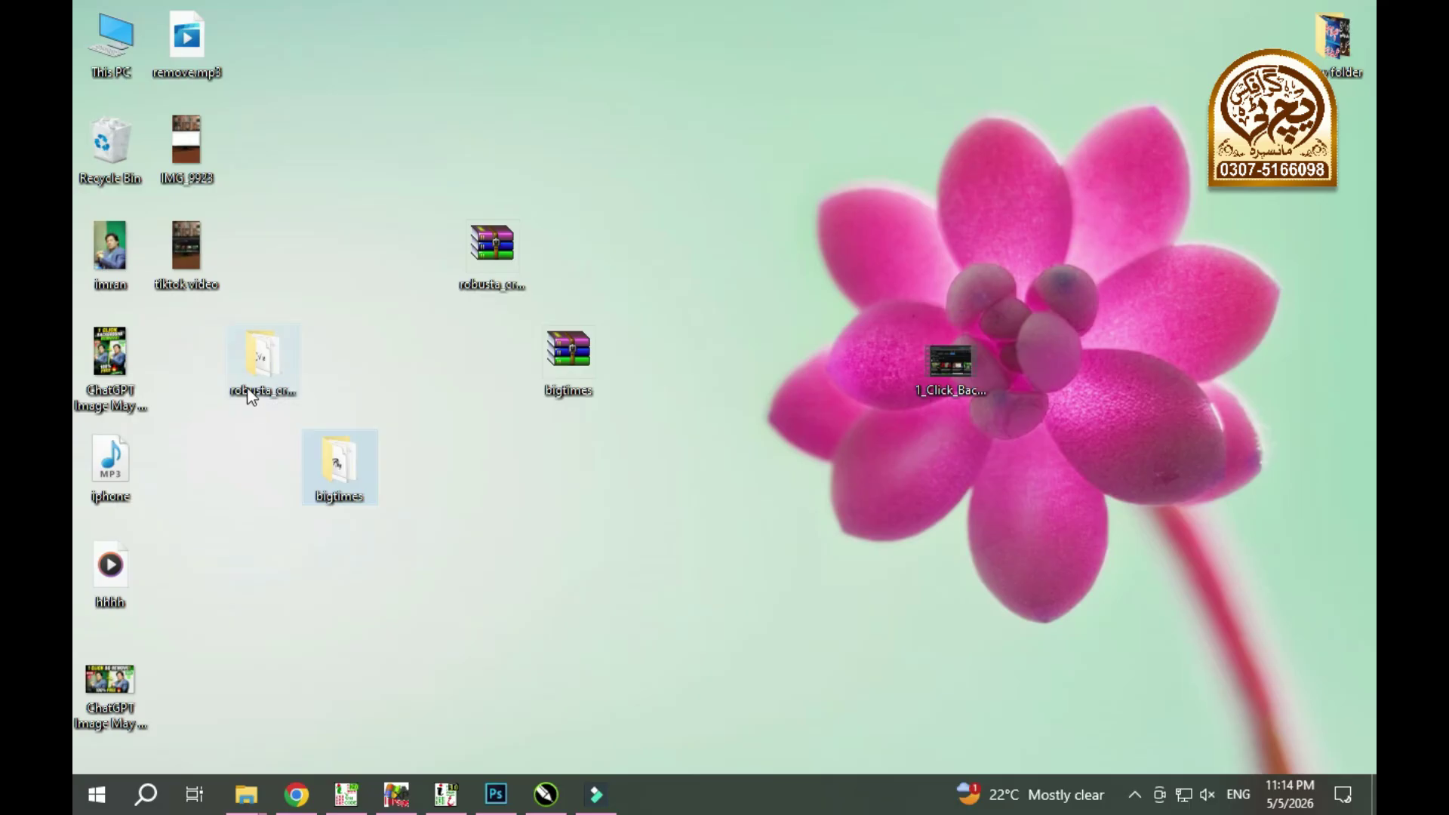
- Switch to CorelDRAW, add the artistic text "HT Graphics" on the page and enlarge it to about 70 pt
click(252, 397)
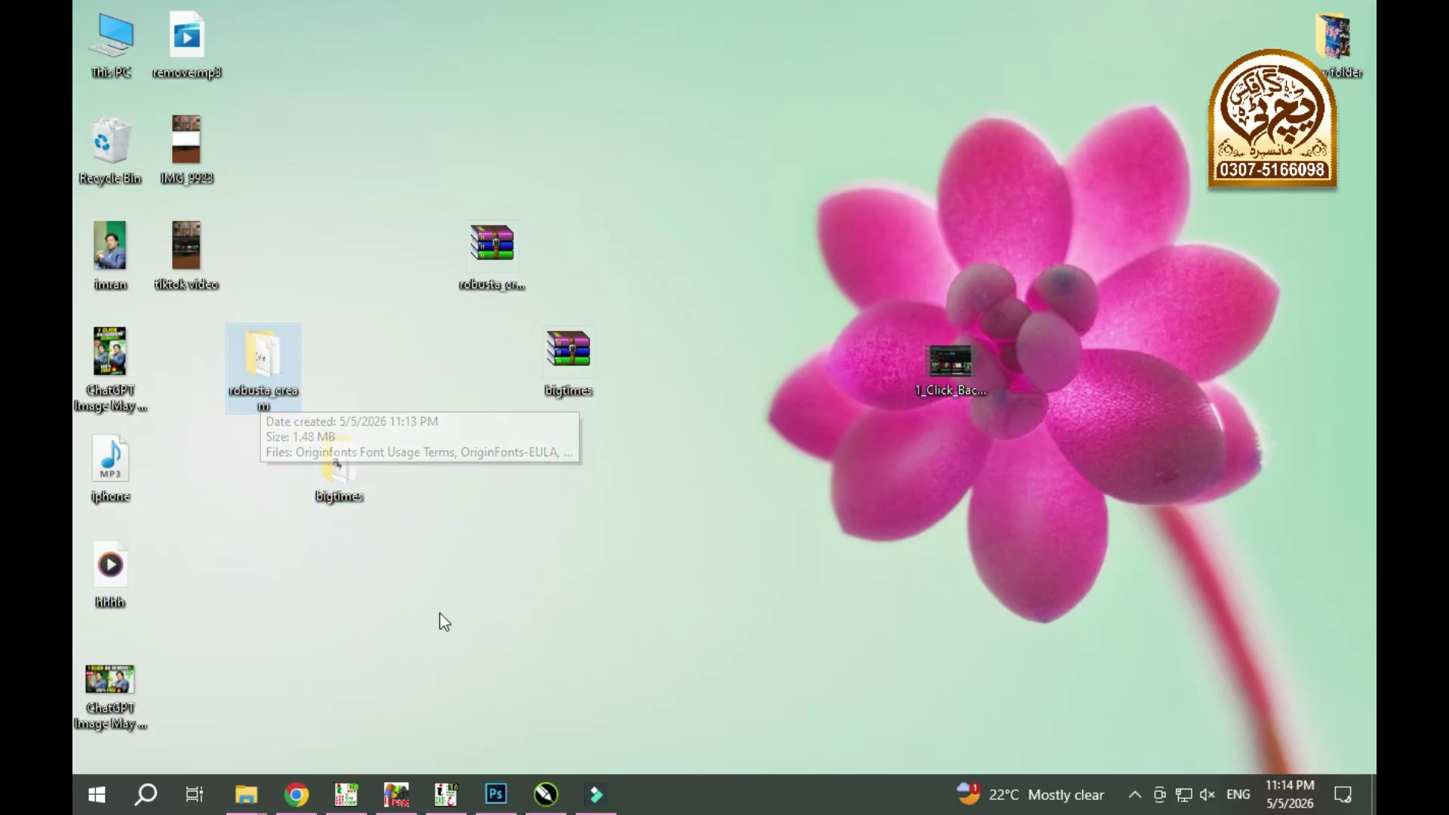
click(545, 793)
click(89, 427)
click(595, 431)
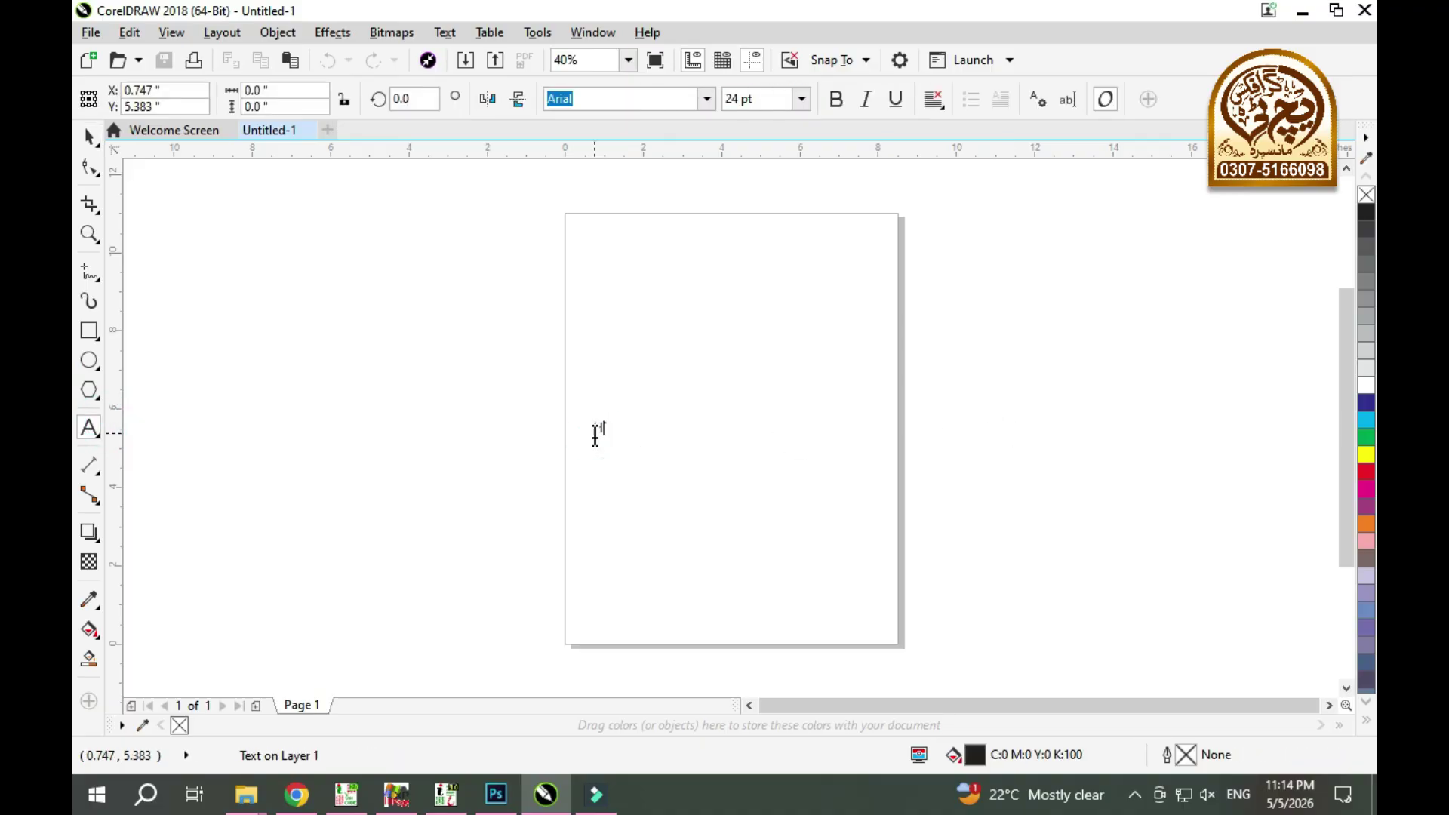
text(T Graphics)
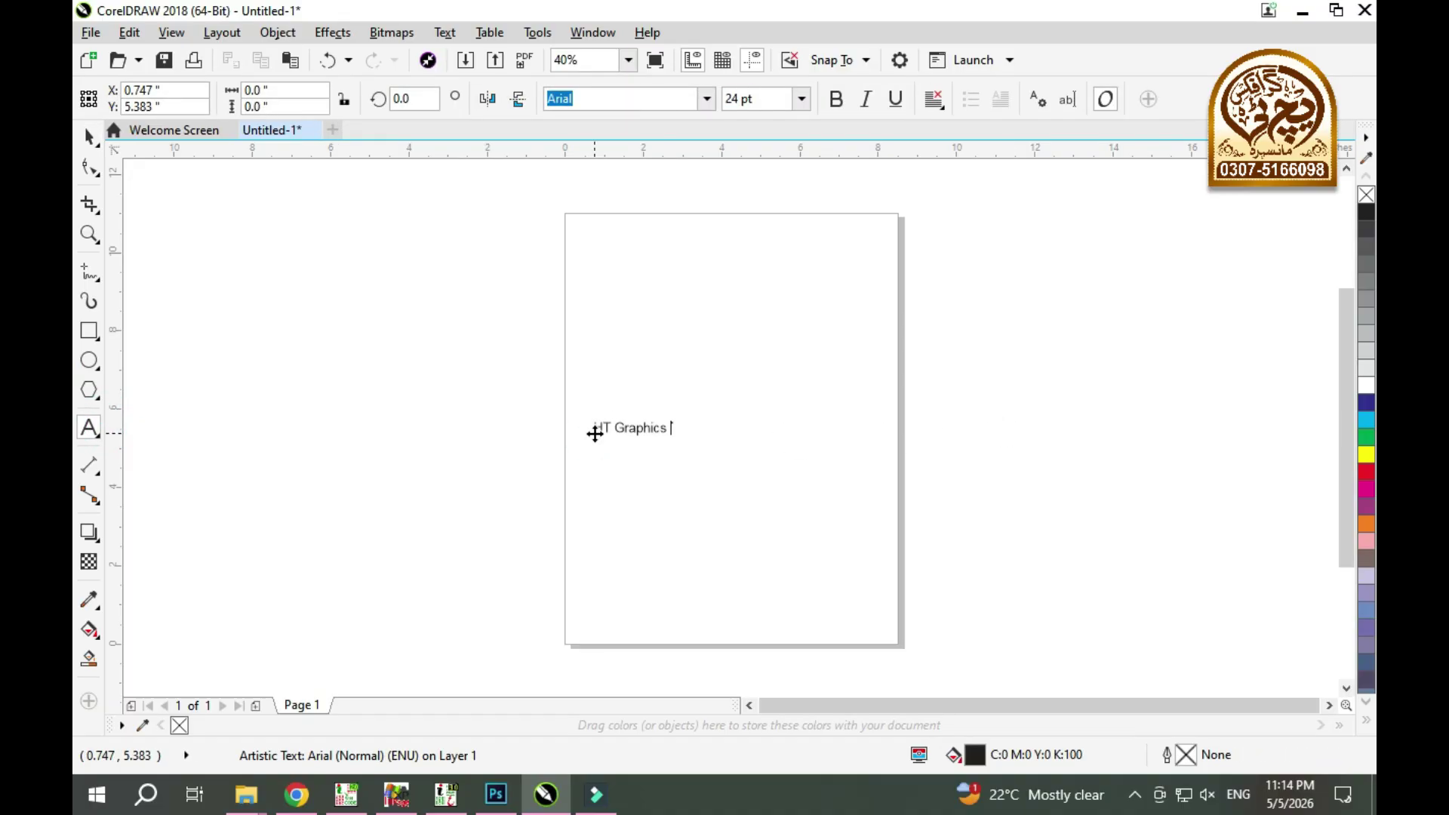
key(ctrl+space)
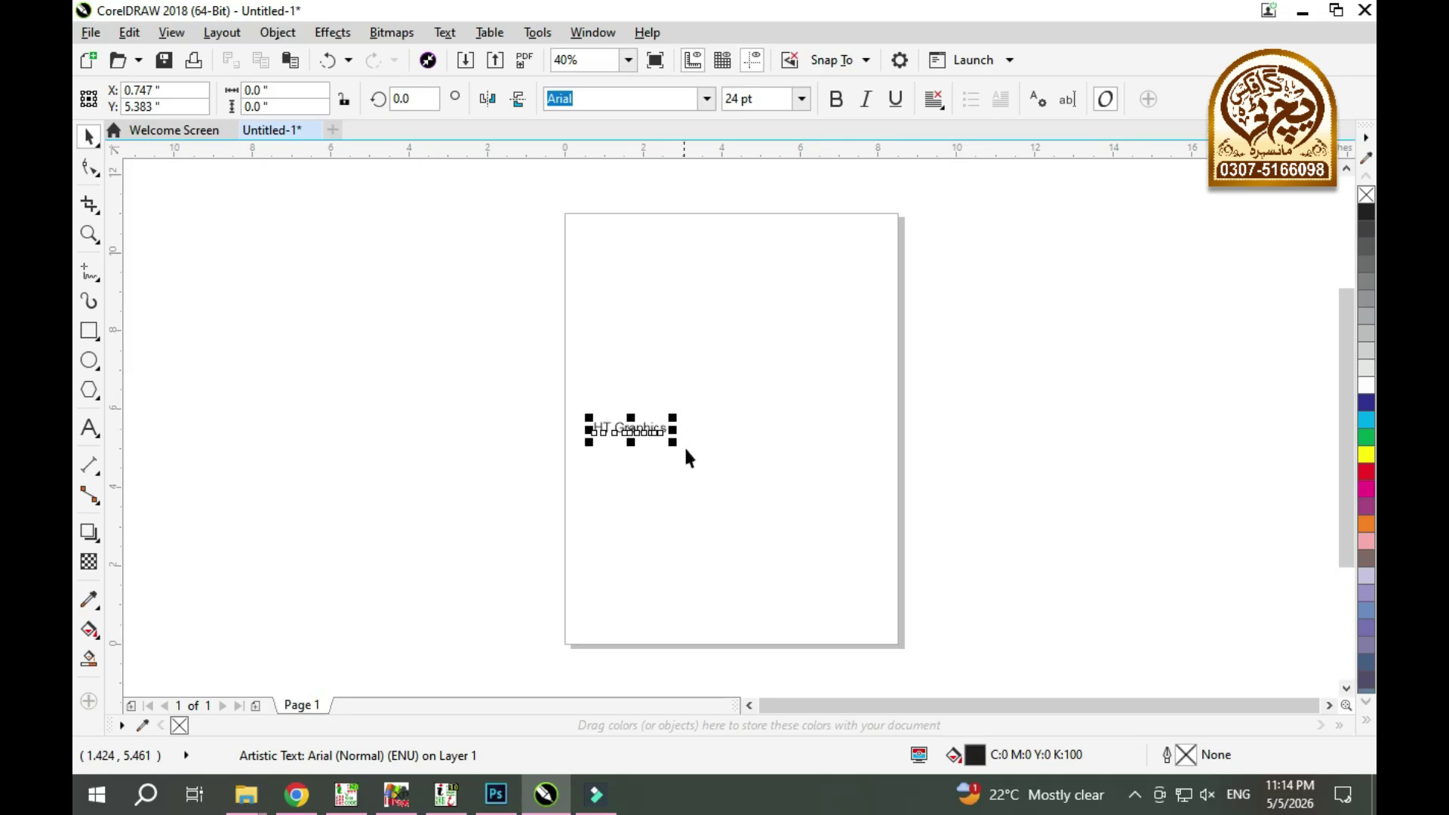
drag(675, 443, 810, 465)
text(Ru)
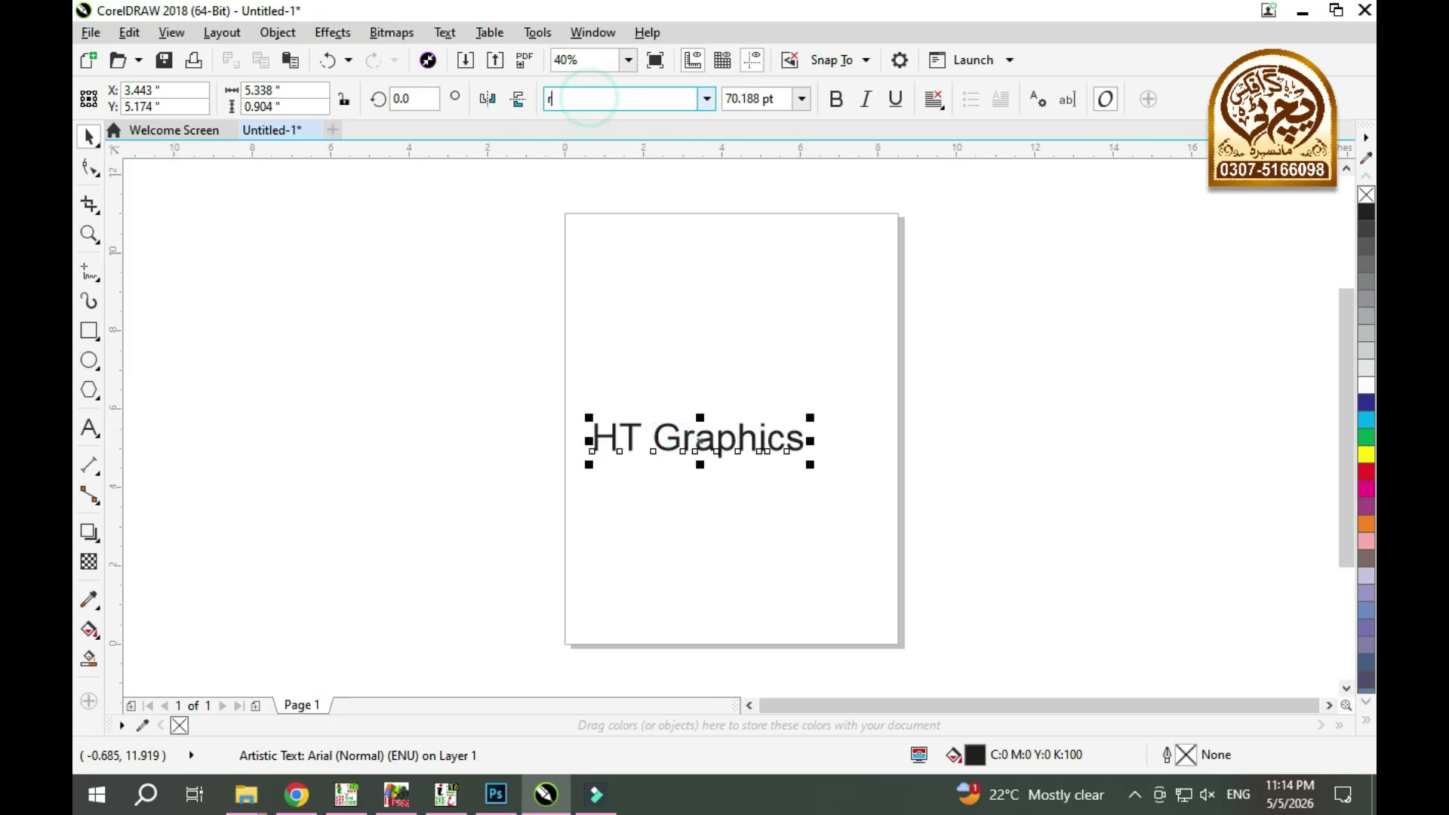
text(bst)
key(BackSpace)
key(BackSpace)
key(BackSpace)
key(BackSpace)
text(ehan)
click(706, 99)
key(Down)
key(Down)
- Check the font folder's name on the desktop and set the HT Graphics text's font to Robusta Cream
key(super+d)
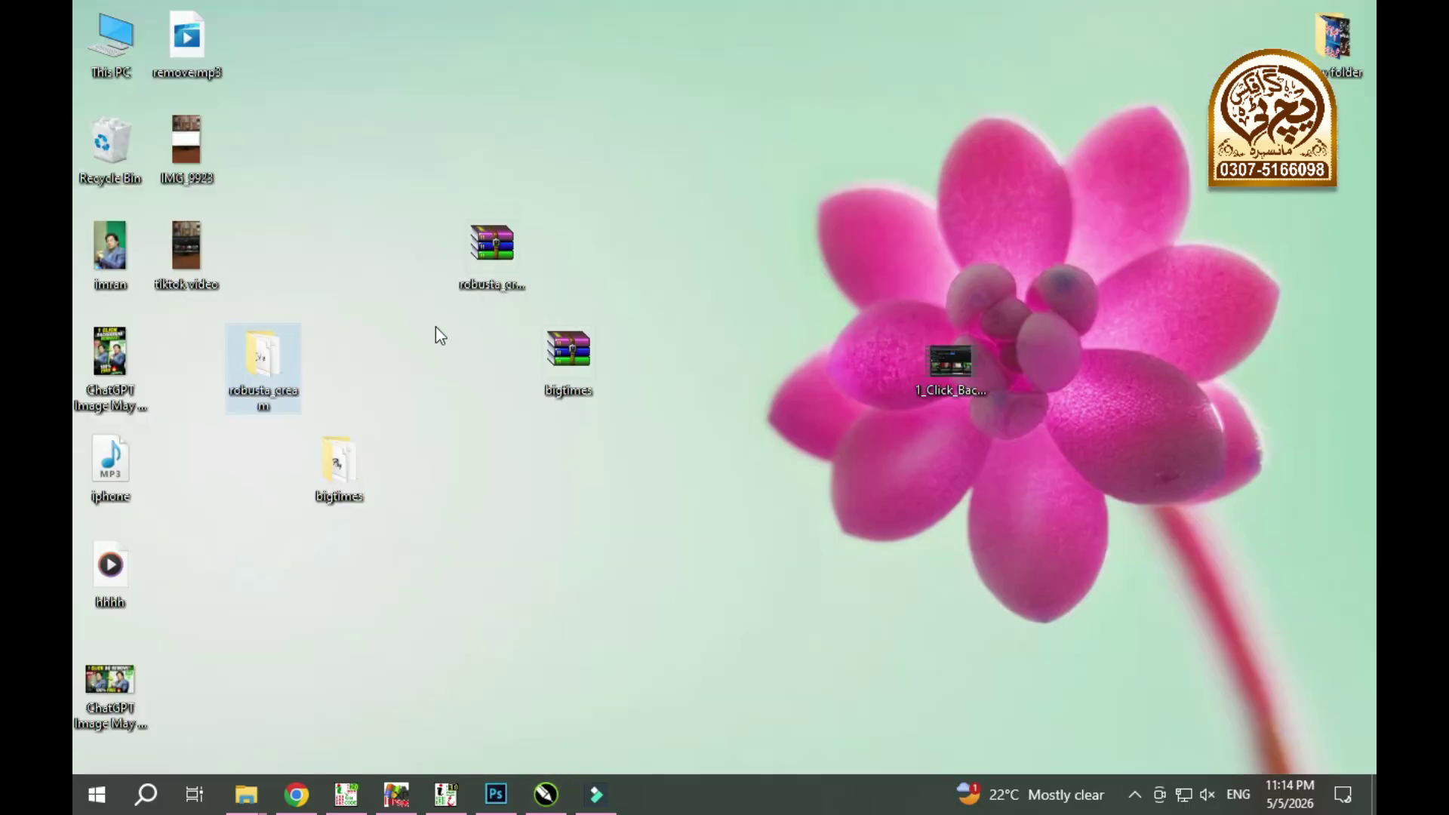
key(super+d)
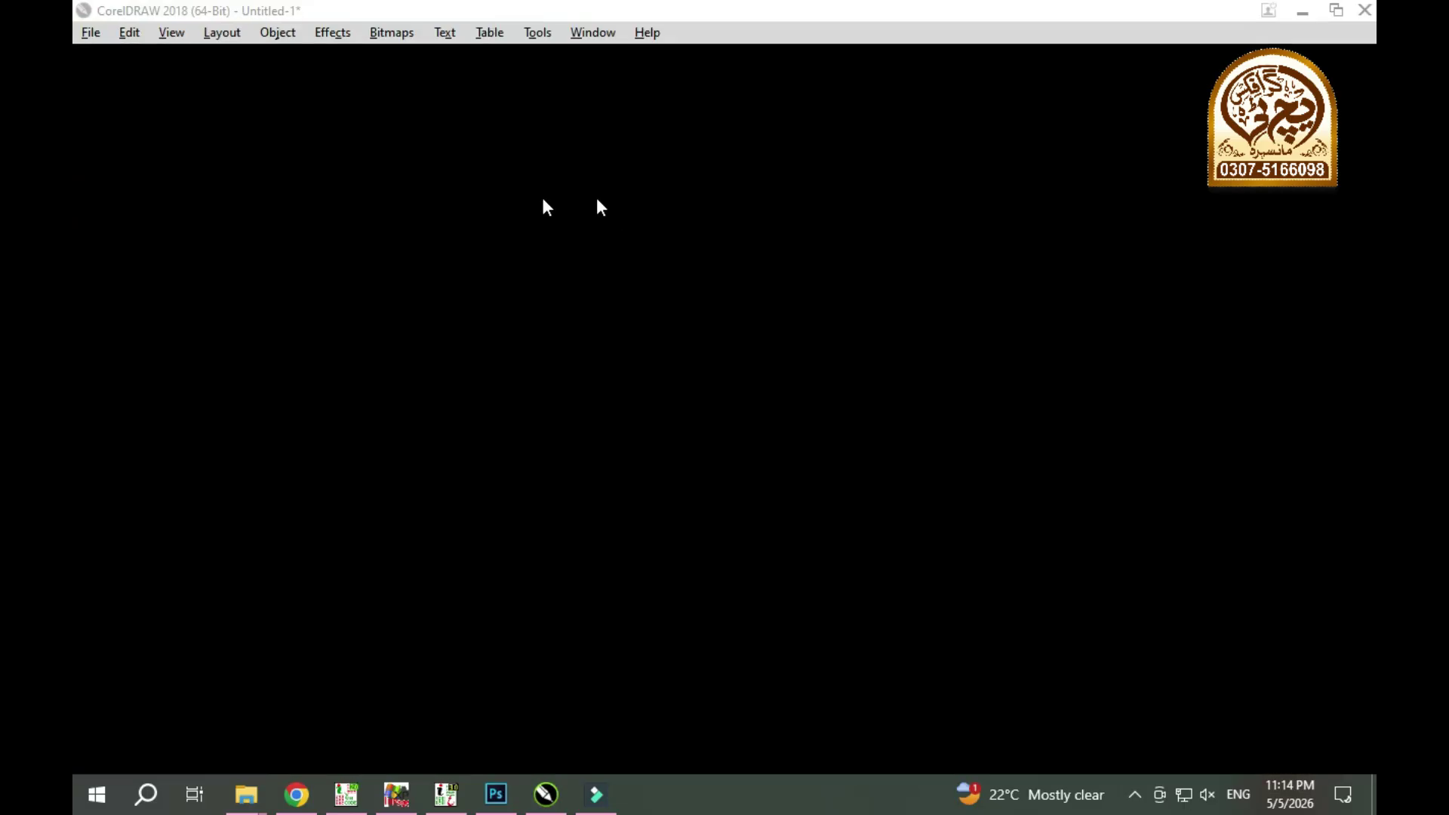
click(612, 99)
text(Robusta Cream)
key(Return)
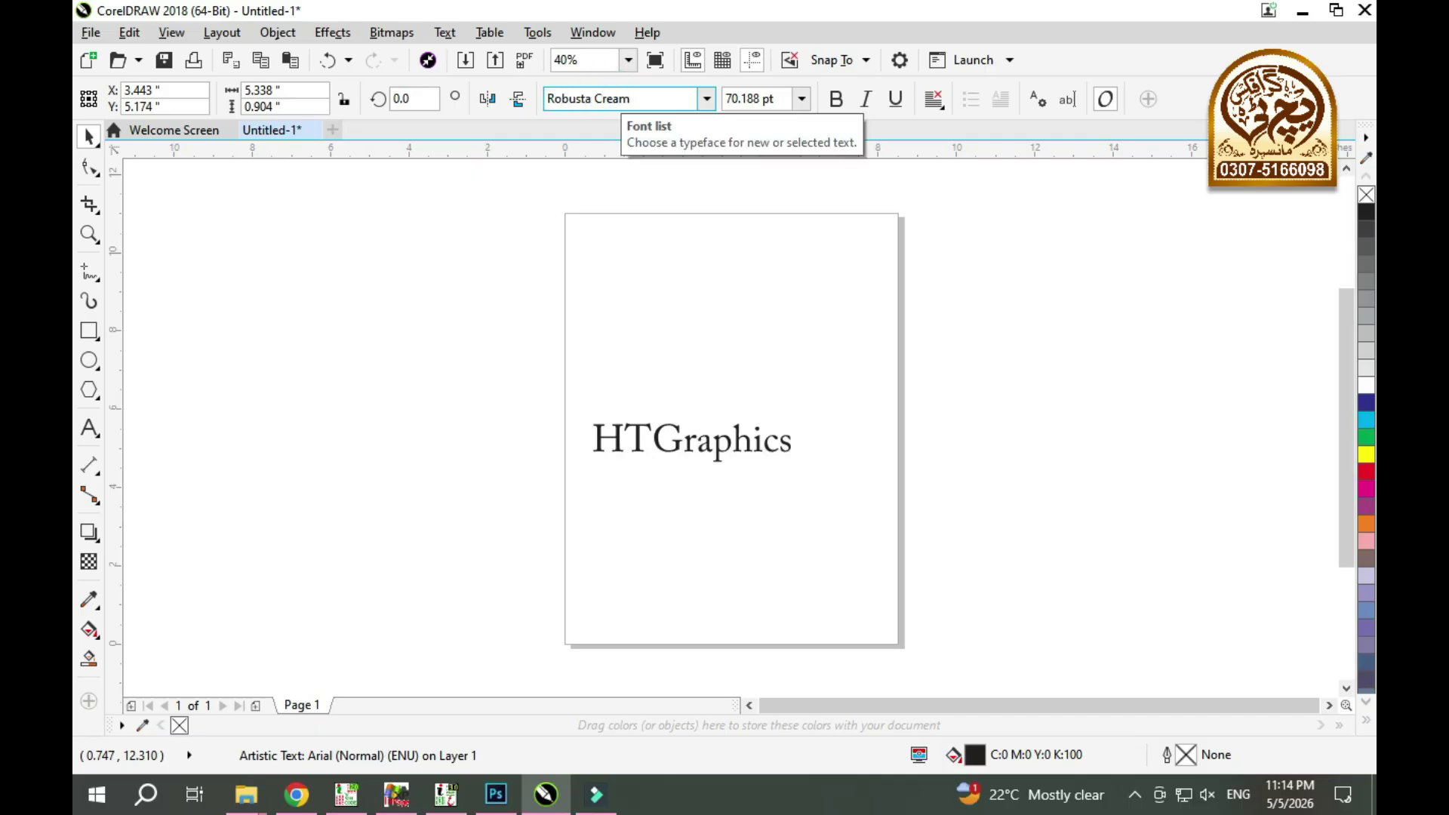
- Enlarge the HT Graphics text to about 89 pt with a duplicate above it, and set the lower text's font to Bigtimes
drag(776, 462, 833, 416)
click(816, 436)
key(super+d)
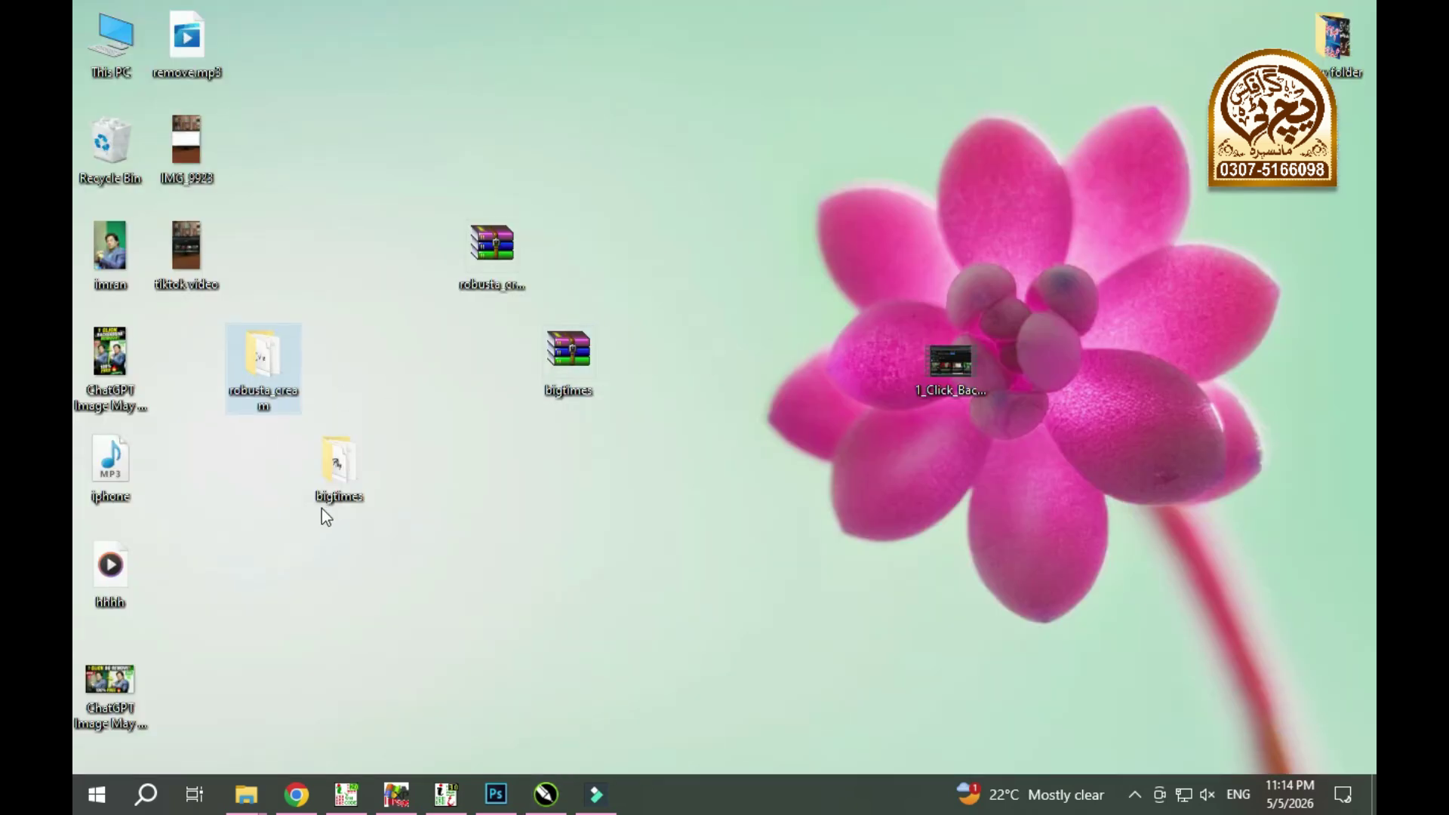
key(super+d)
click(623, 98)
text(Bigtimes)
key(Return)
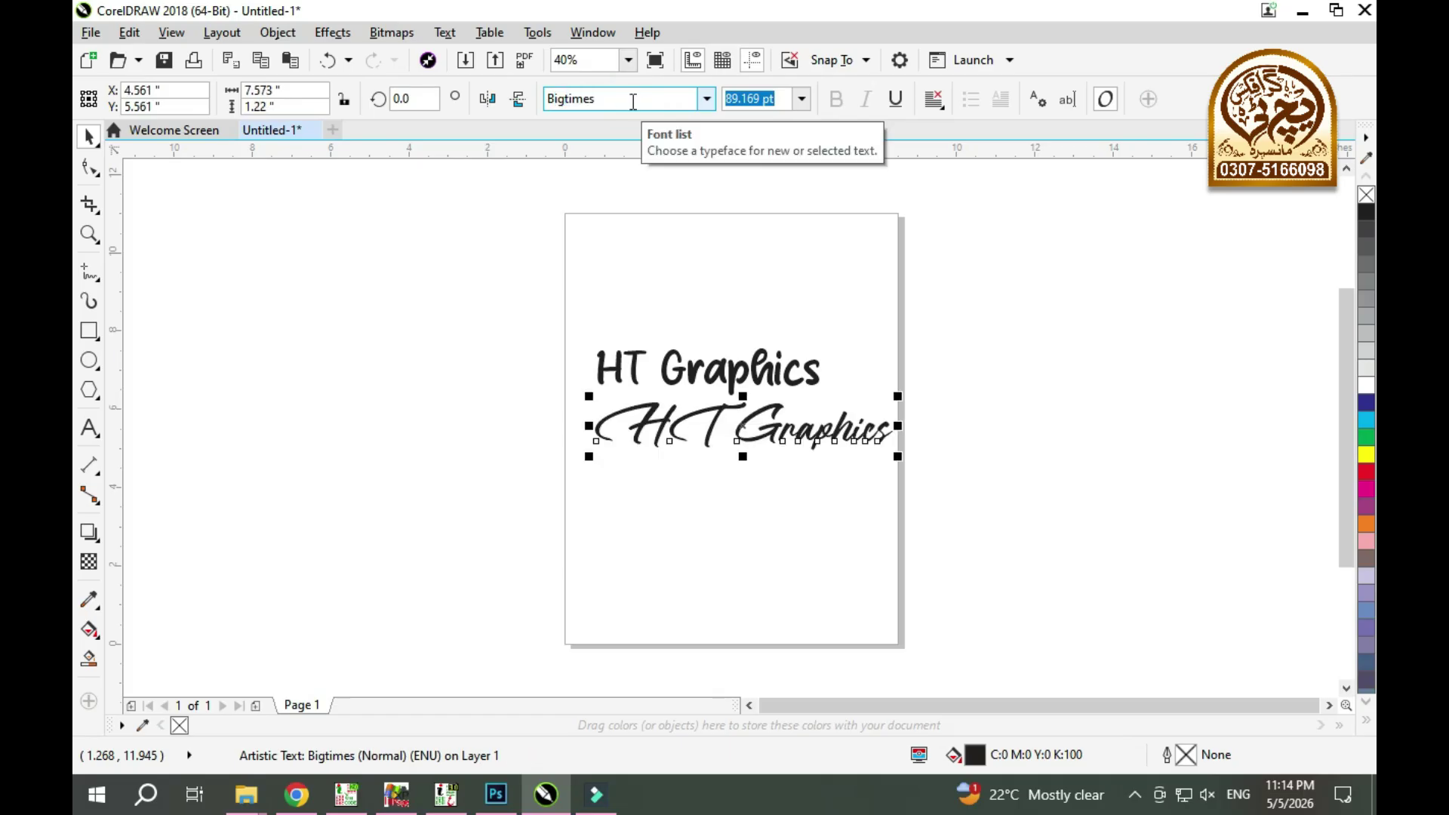
- Select both HT Graphics texts and move them off the page to the empty area beside it
drag(1106, 301, 554, 464)
drag(674, 432, 1137, 354)
click(1064, 433)
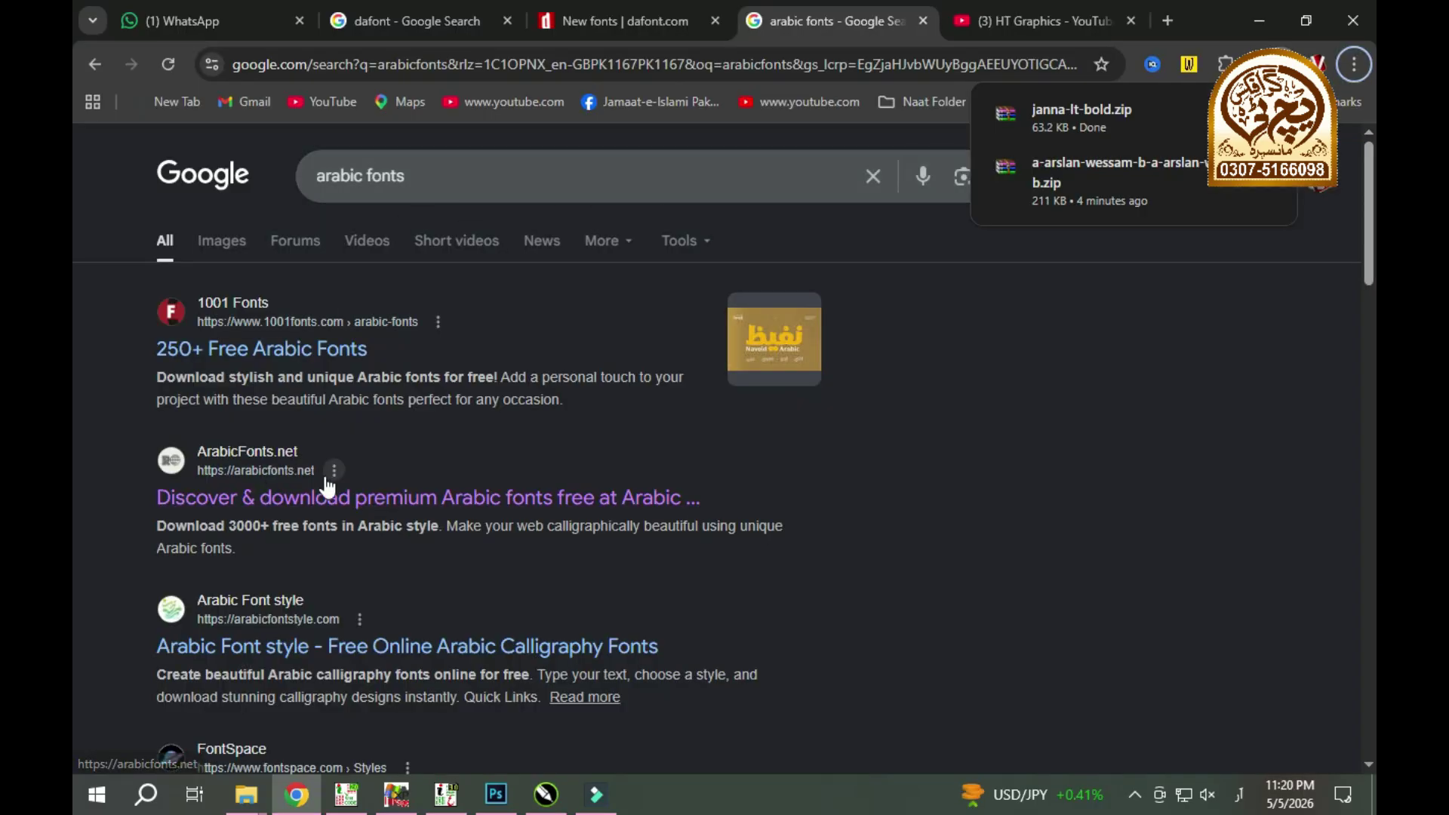
- Open the ArabicFonts.net search result in a new Chrome tab and browse the fonts on its home page
middle_click(284, 506)
click(884, 15)
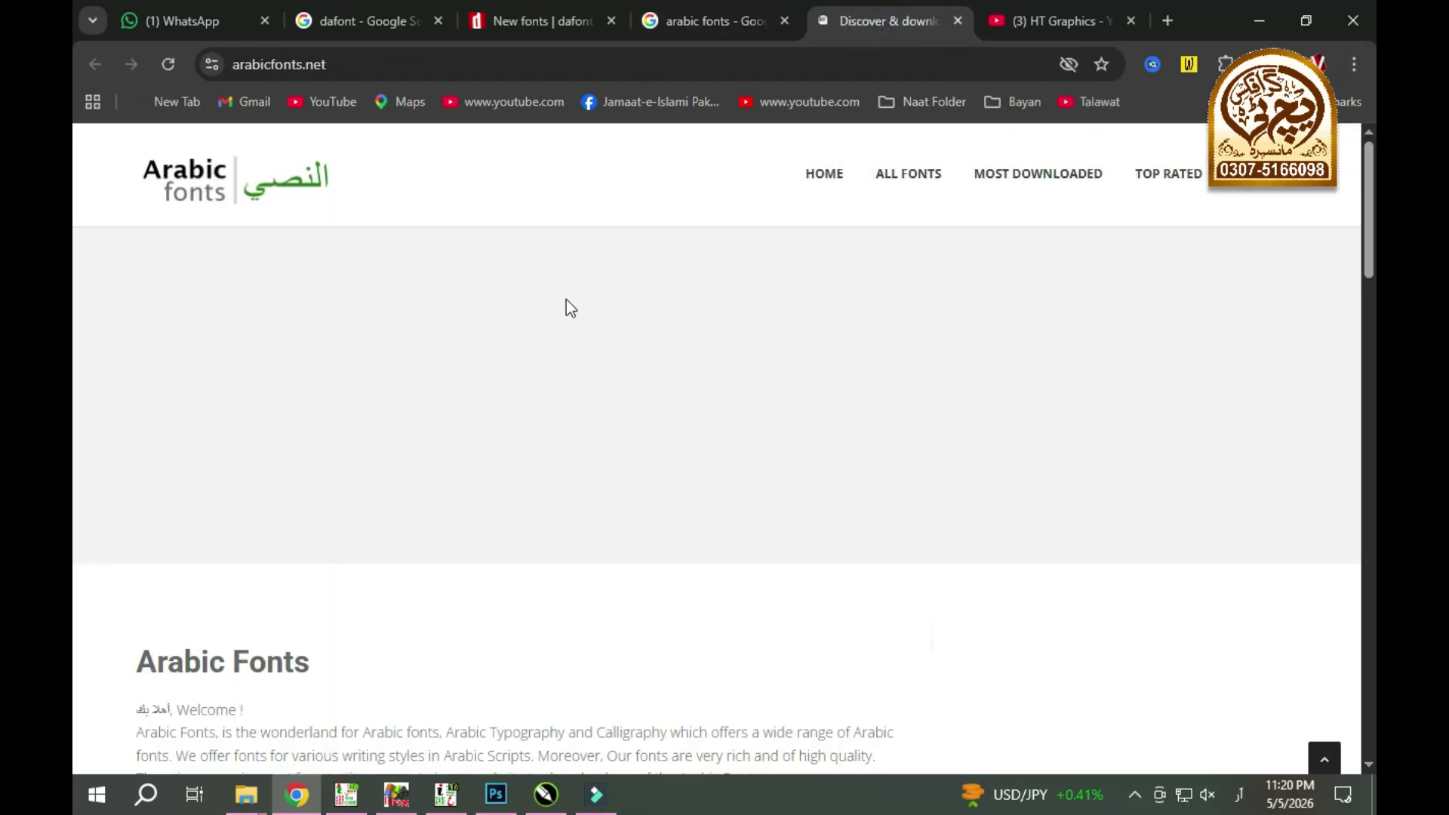
scroll(566, 301, down, 10)
scroll(397, 407, up, 6)
scroll(398, 408, down, 18)
scroll(394, 431, up, 1)
scroll(414, 427, down, 5)
scroll(417, 431, down, 5)
scroll(418, 430, down, 3)
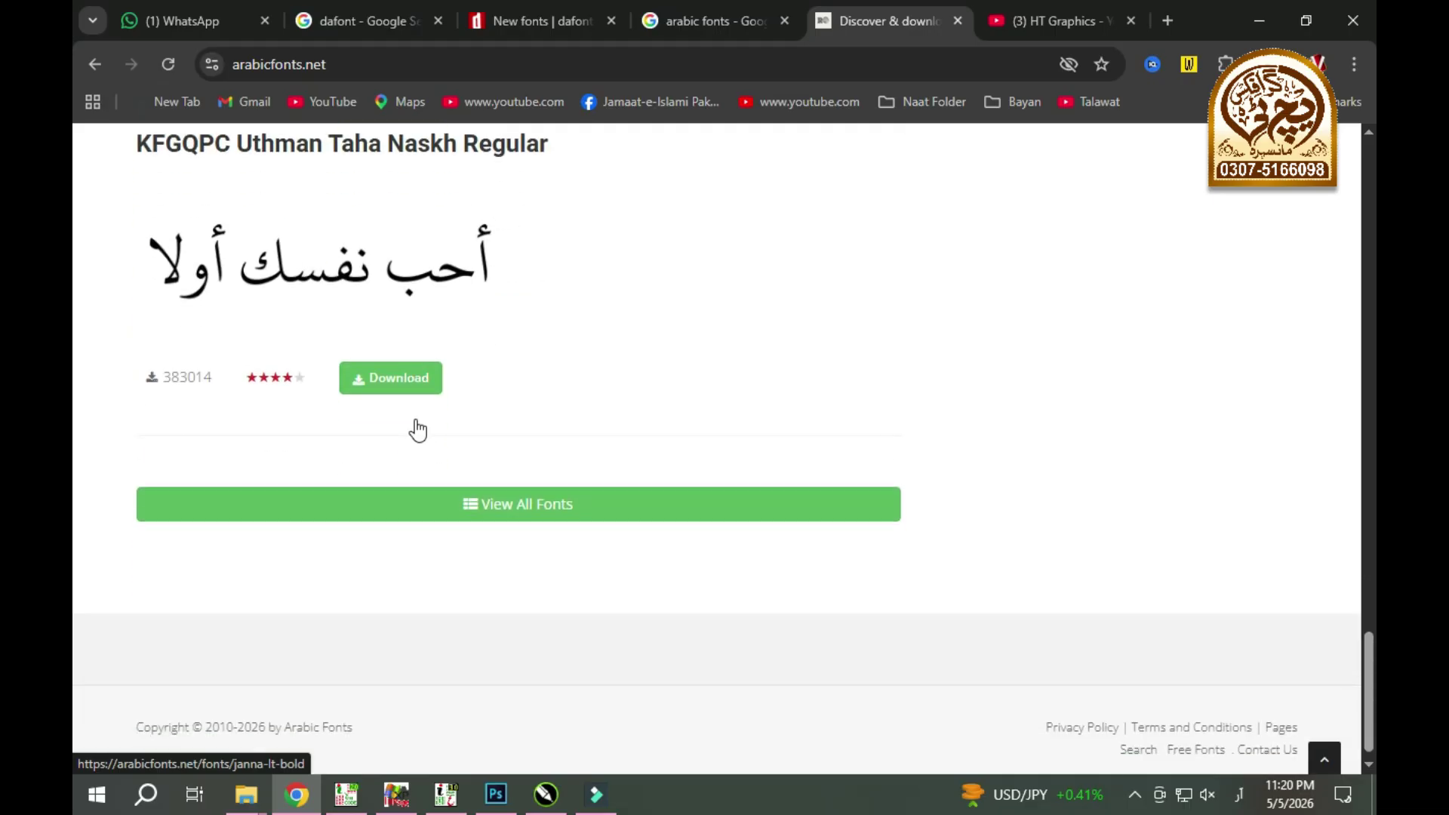
- Find Janna LT Bold in the font list and open its download page, dismissing the advertisement
scroll(414, 430, up, 12)
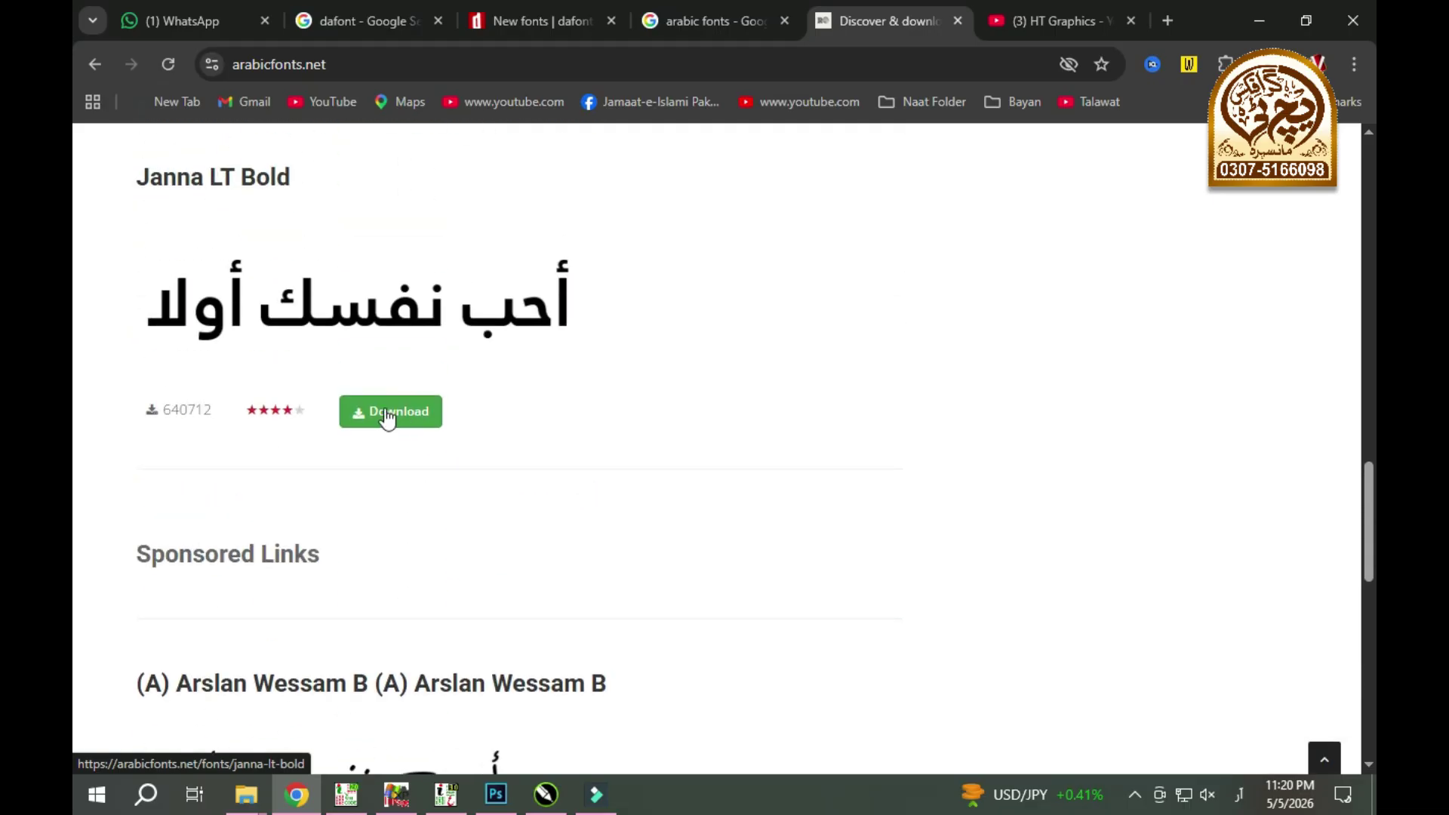
click(373, 416)
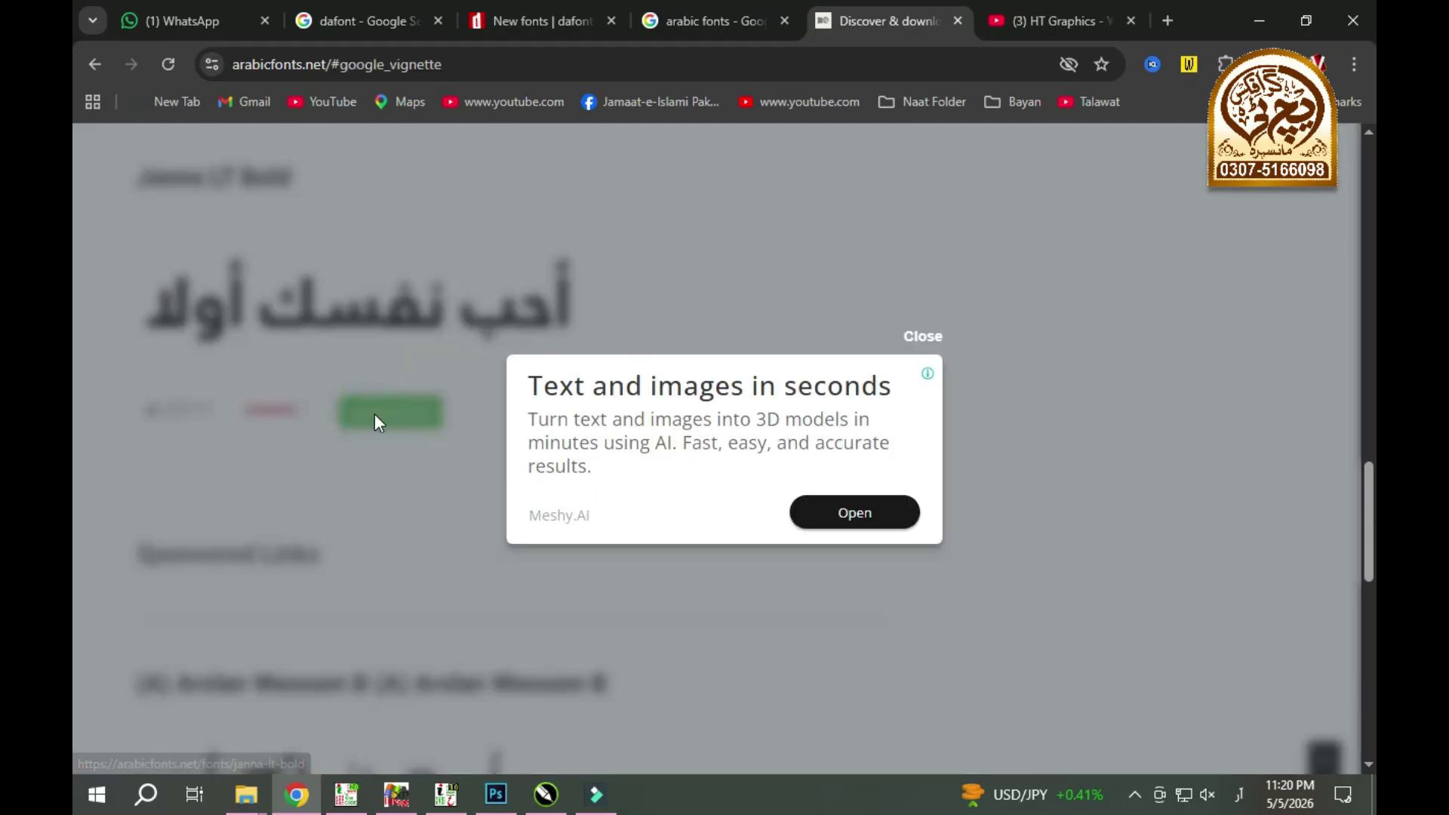
click(920, 339)
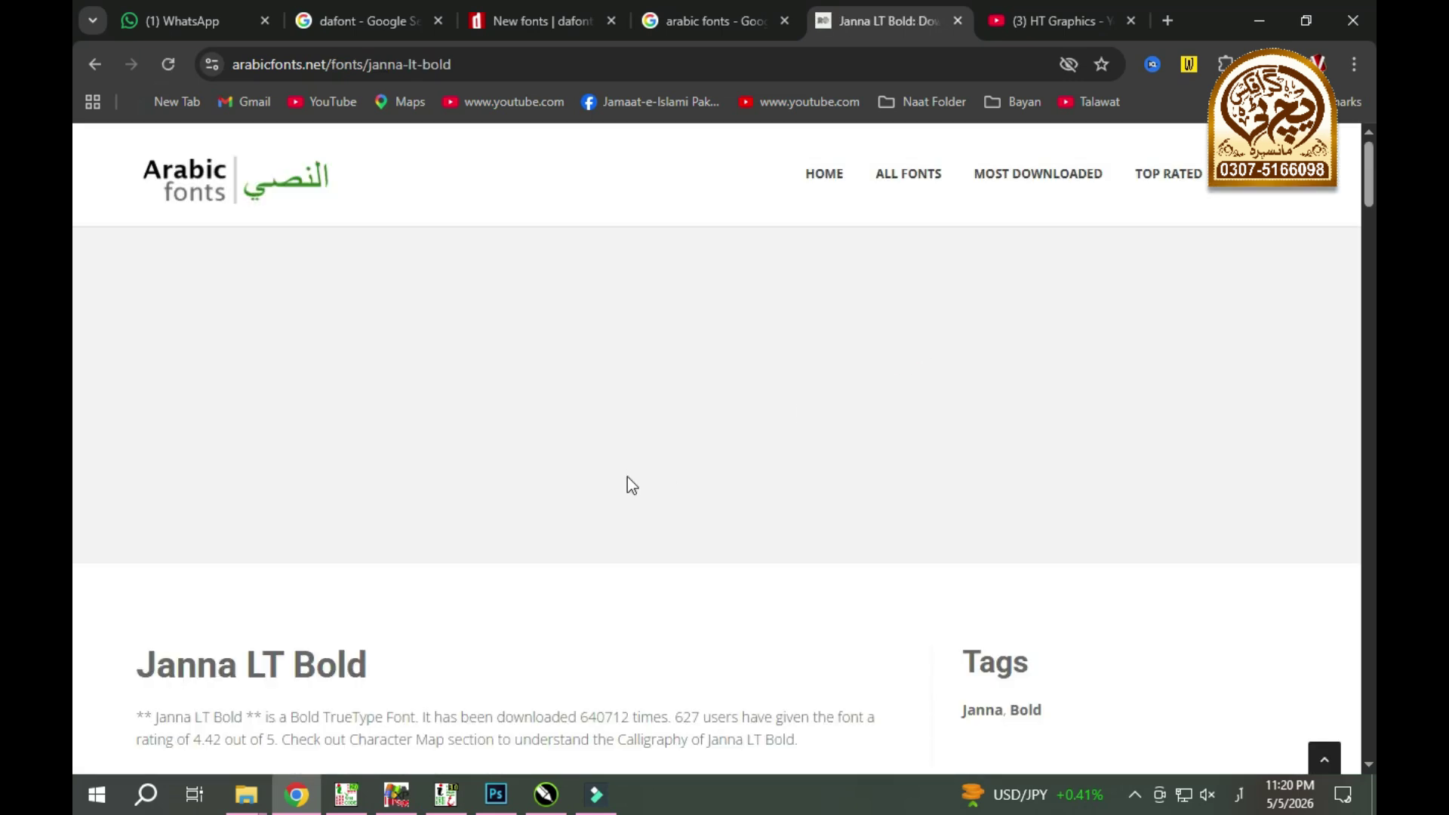
- Preview a first name followed by "ہم نے سب کے سامنے بات" in Janna LT Bold and clear the preview text
scroll(627, 477, down, 5)
click(419, 470)
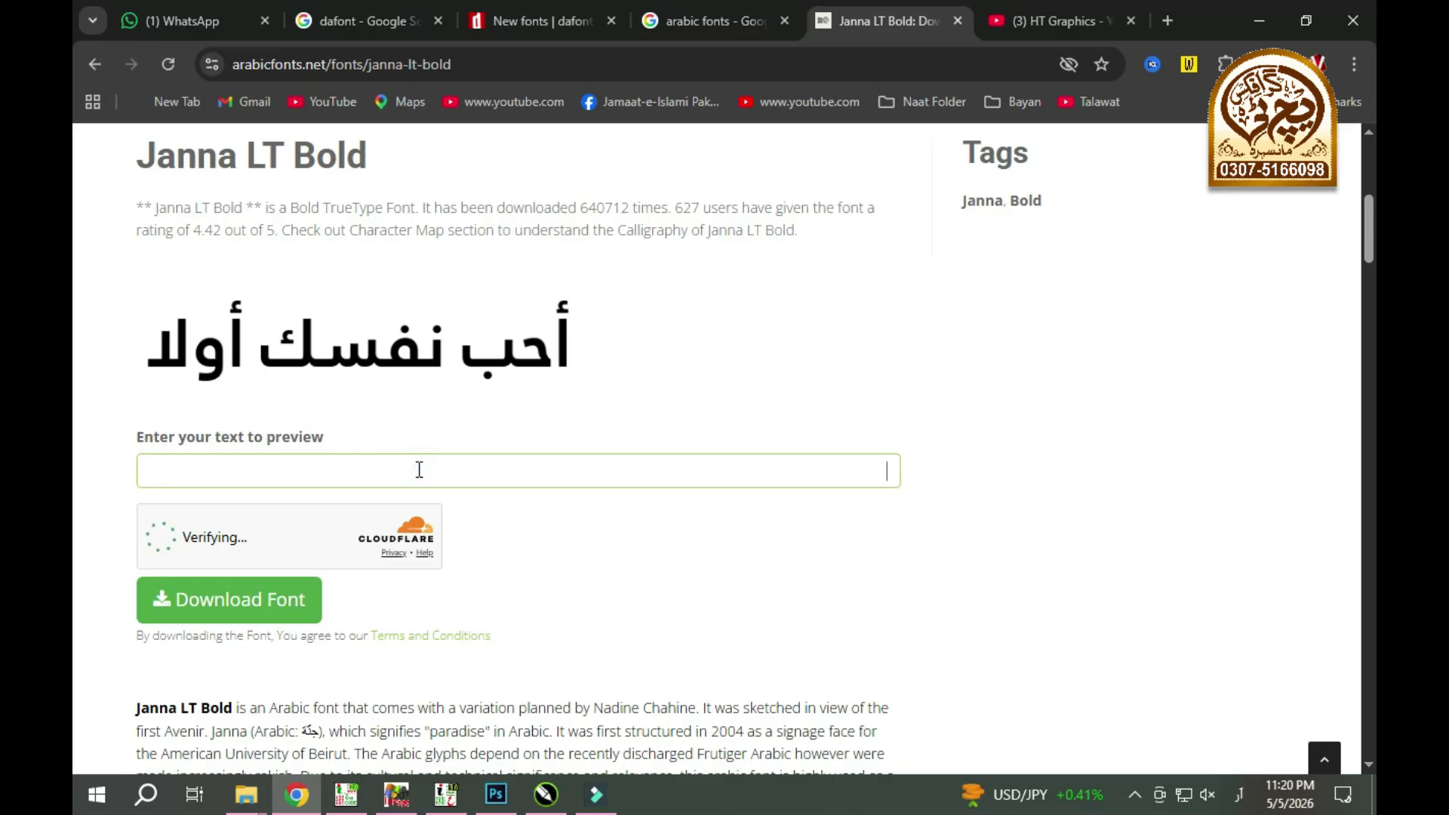
text(حمزه)
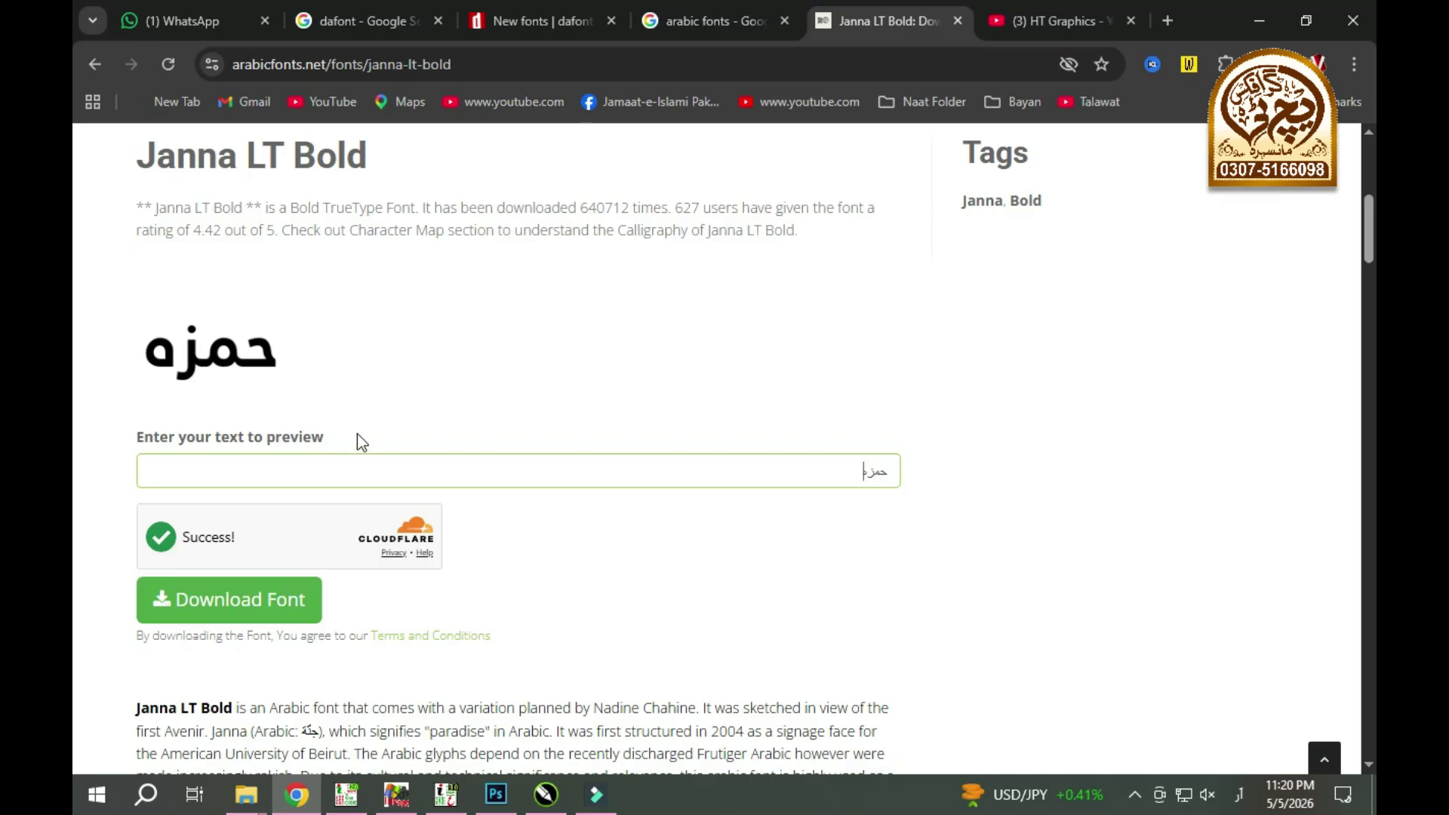
text( ہم نے سب کے سامنے)
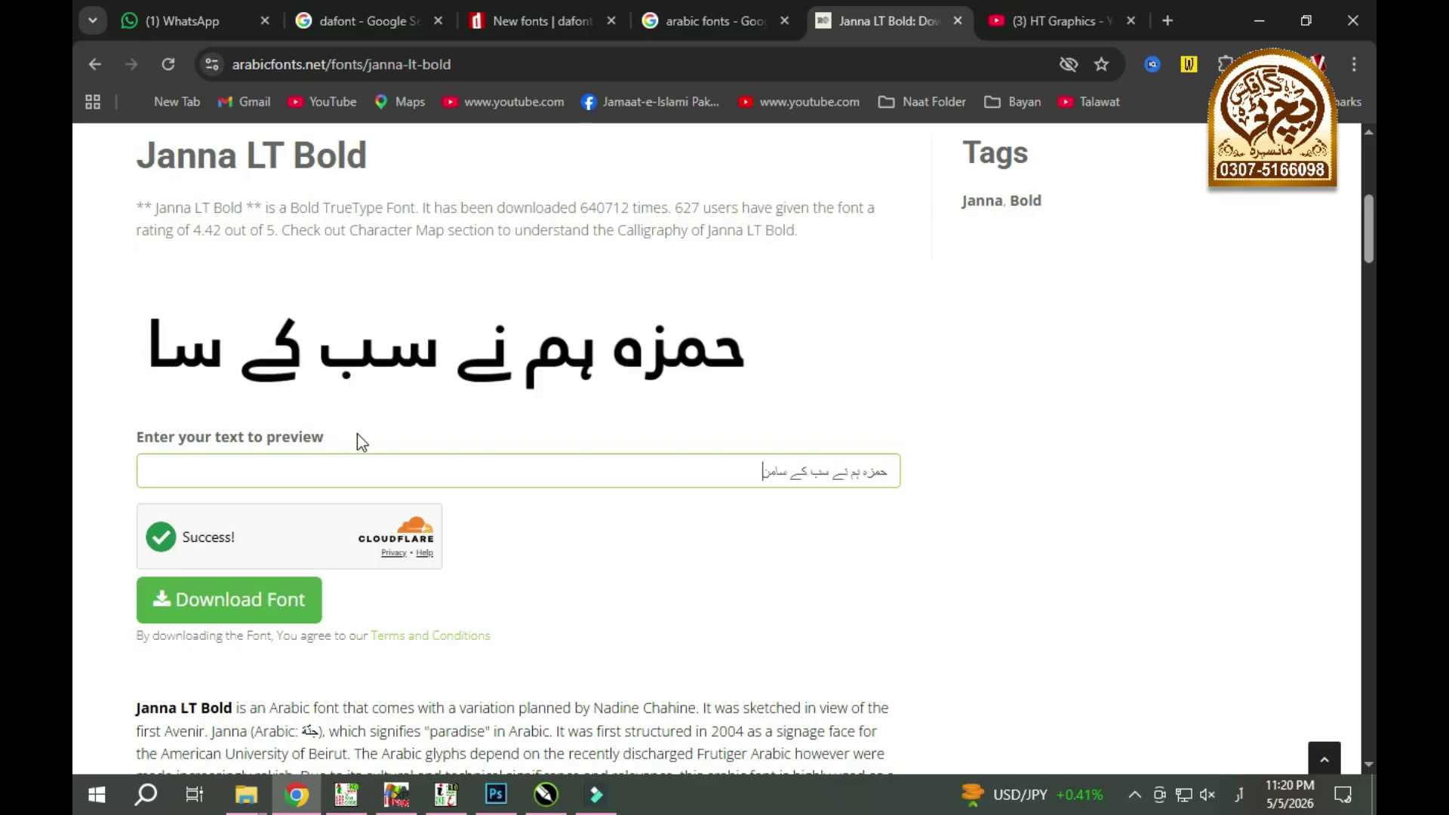
text( بات)
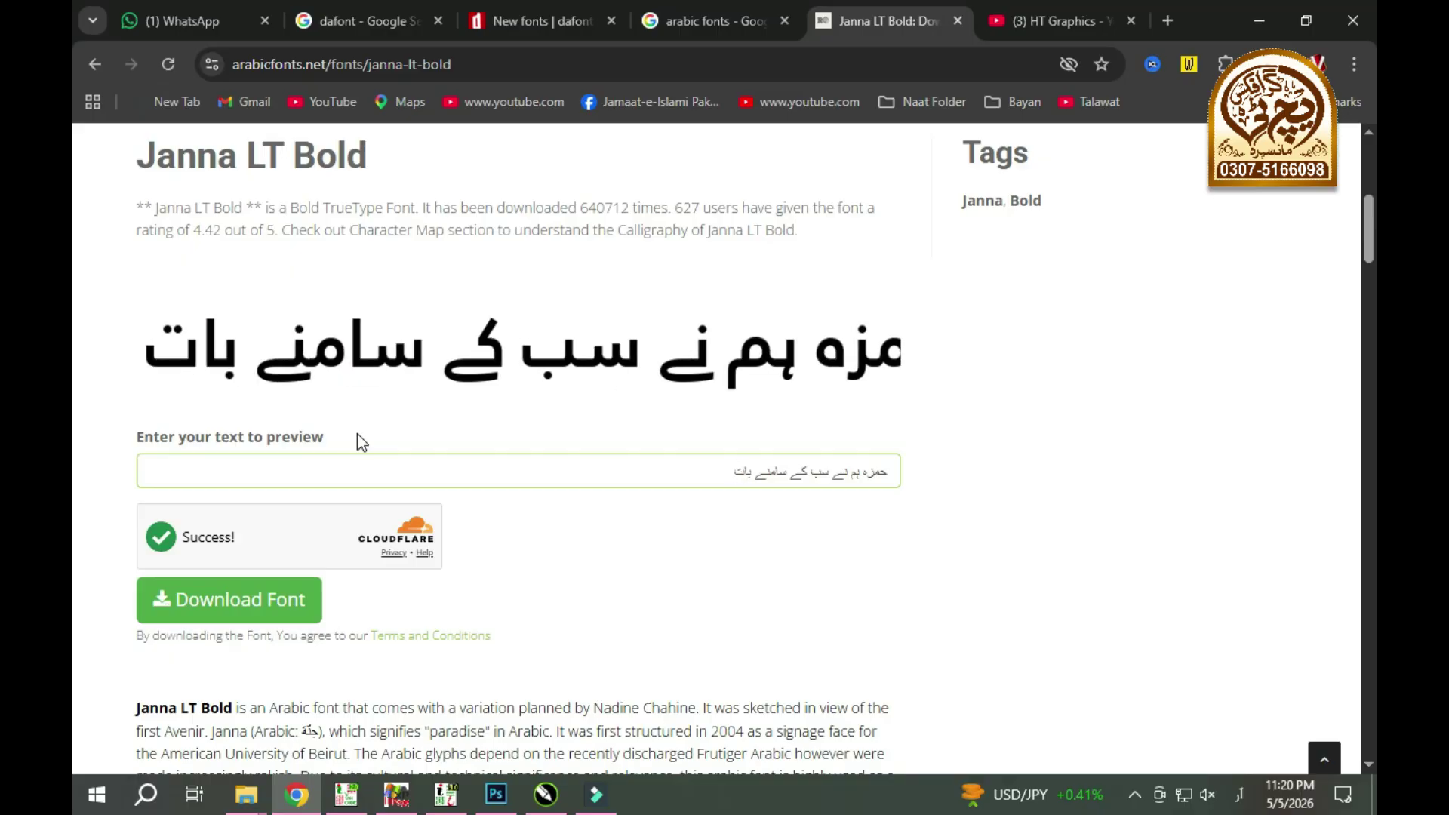
key(ctrl+a)
key(BackSpace)
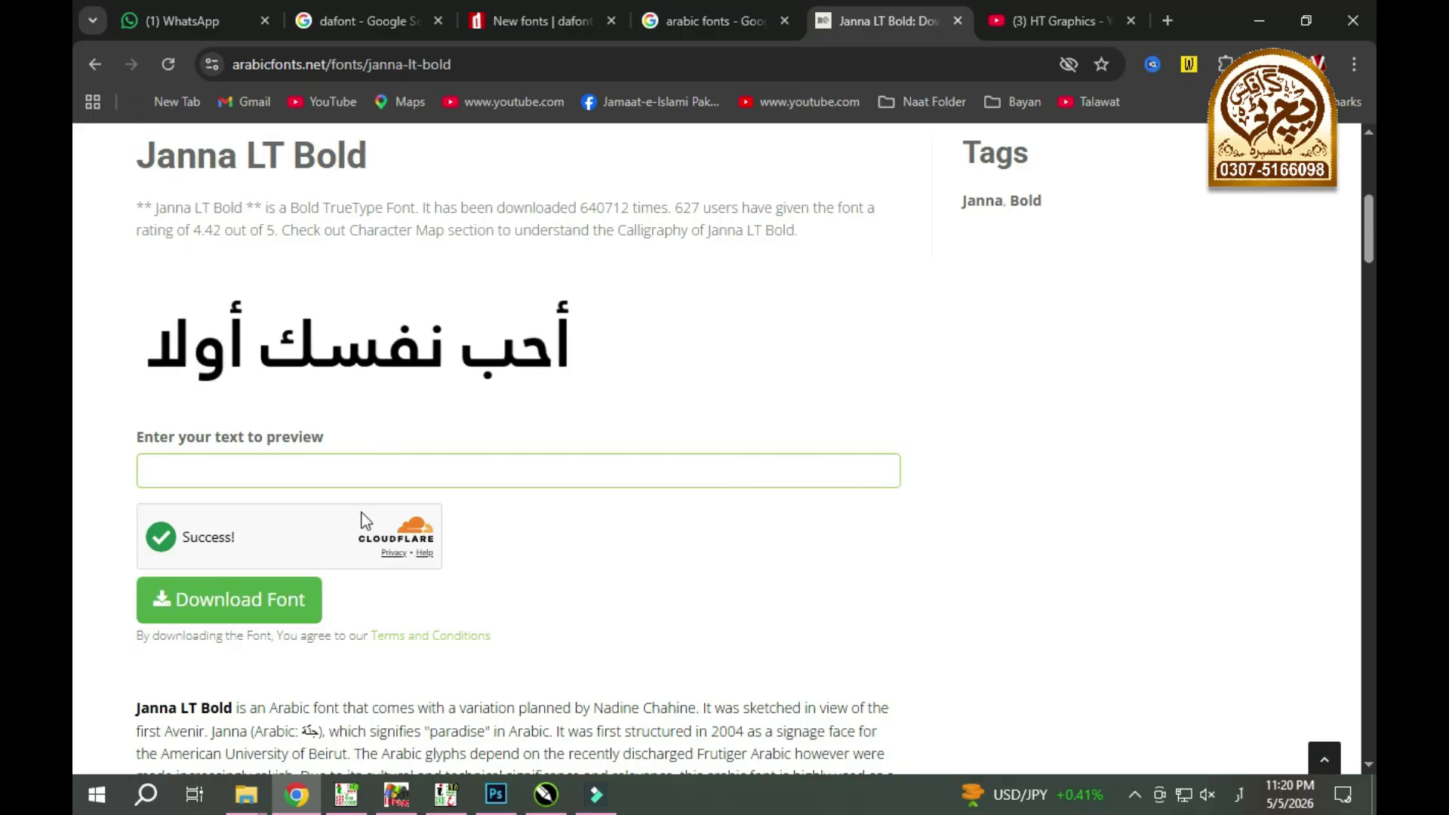
- Download the Janna LT Bold font and save the archive to the Desktop as janna-lt-bold (1)
click(272, 615)
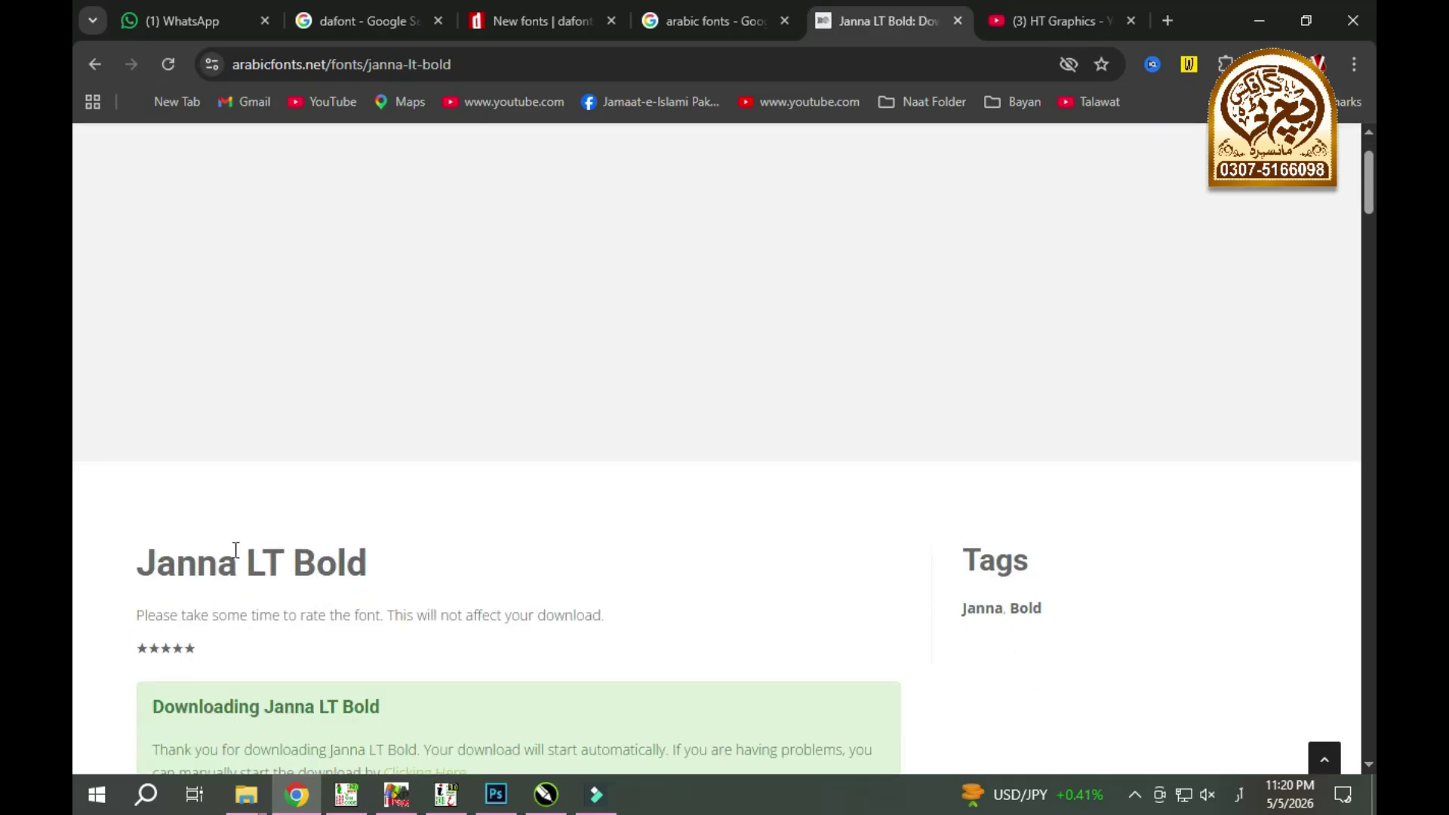
scroll(455, 529, down, 5)
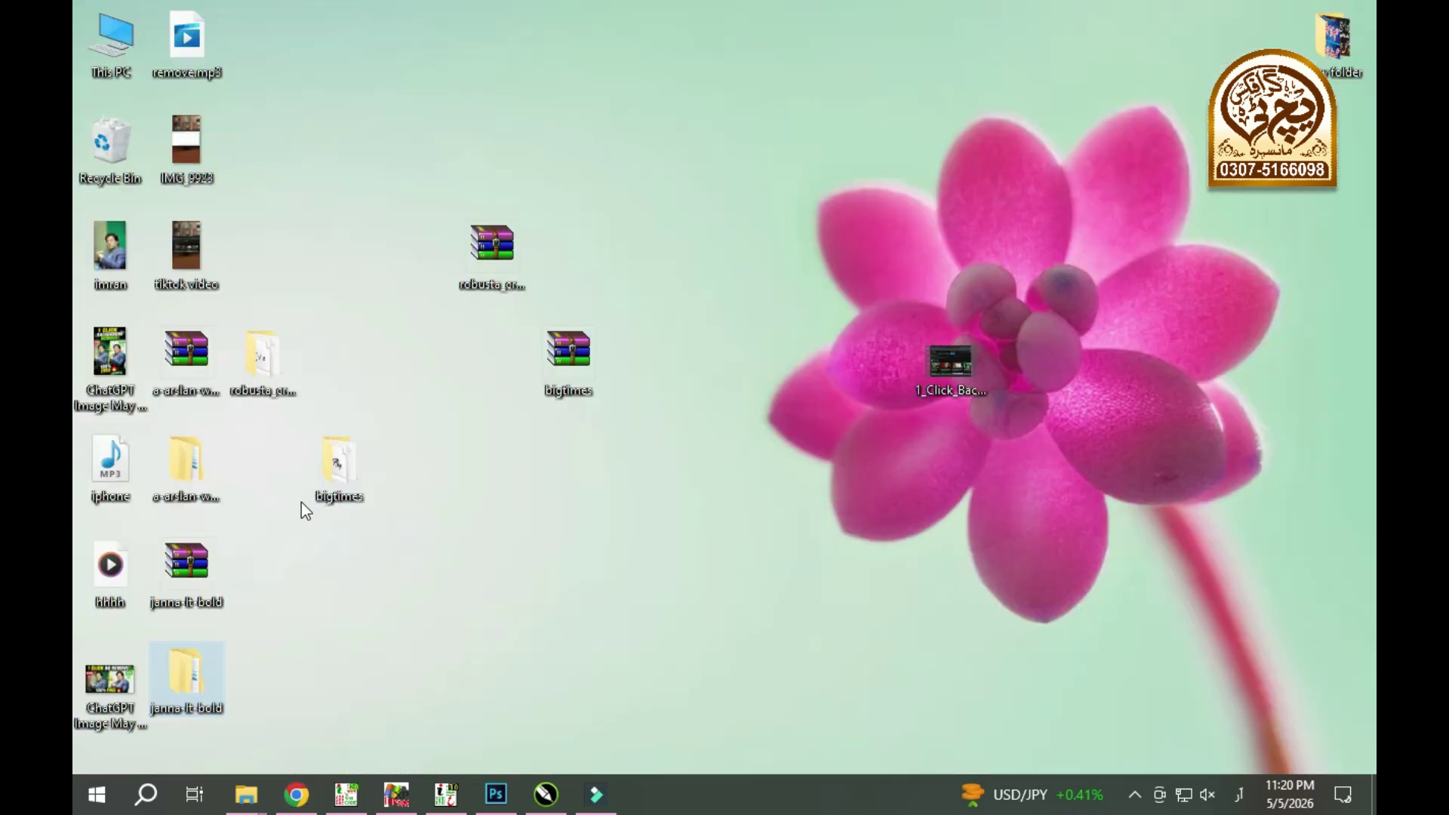
click(296, 794)
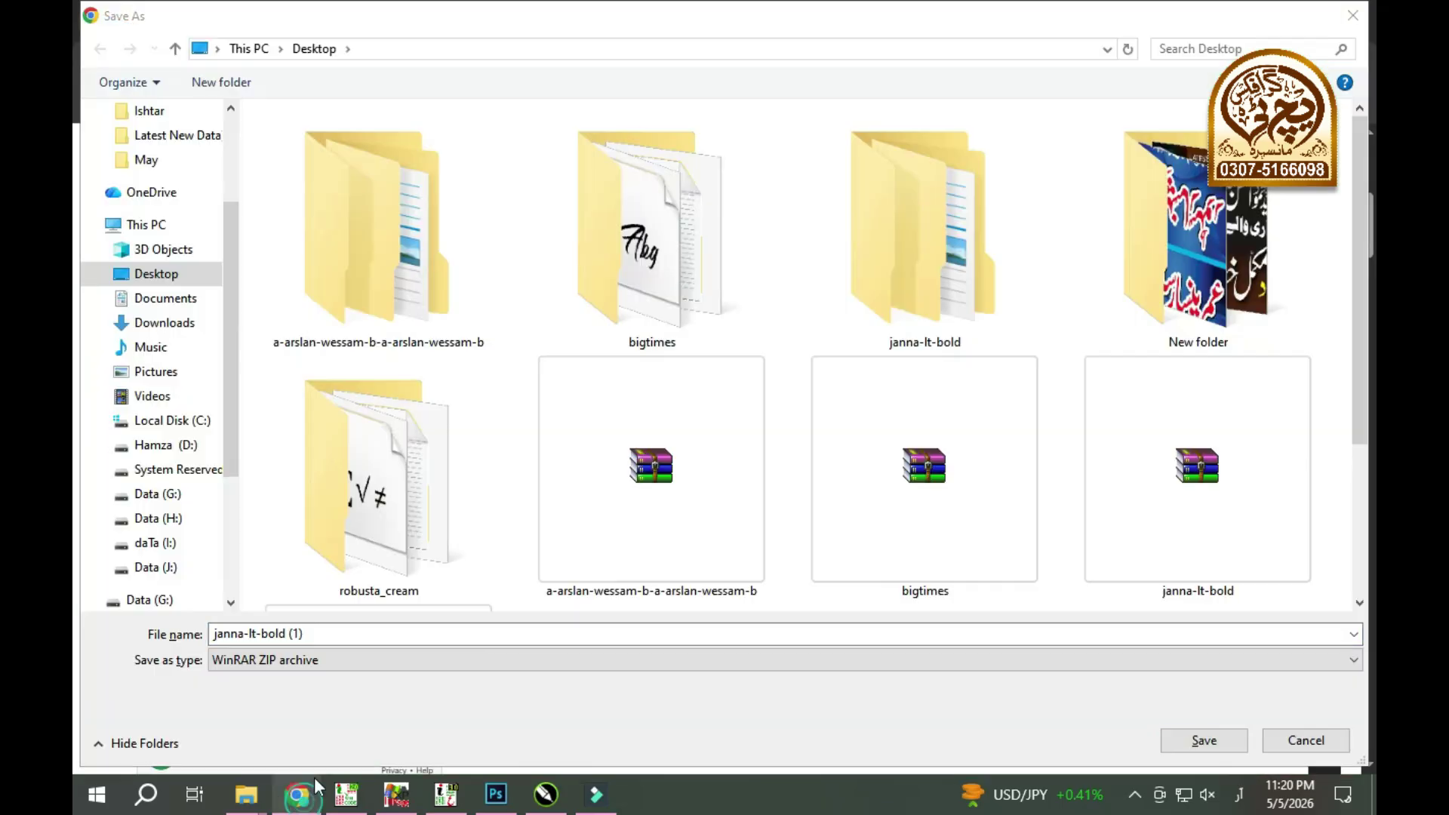
key(Return)
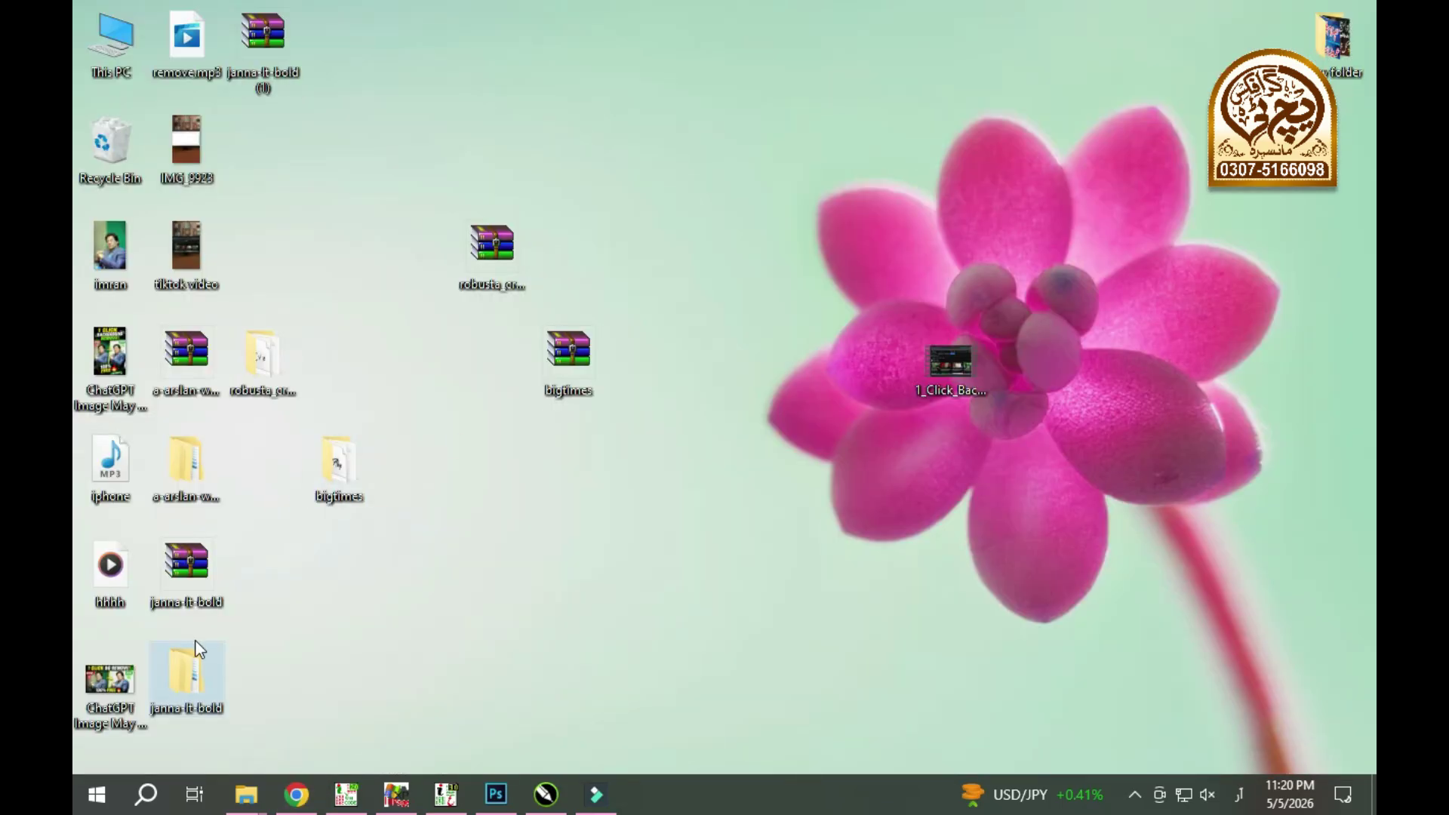
- Open the Janna LT Bold folder inside janna-lt-bold on the desktop and install the font, replacing the existing installation
double_click(177, 685)
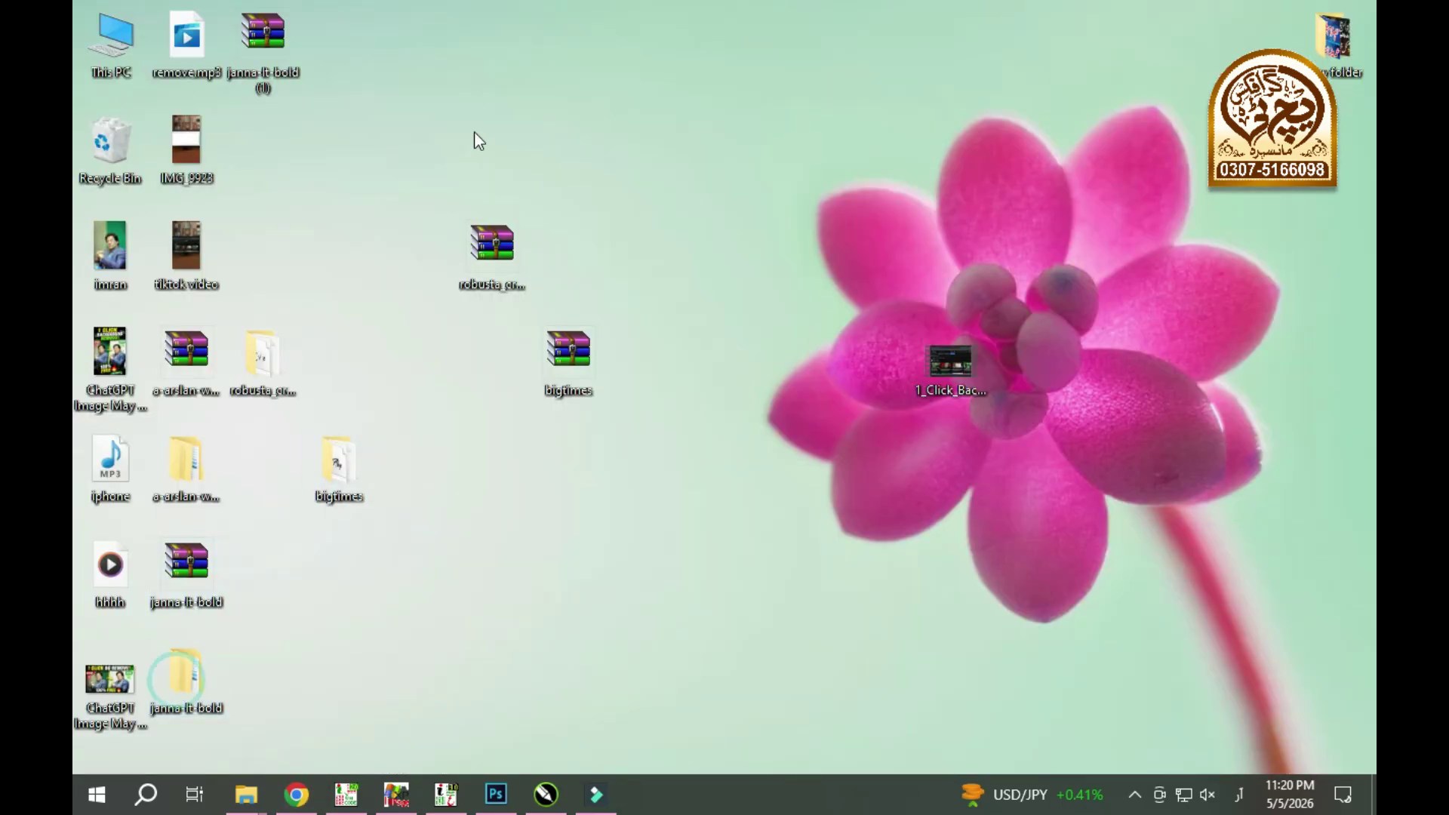
double_click(347, 128)
scroll(351, 219, up, 4)
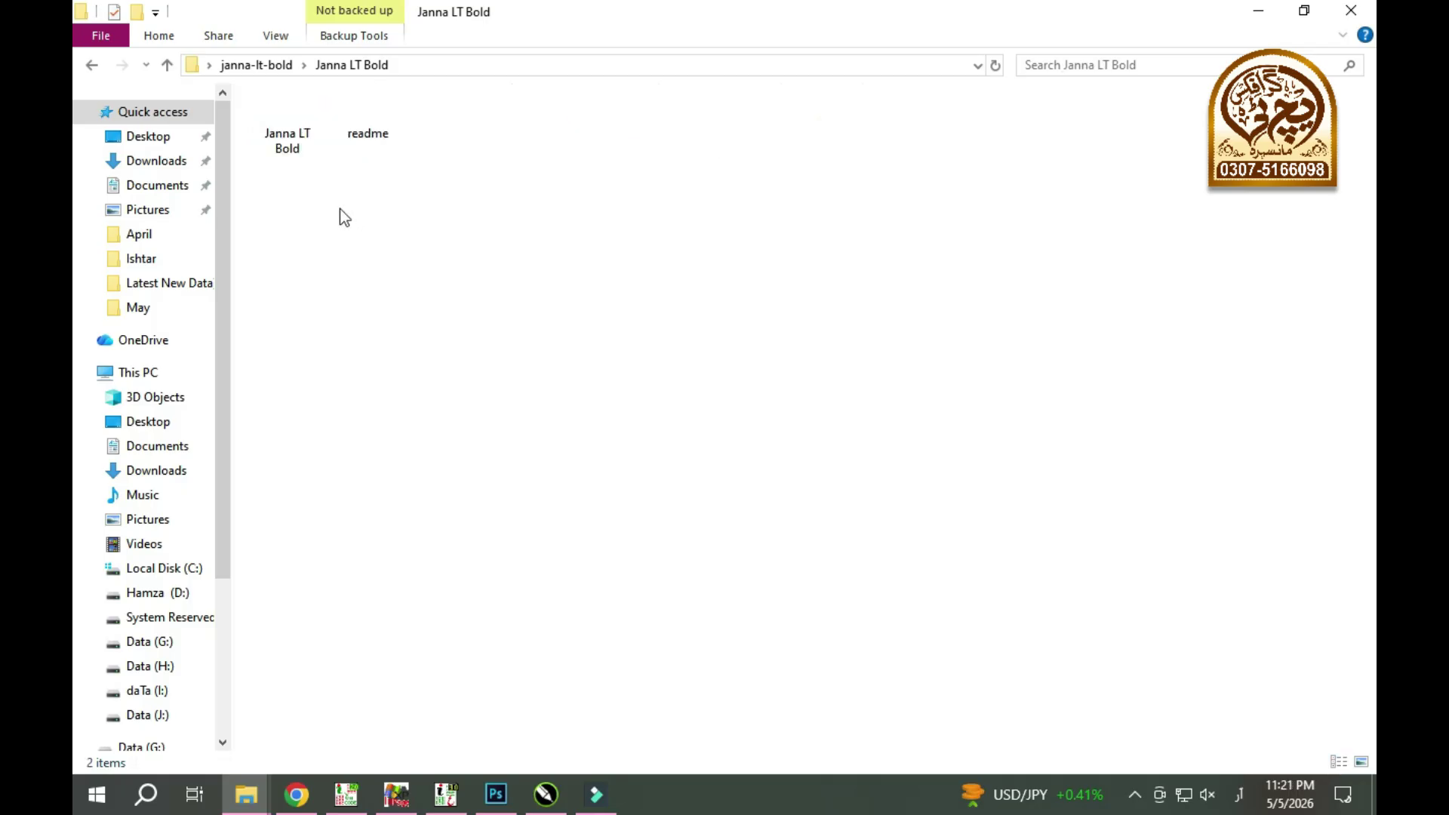
click(432, 249)
right_click(432, 249)
click(430, 274)
click(760, 408)
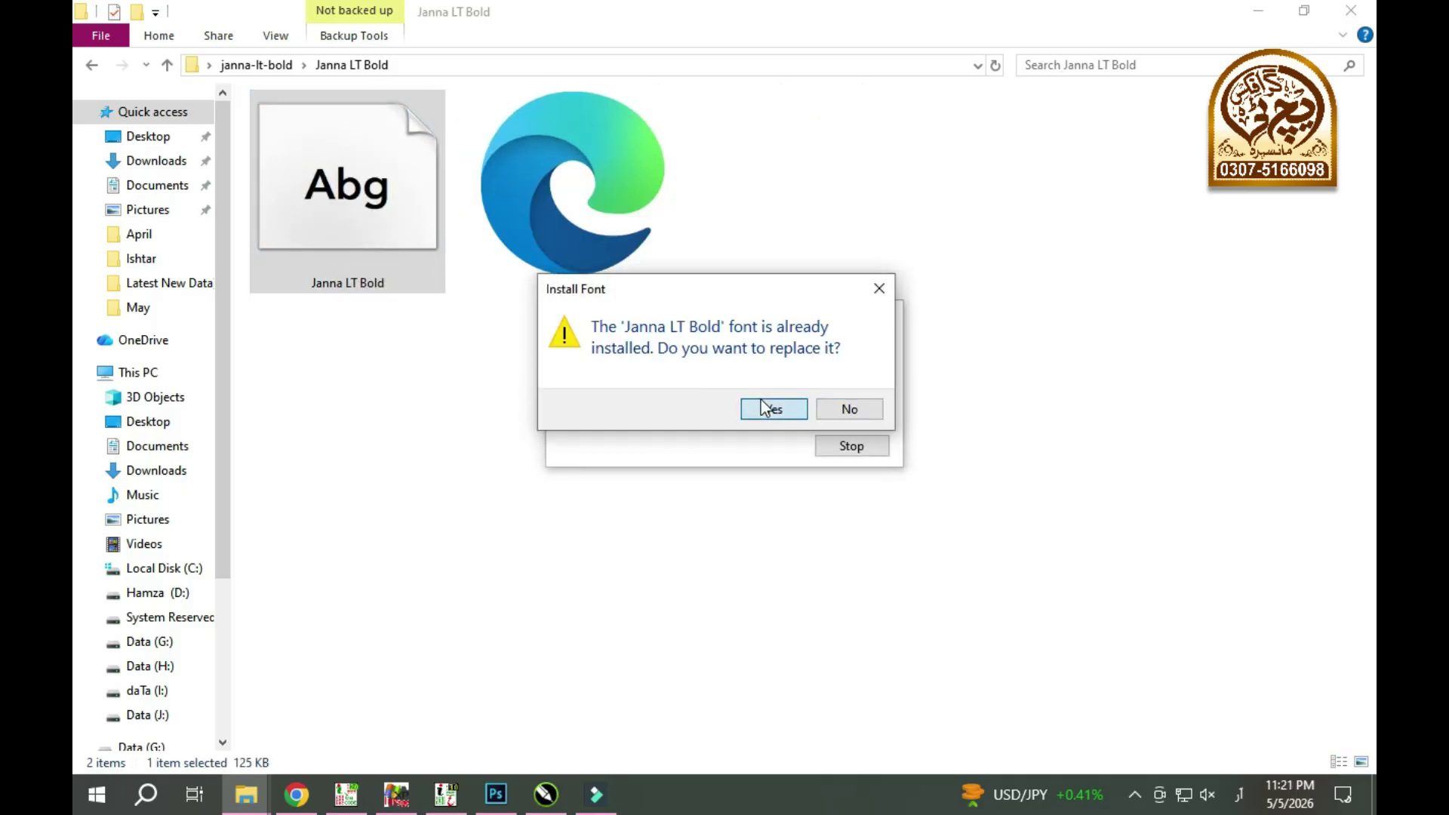
- Switch to InPage and create a new document with a short Urdu text at the start of the page
click(445, 793)
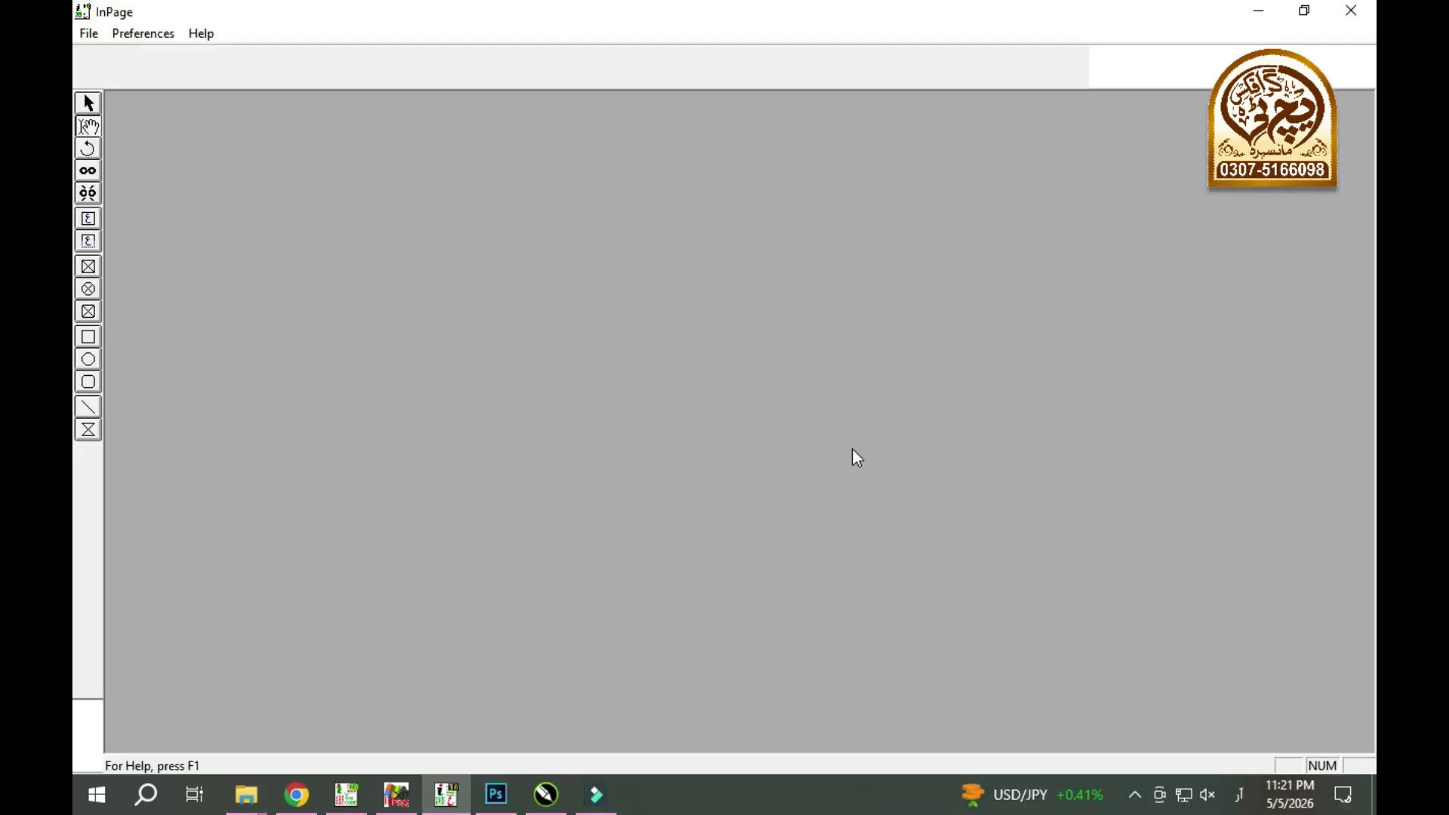
key(ctrl+n)
key(Return)
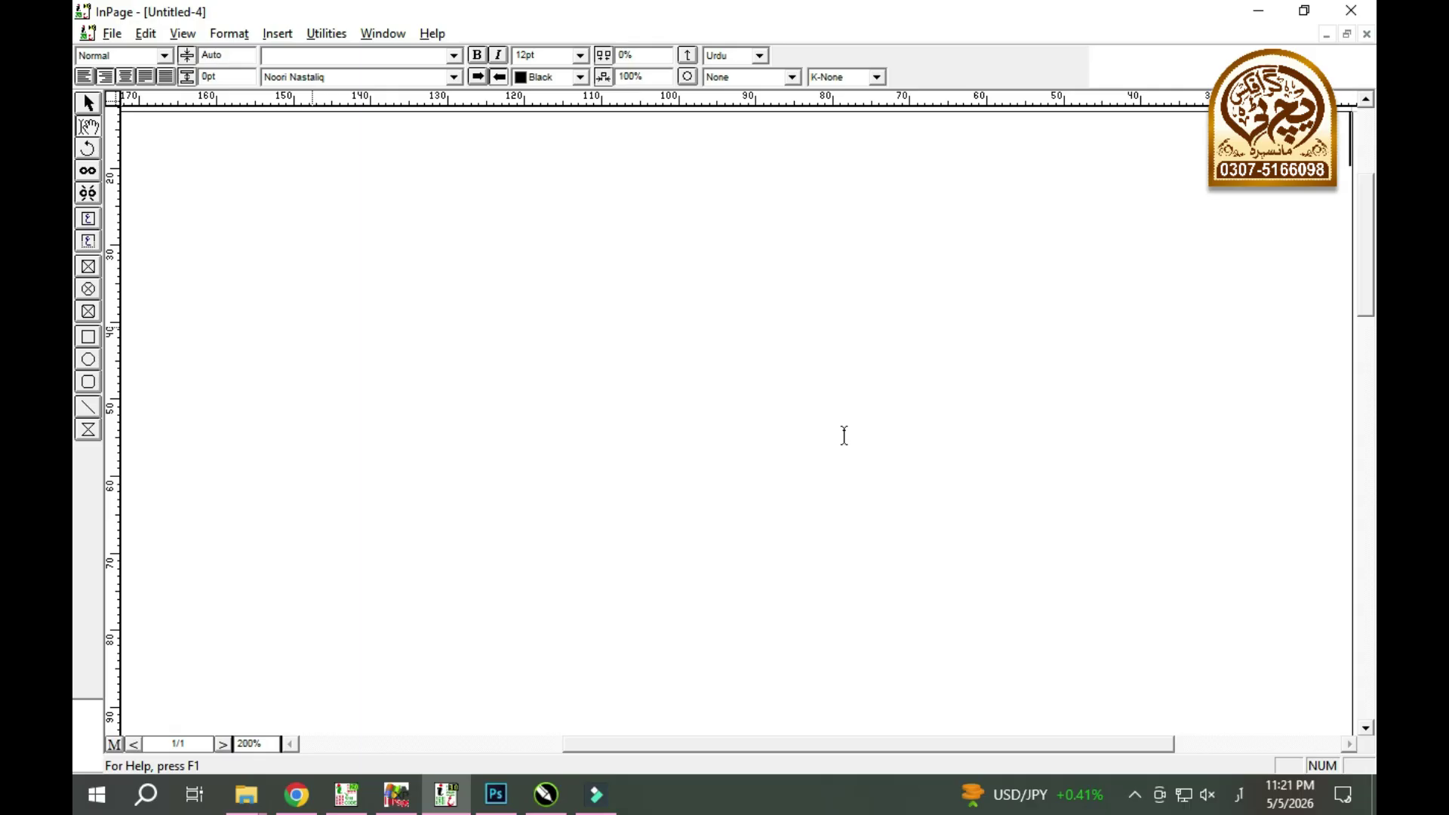
click(449, 798)
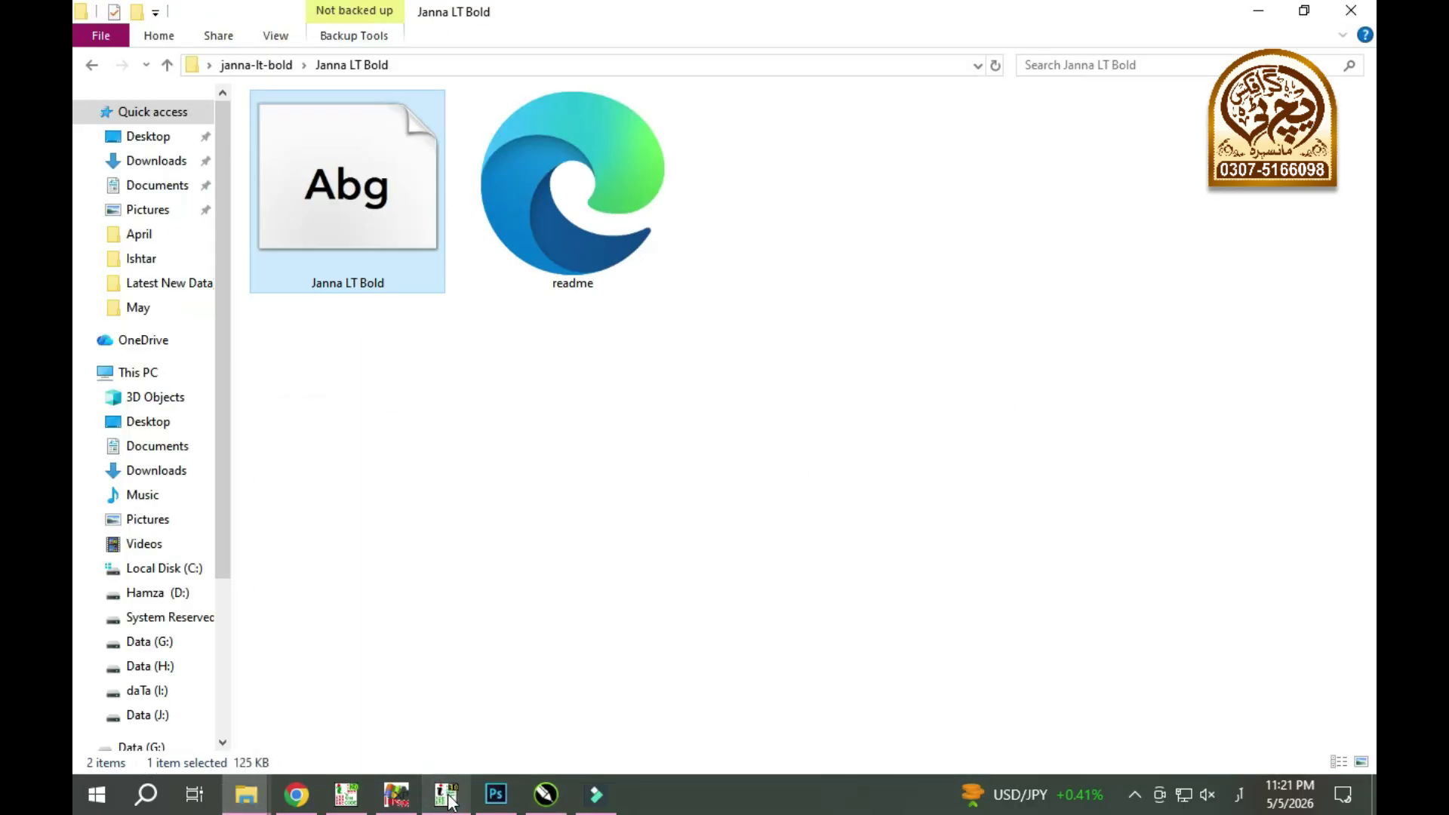
right_click(448, 796)
click(420, 683)
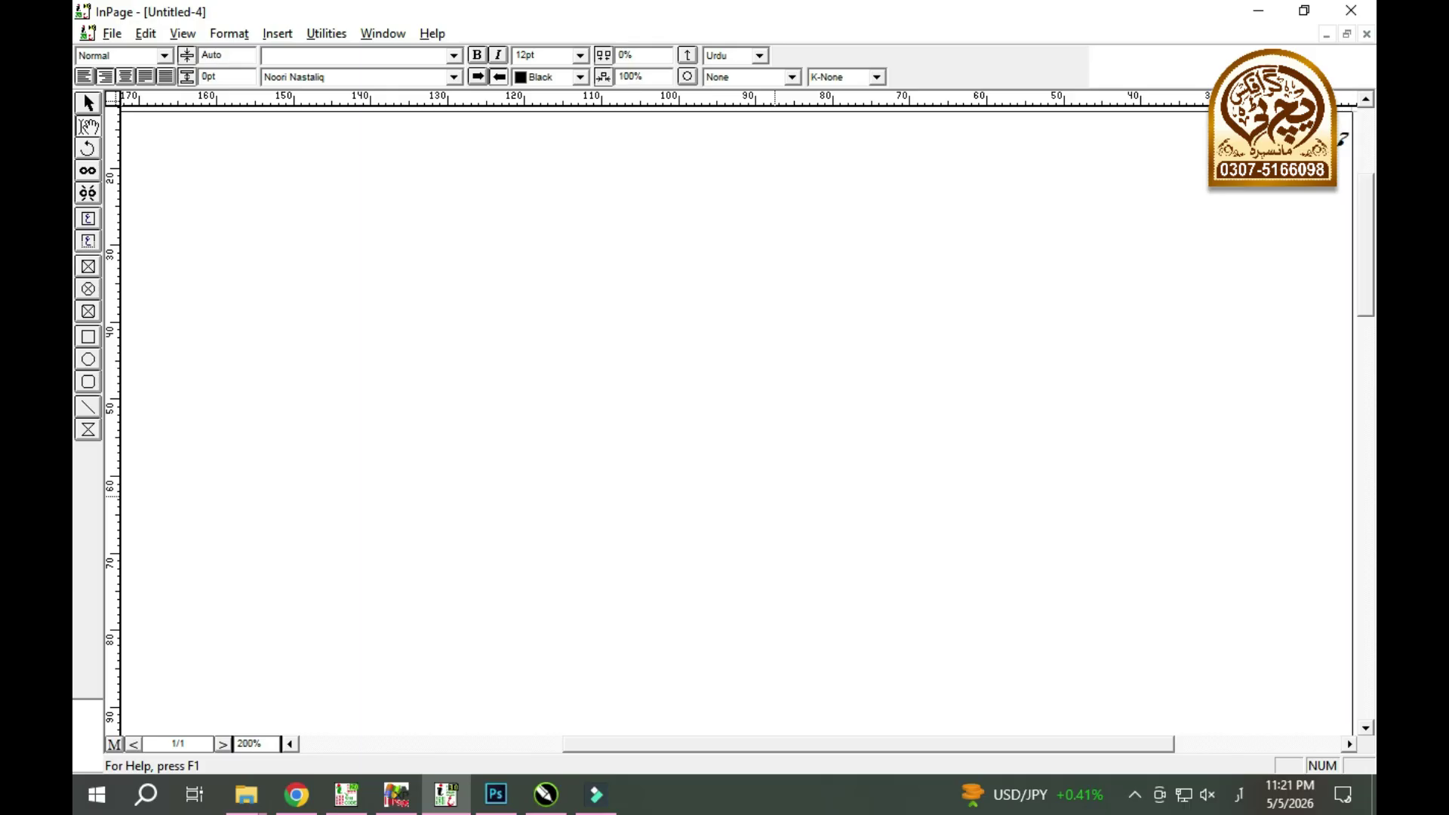
- Check the font's name on its ArabicFonts.net page and set the selected Urdu text in InPage to Janna LT
click(296, 794)
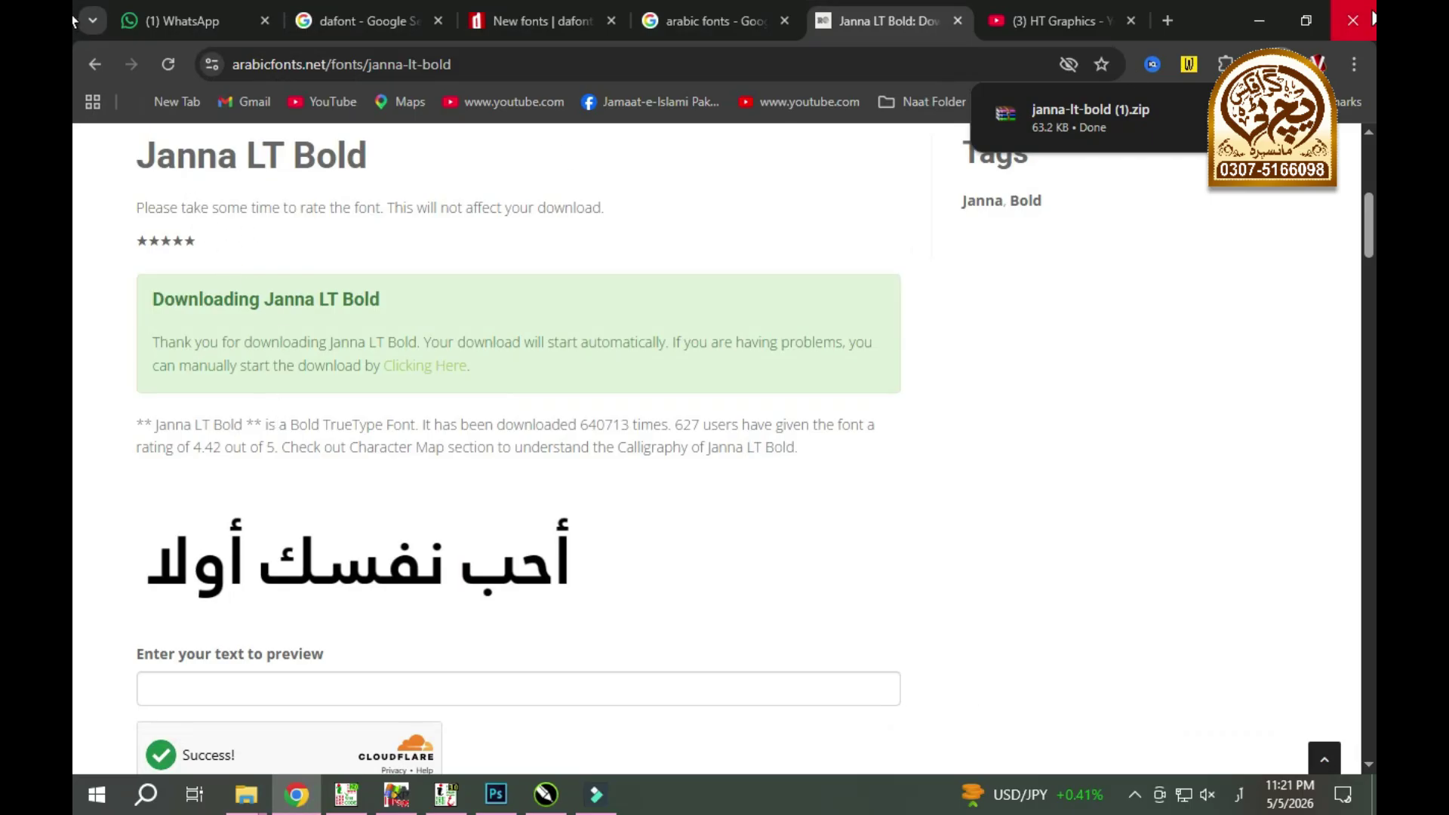
click(1259, 21)
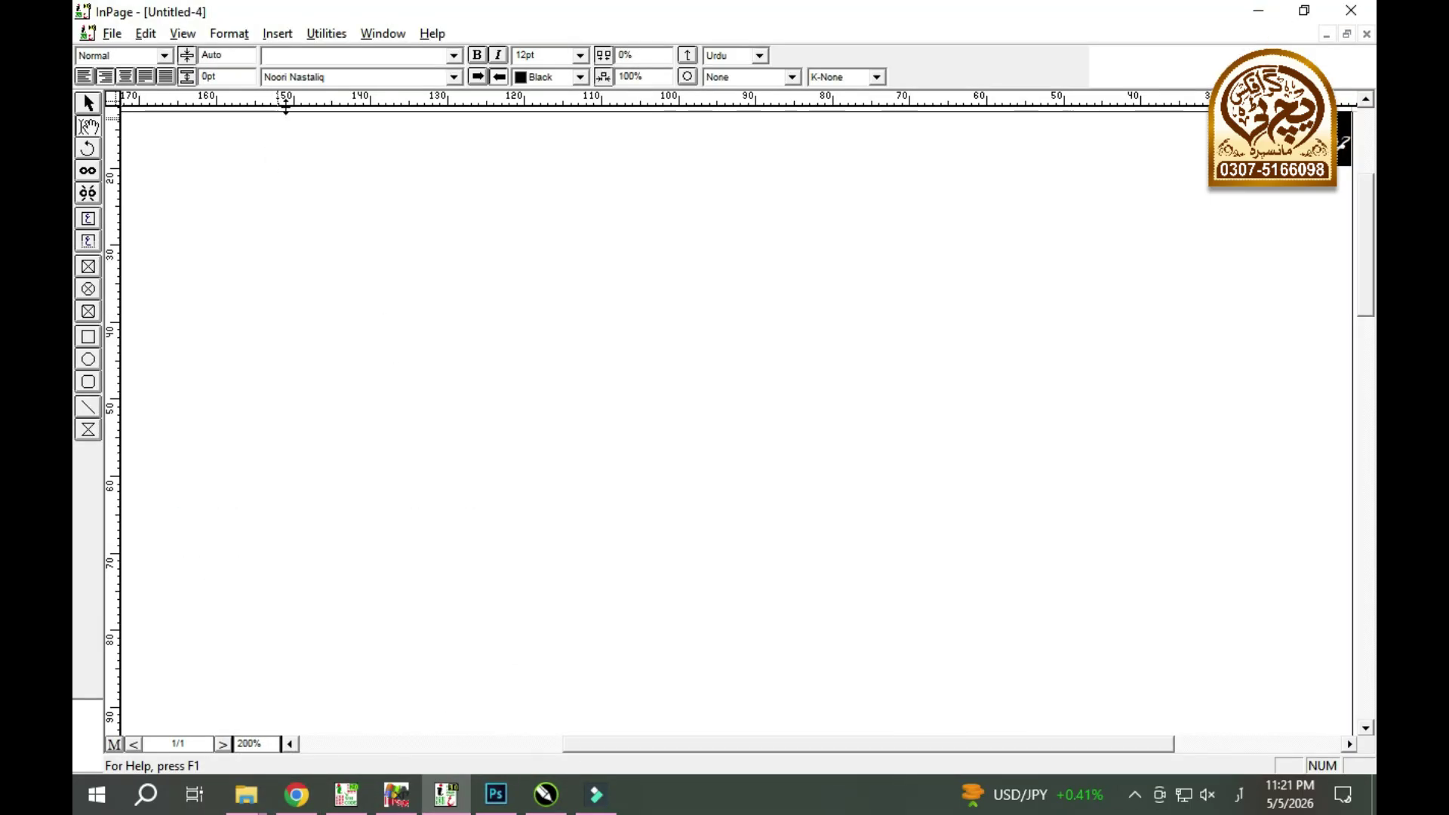
click(318, 76)
text(Janna LT)
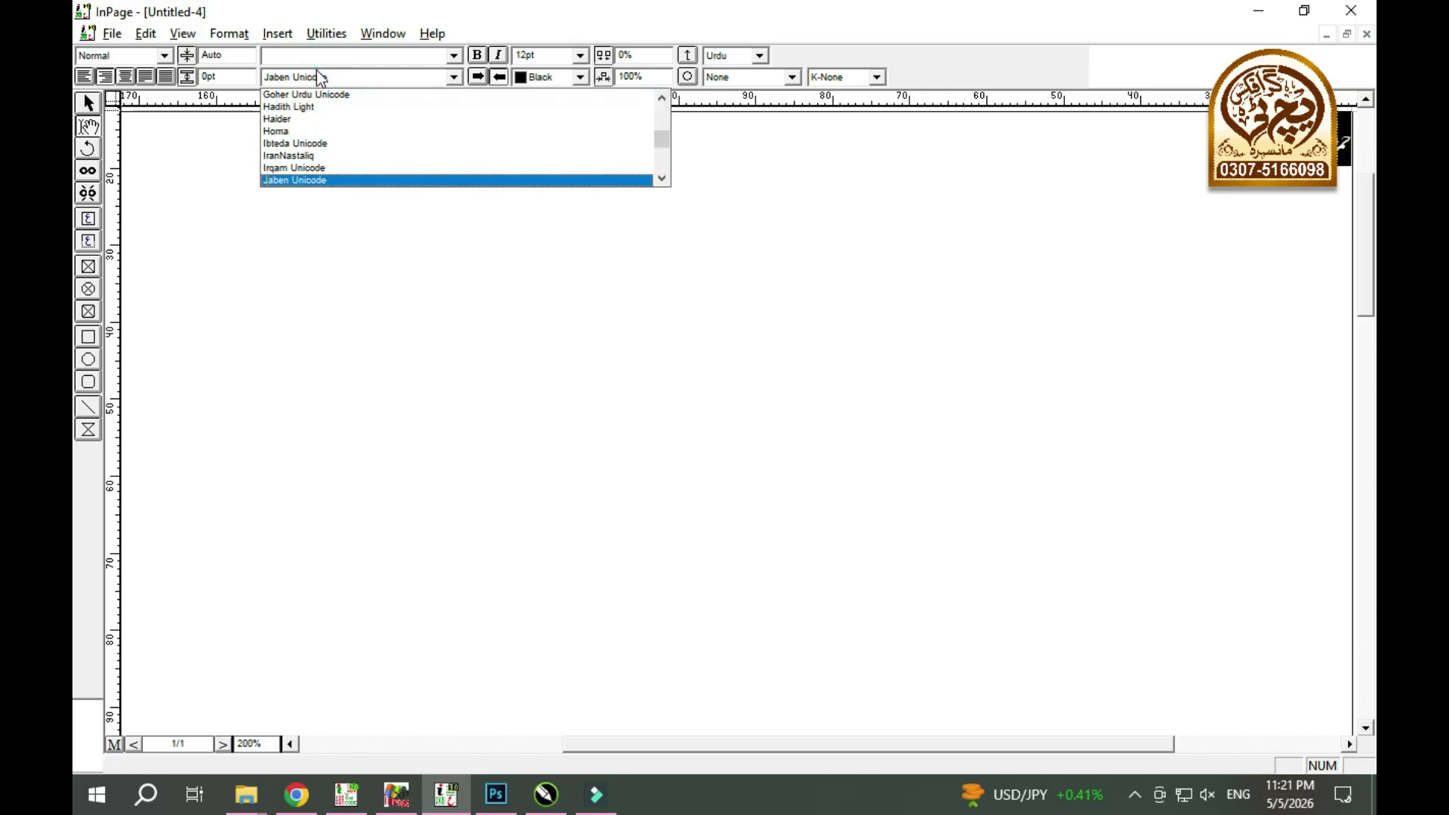
key(Return)
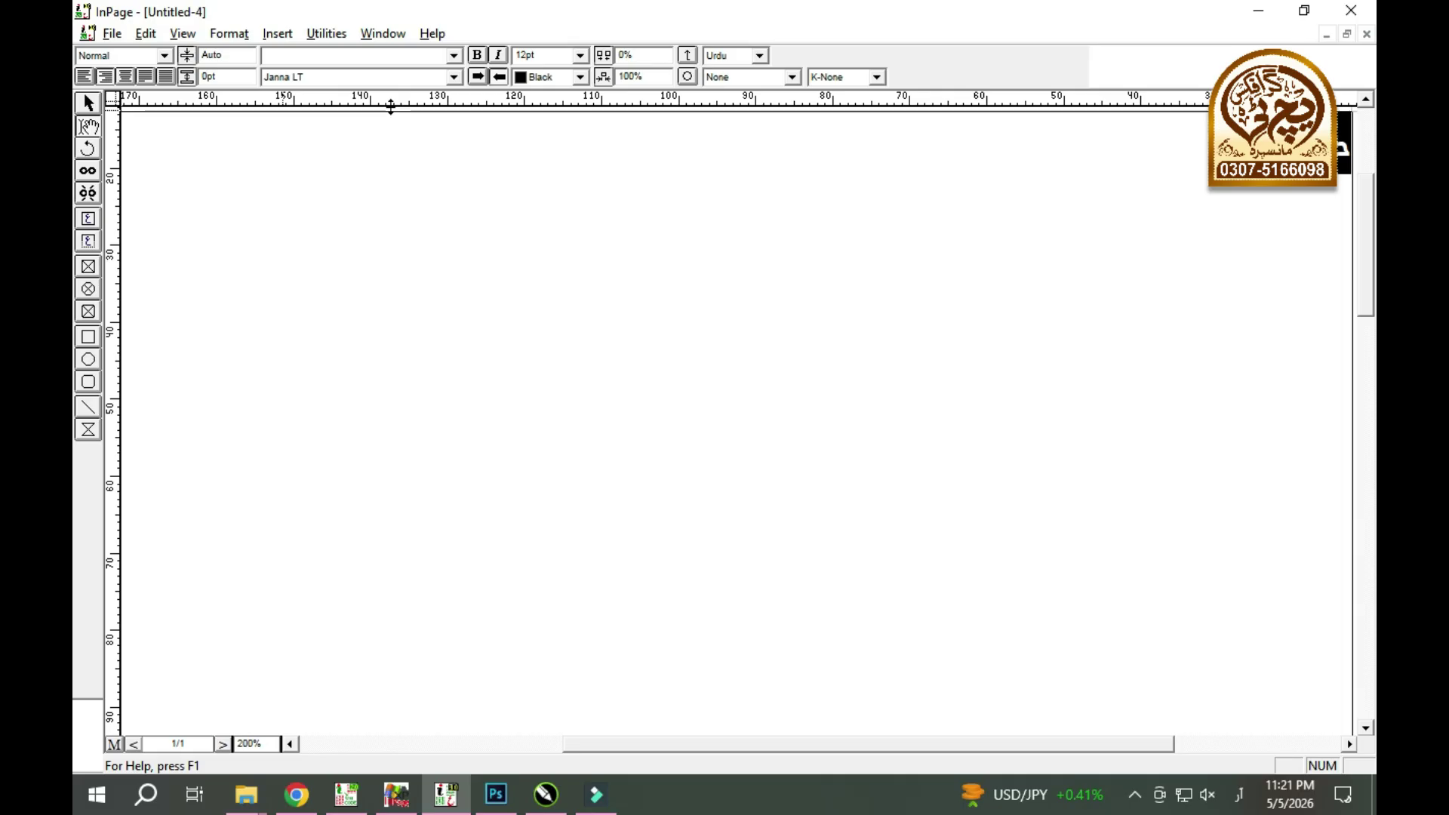
click(868, 260)
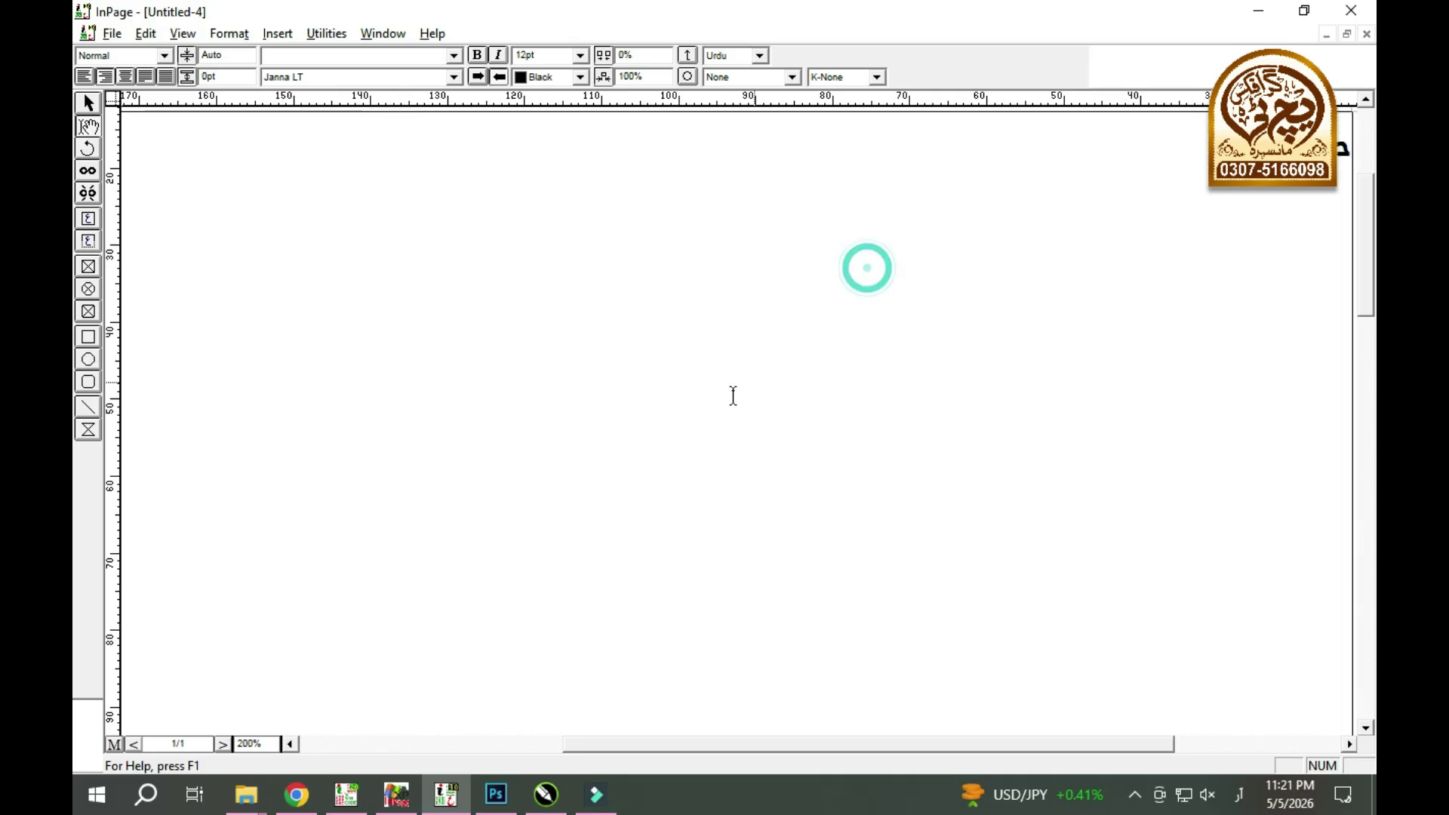
- Switch to CorelDRAW, add an Urdu first name as artistic text on the page, and enlarge it to about 7 inches wide
click(546, 794)
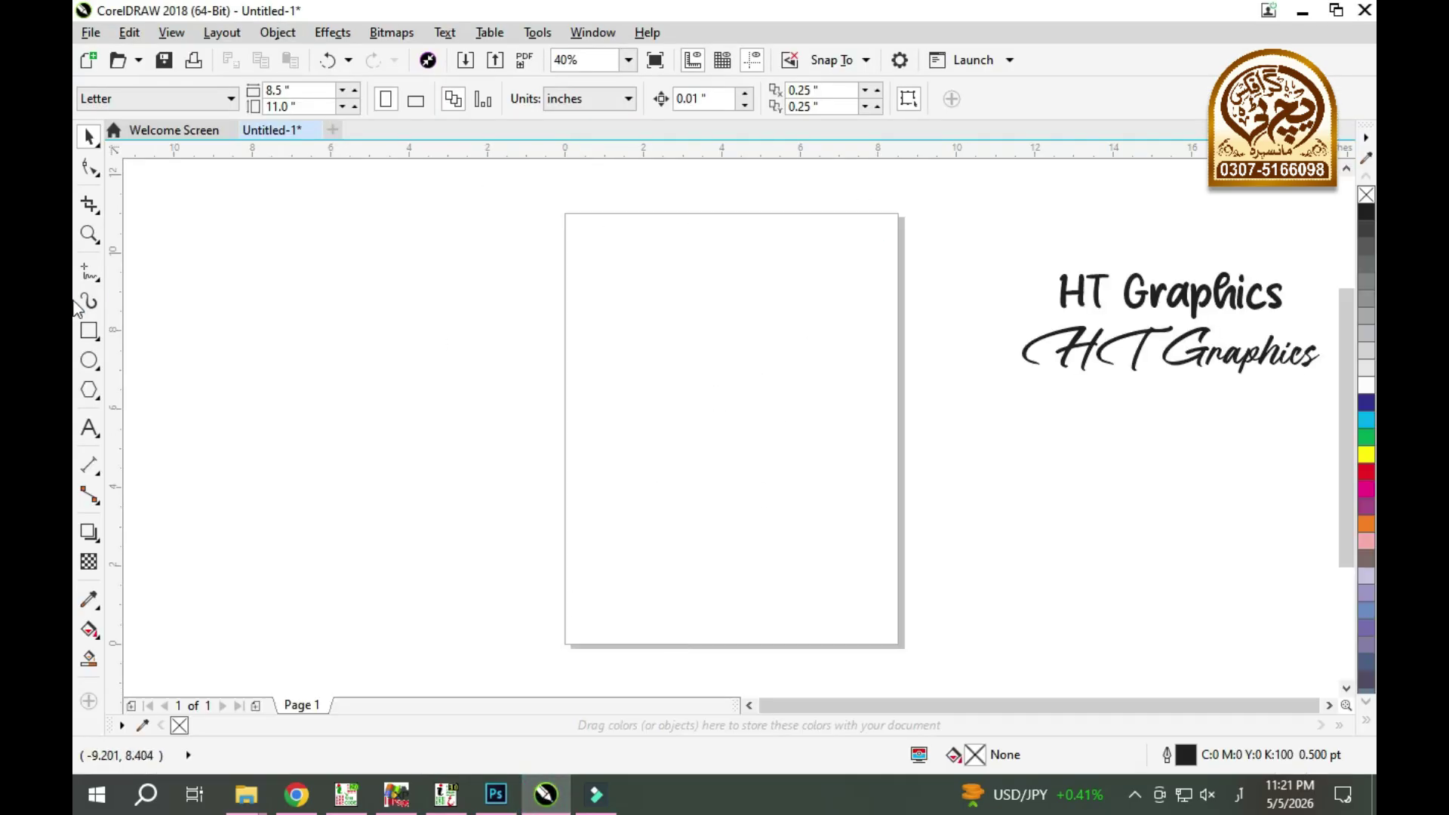
click(89, 427)
click(722, 395)
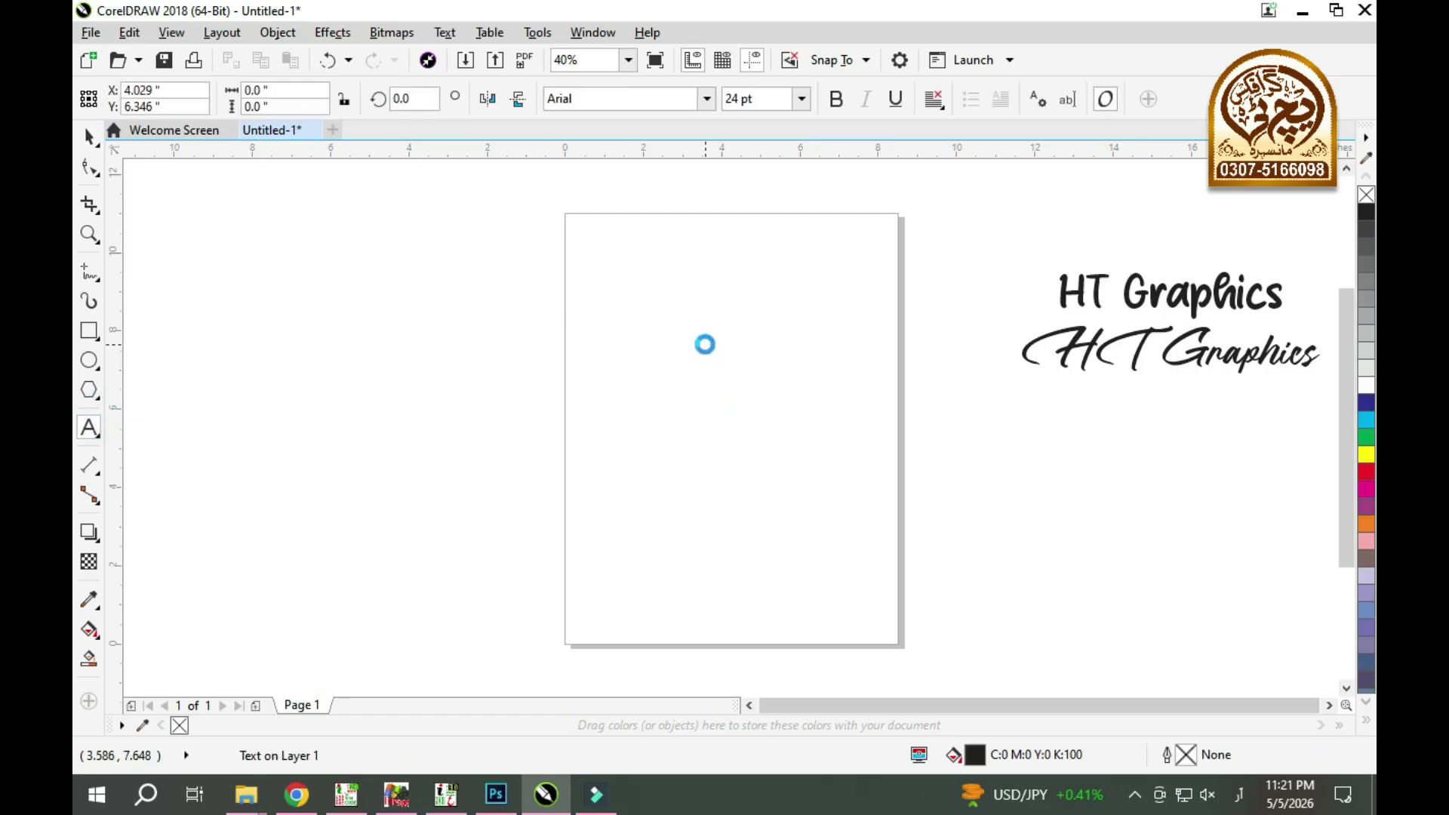
key(alt+shift)
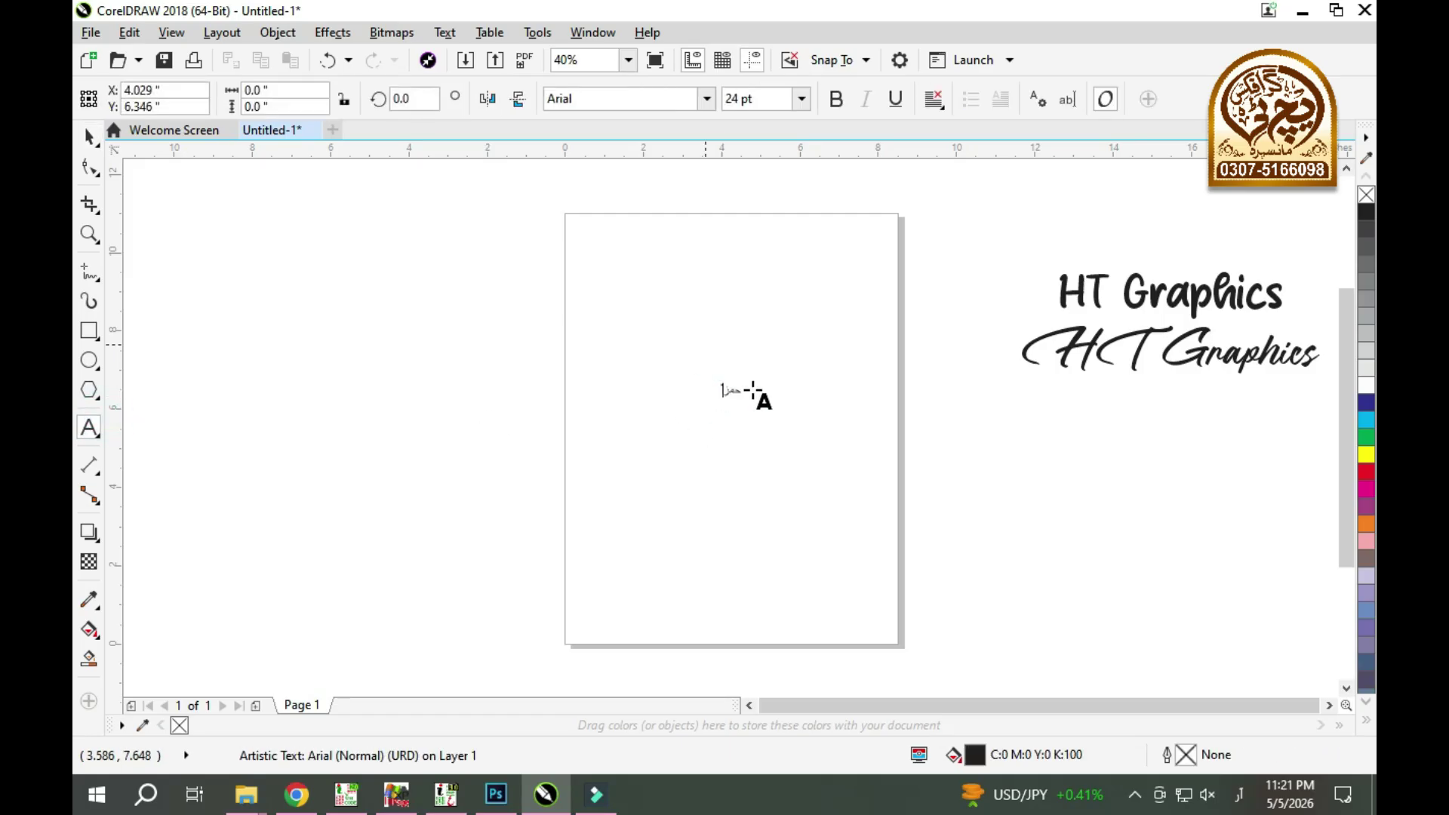
key(ctrl+space)
drag(754, 404, 877, 517)
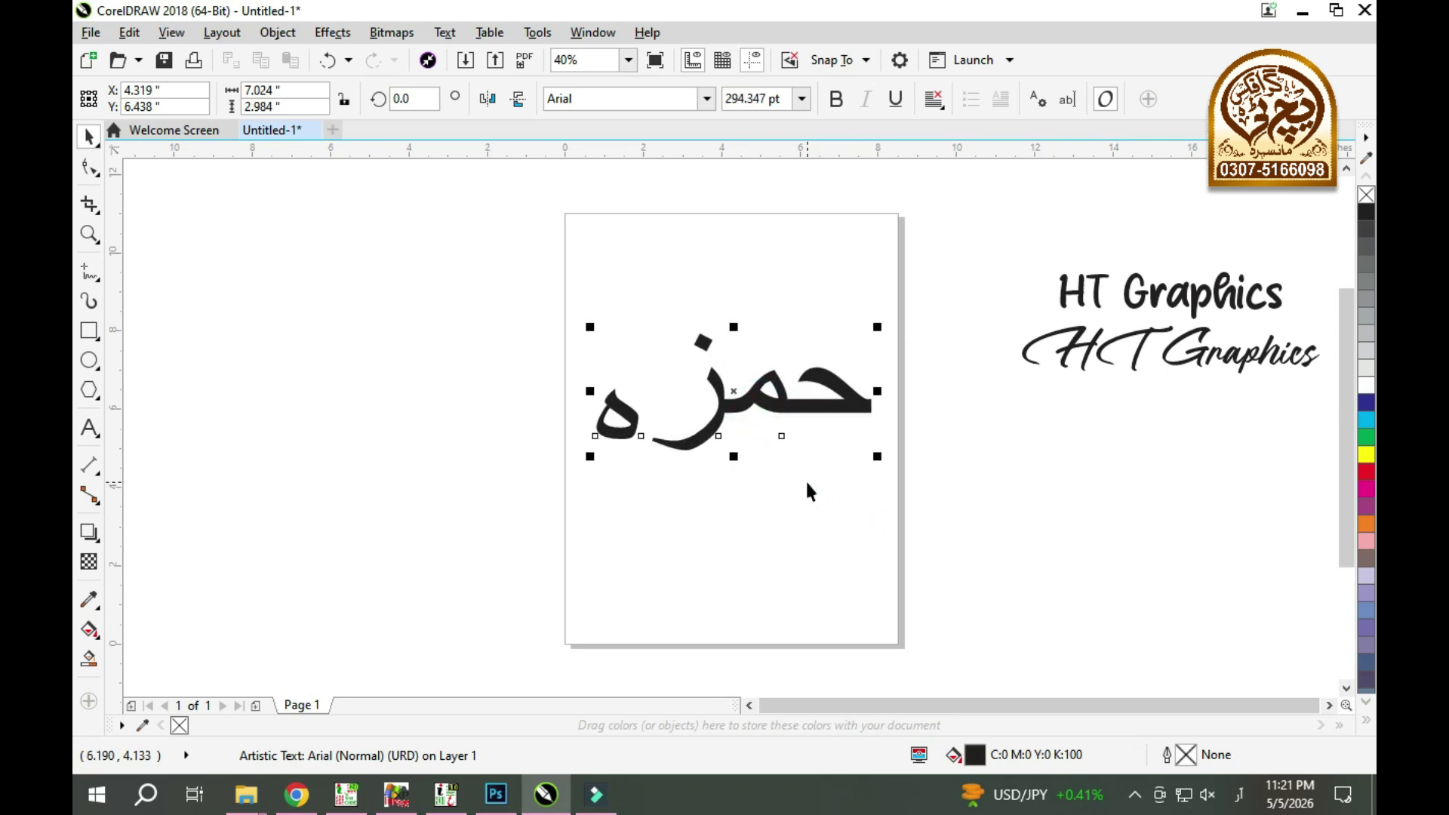
- Change the Urdu name's font to Janna LT and scale it down to about 245 pt
click(1238, 794)
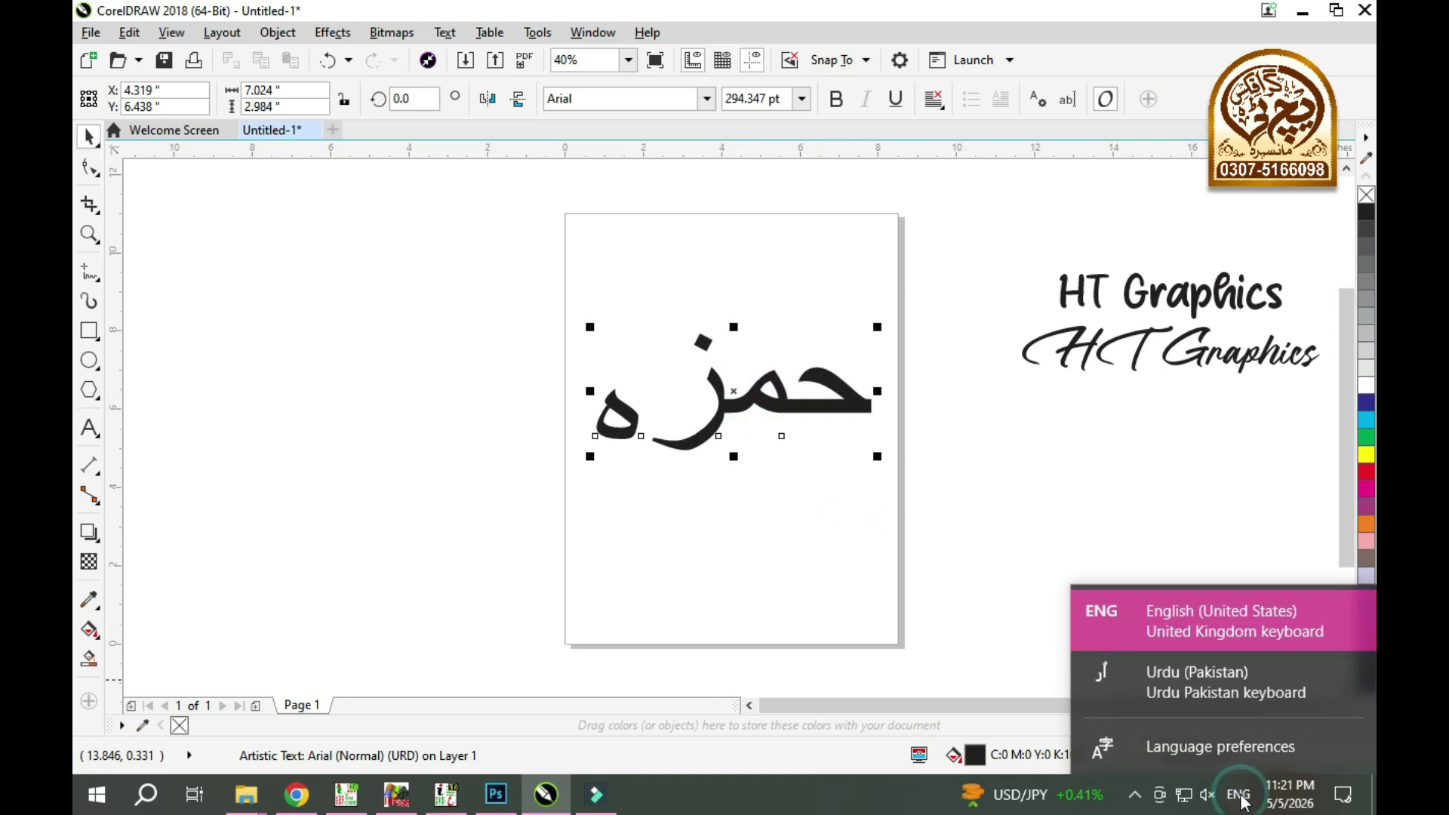
click(899, 591)
click(613, 98)
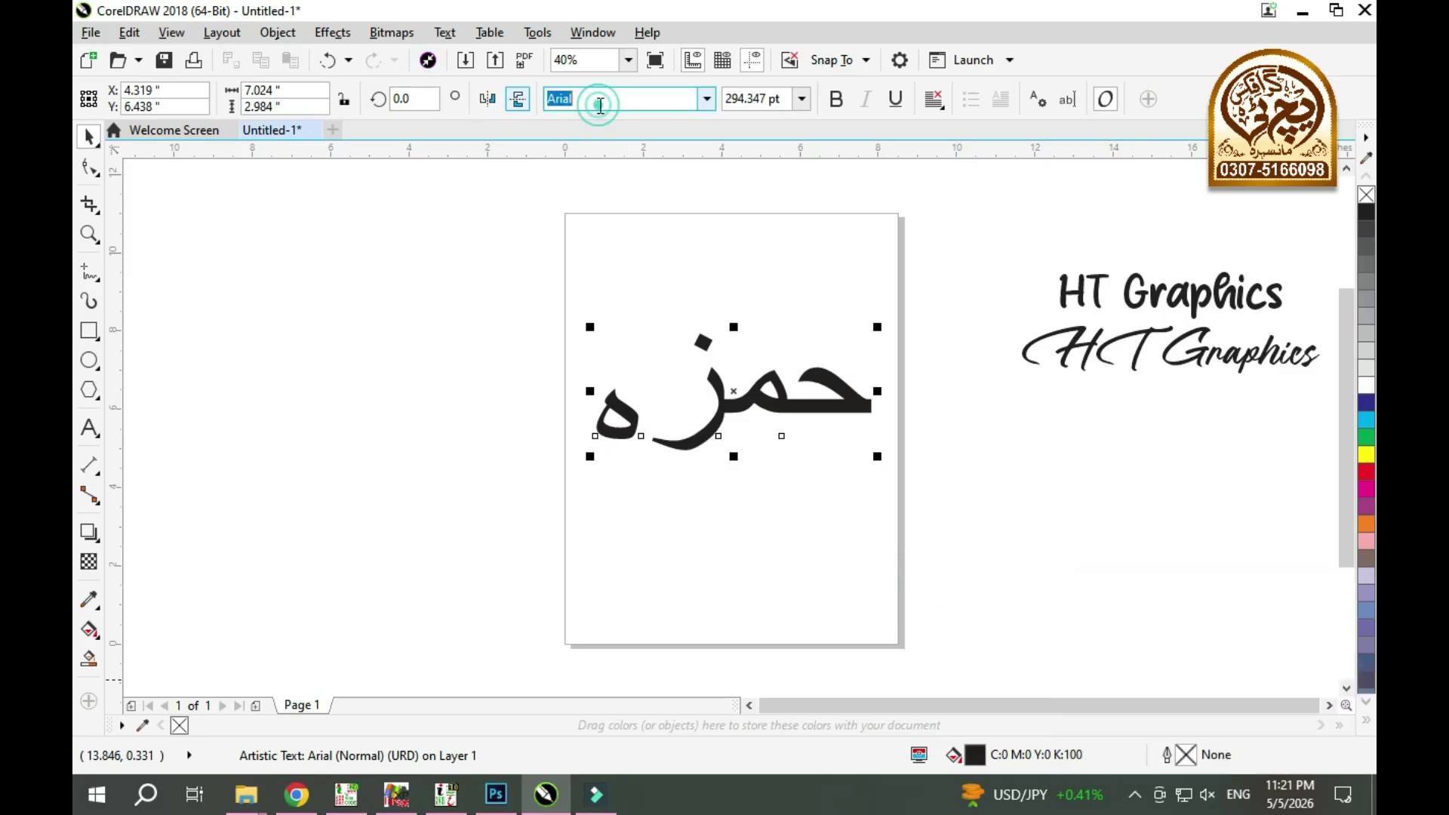
text(Janna LT)
key(Return)
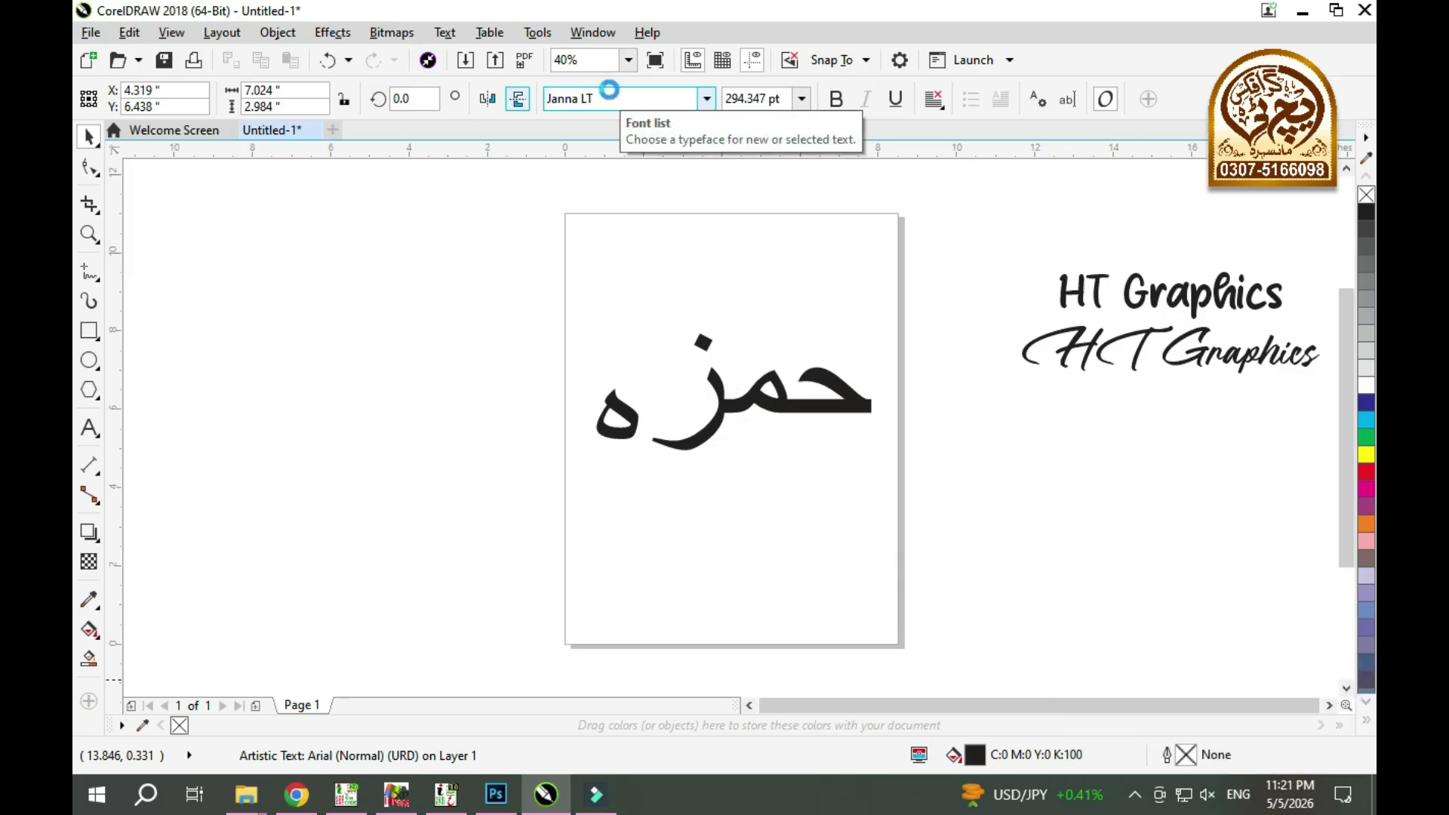
drag(906, 475, 886, 505)
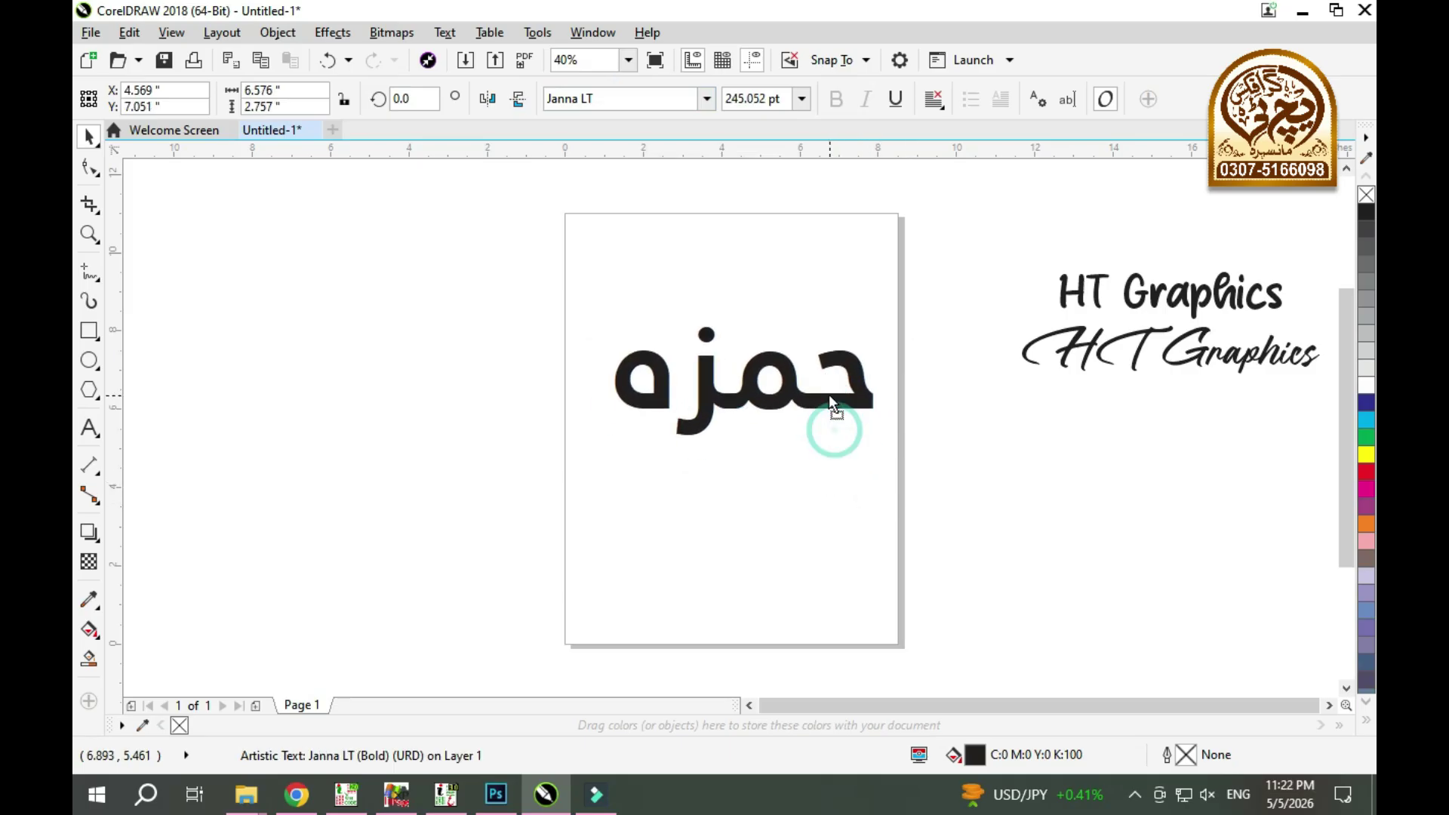
- Group the two HT Graphics texts and move them with the Urdu name off the page to its left, close together
scroll(826, 375, down, 2)
drag(547, 472, 1061, 330)
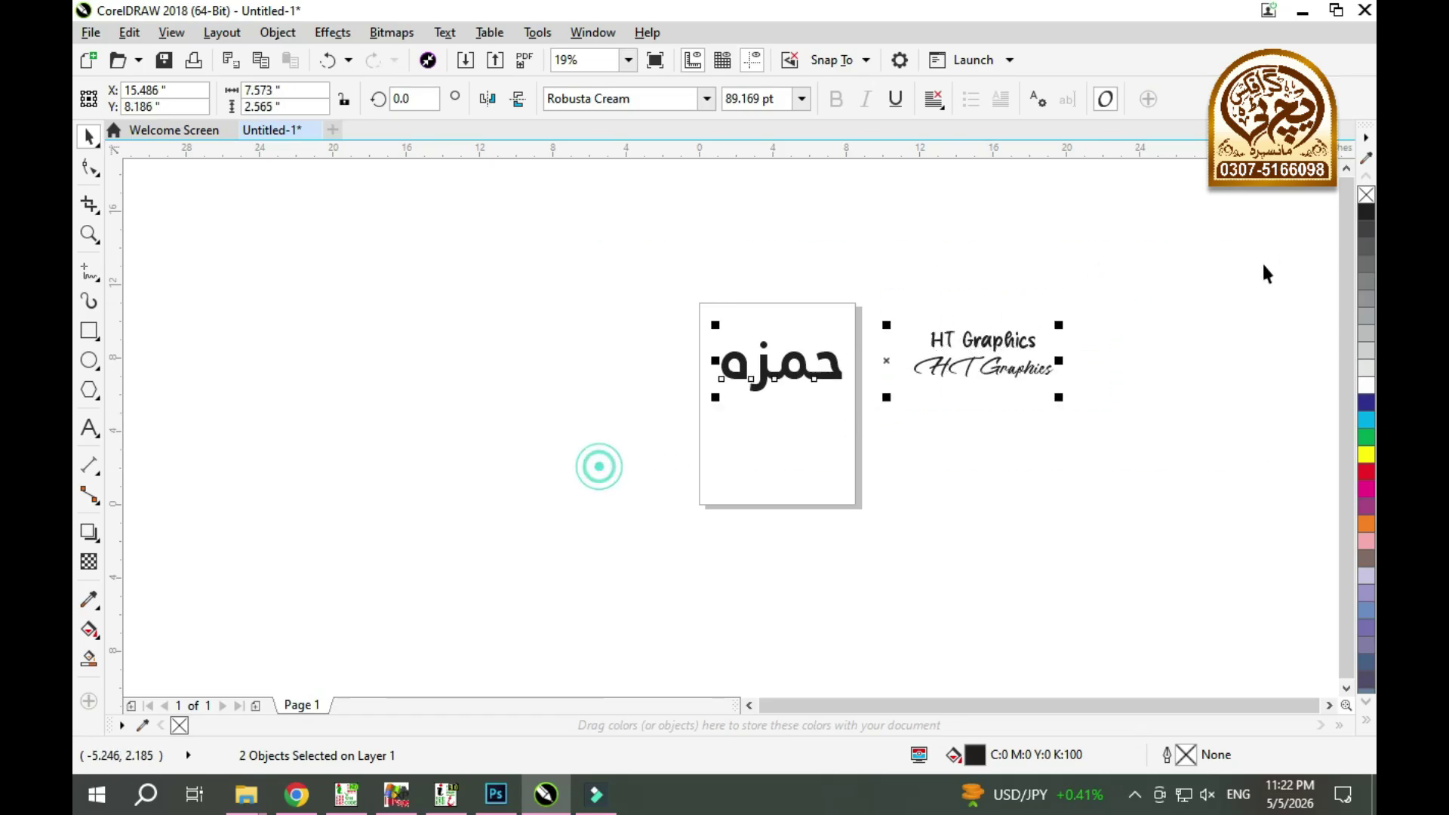
key(ctrl+g)
drag(1006, 341, 431, 353)
scroll(434, 317, up, 2)
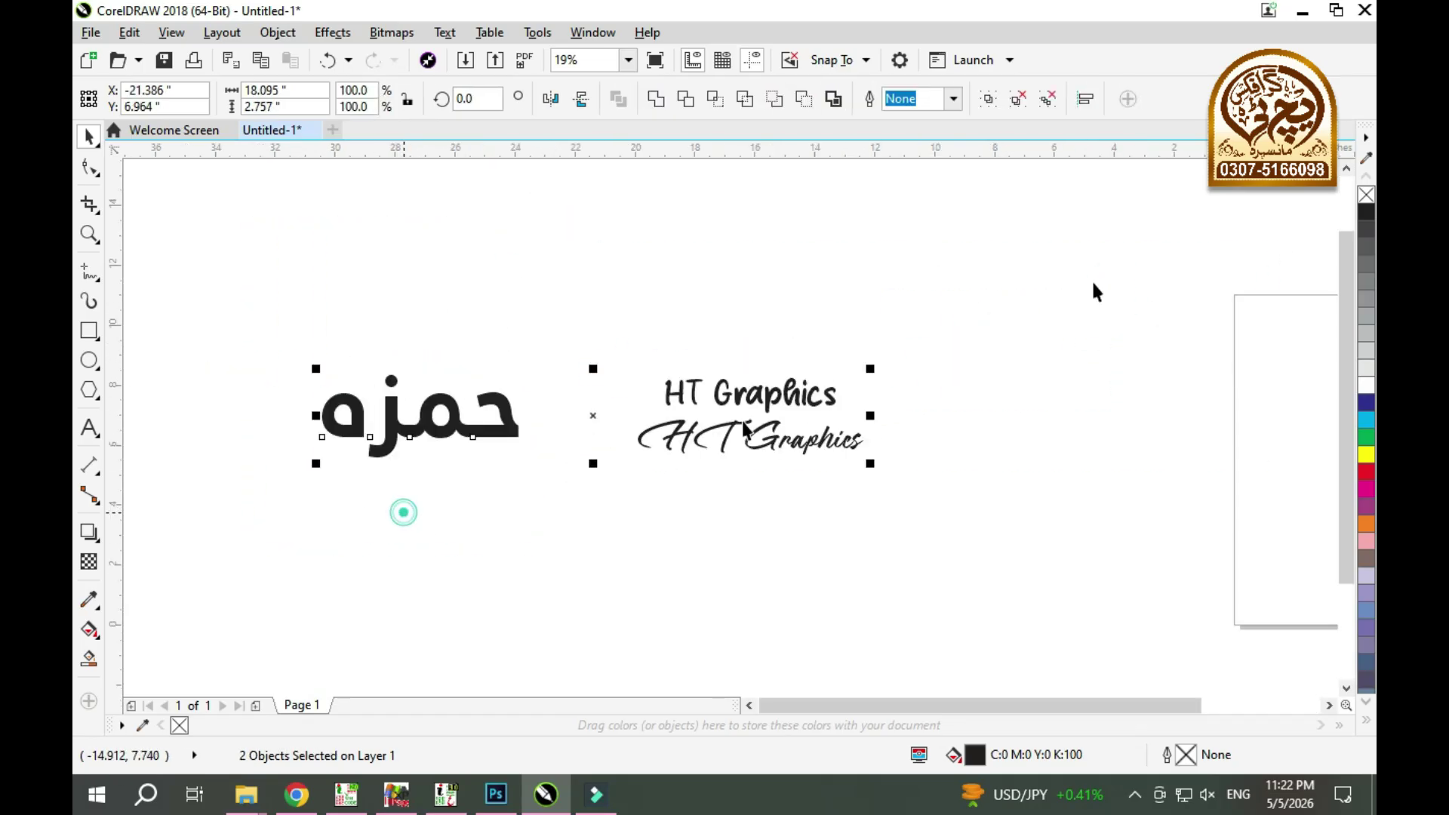
drag(764, 390, 686, 390)
drag(941, 284, 177, 550)
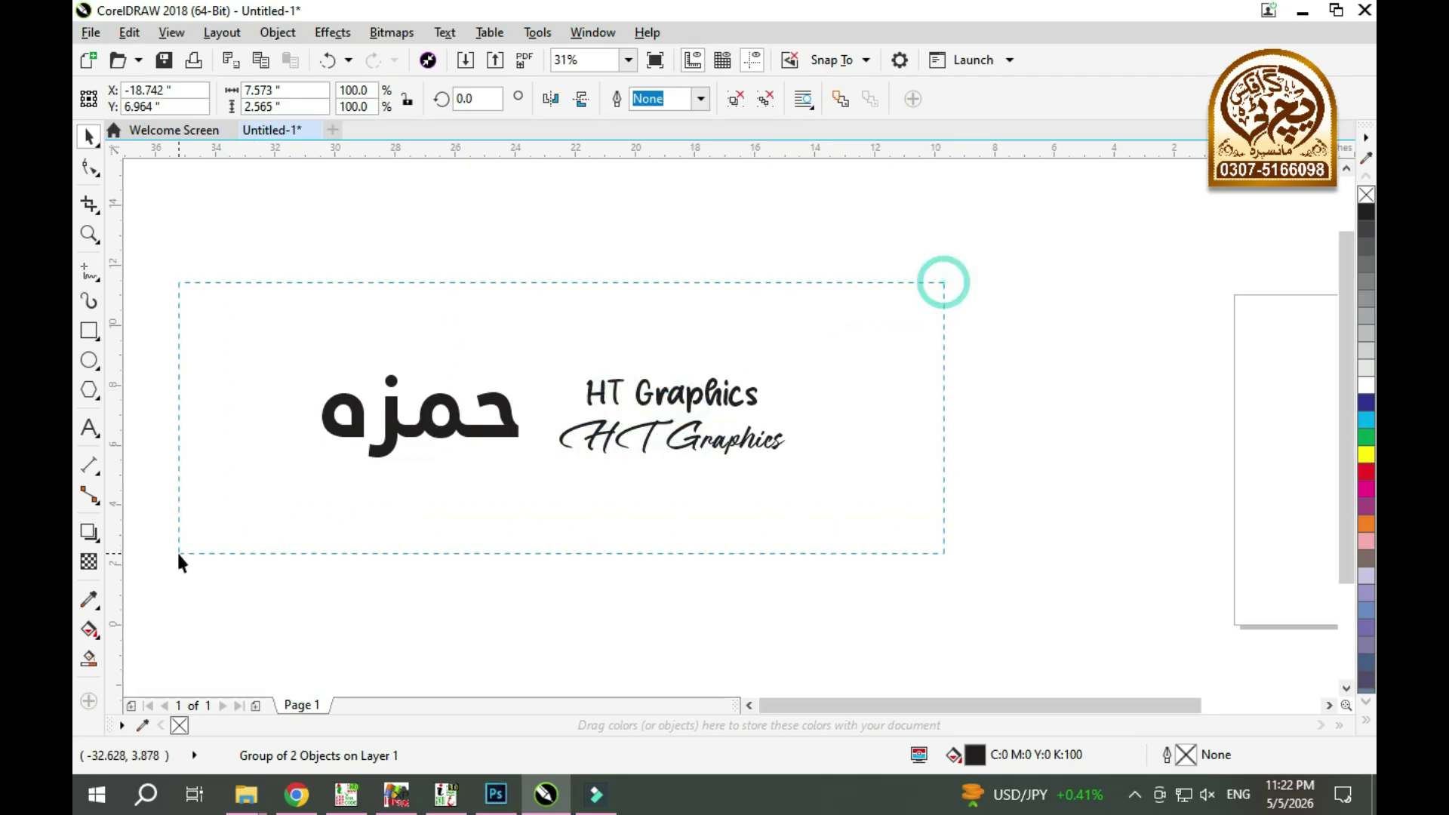
- Return to the Janna LT Bold page in Chrome and examine its font information, character map and related fonts
click(296, 794)
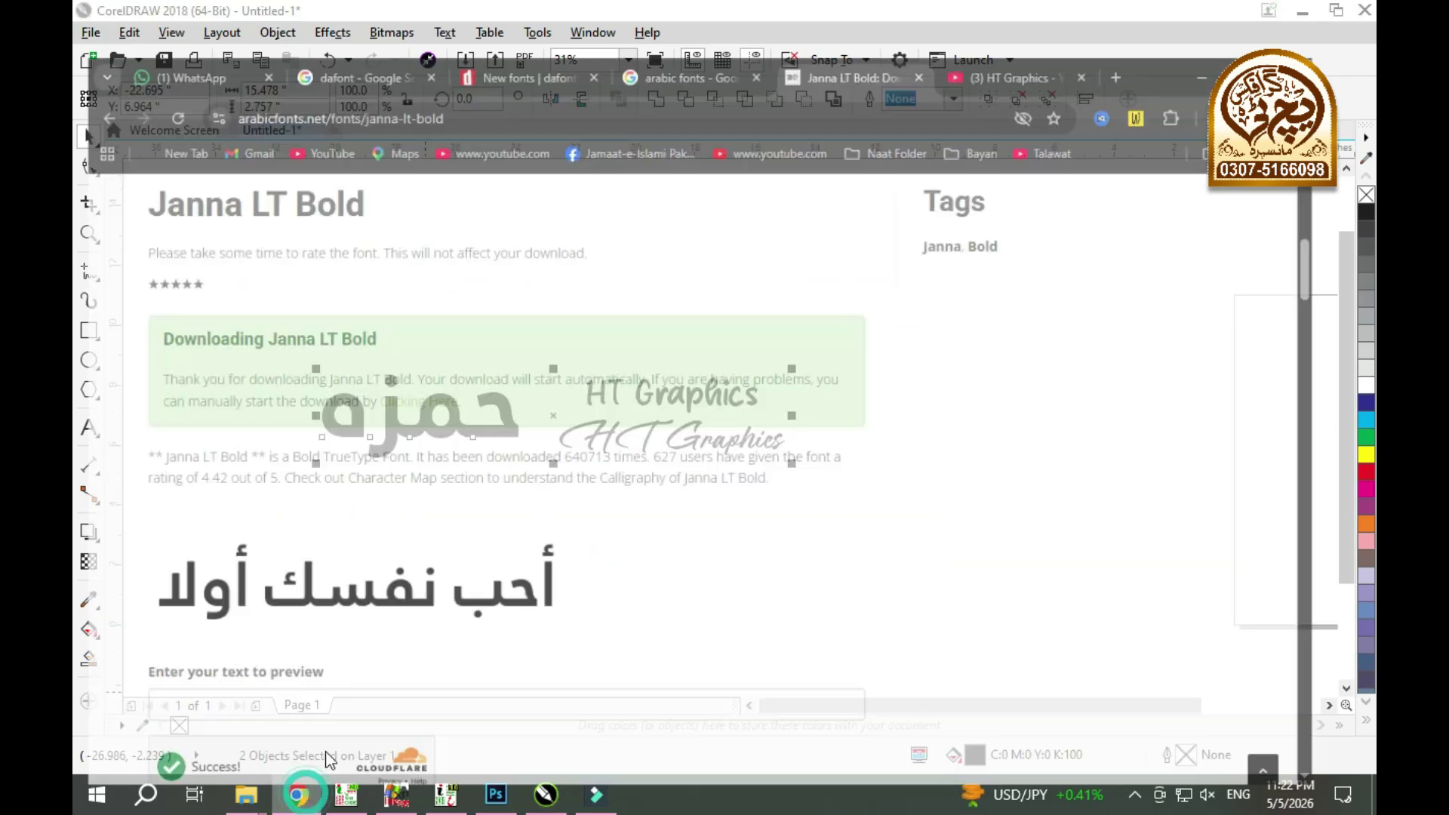
scroll(549, 455, down, 15)
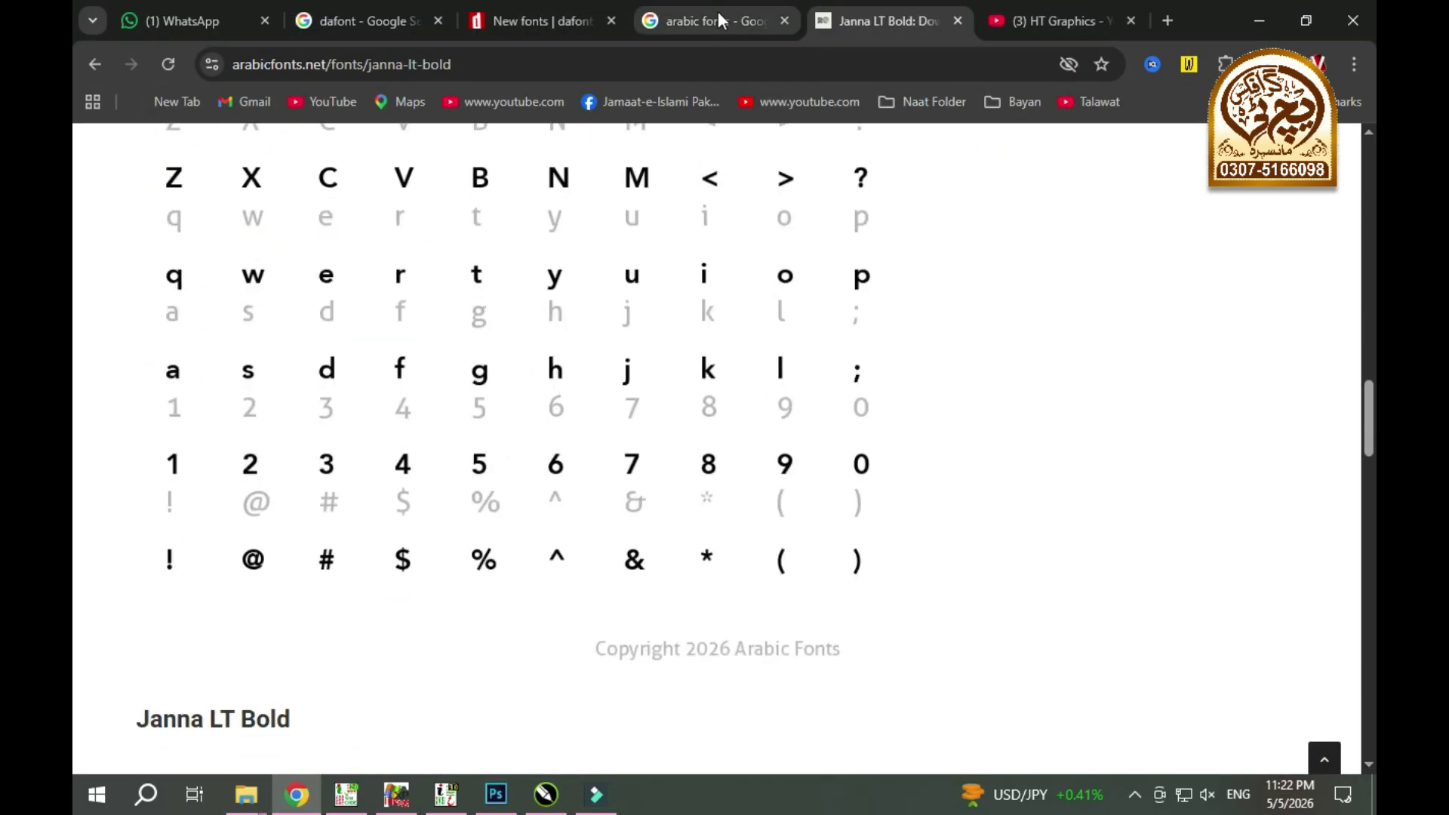
click(94, 65)
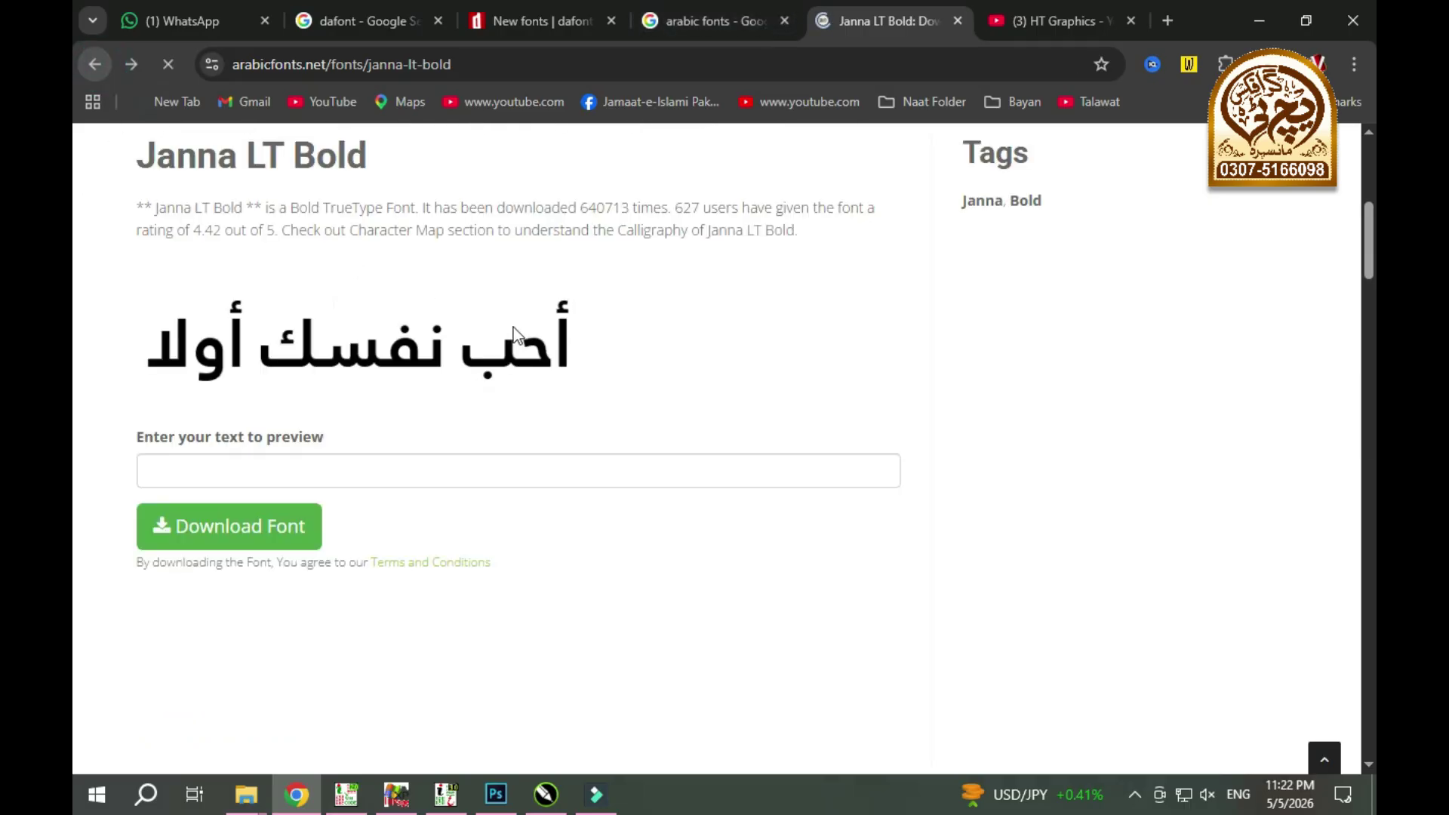
scroll(500, 373, down, 18)
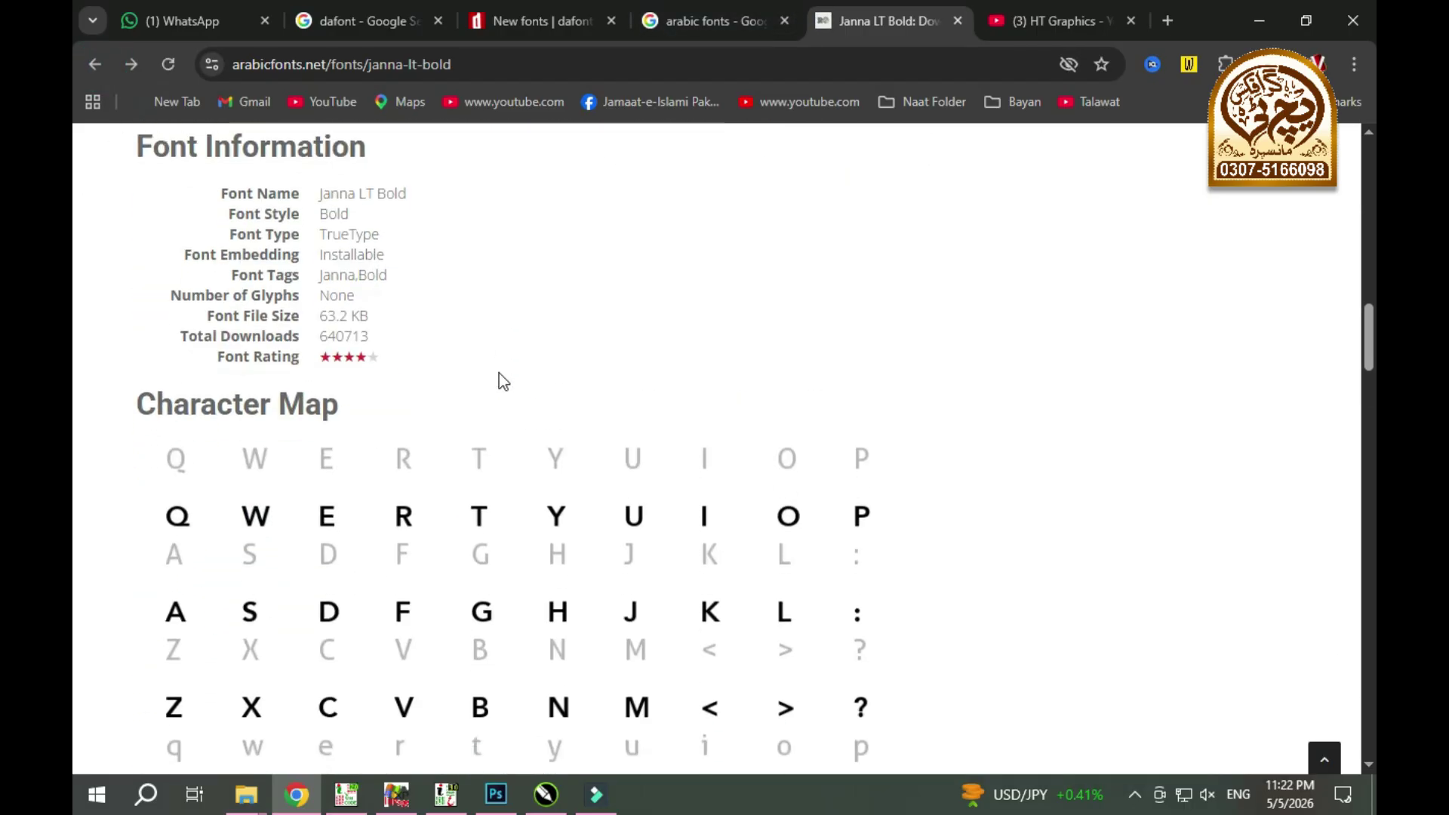
scroll(488, 365, down, 15)
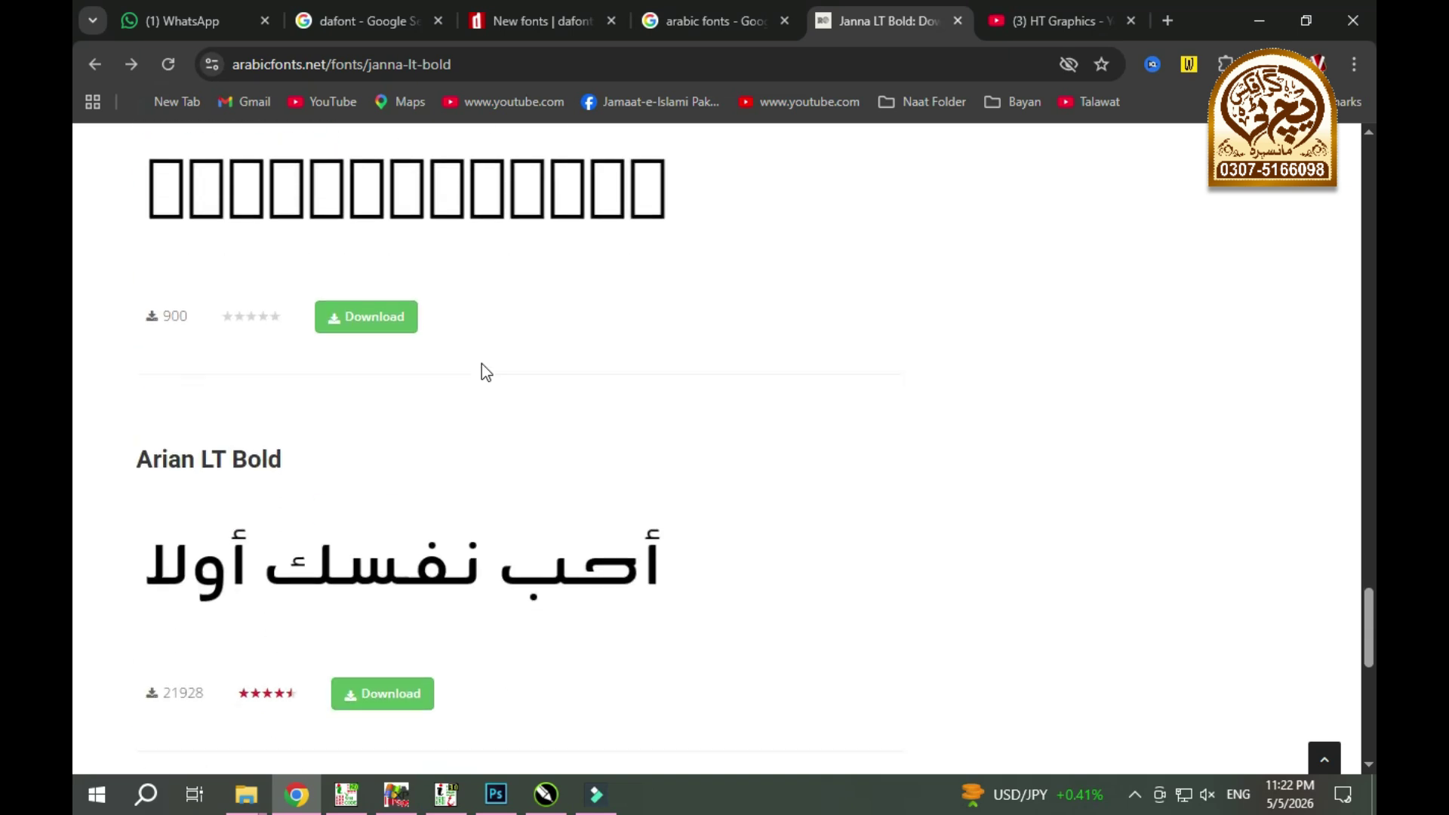
scroll(464, 420, down, 2)
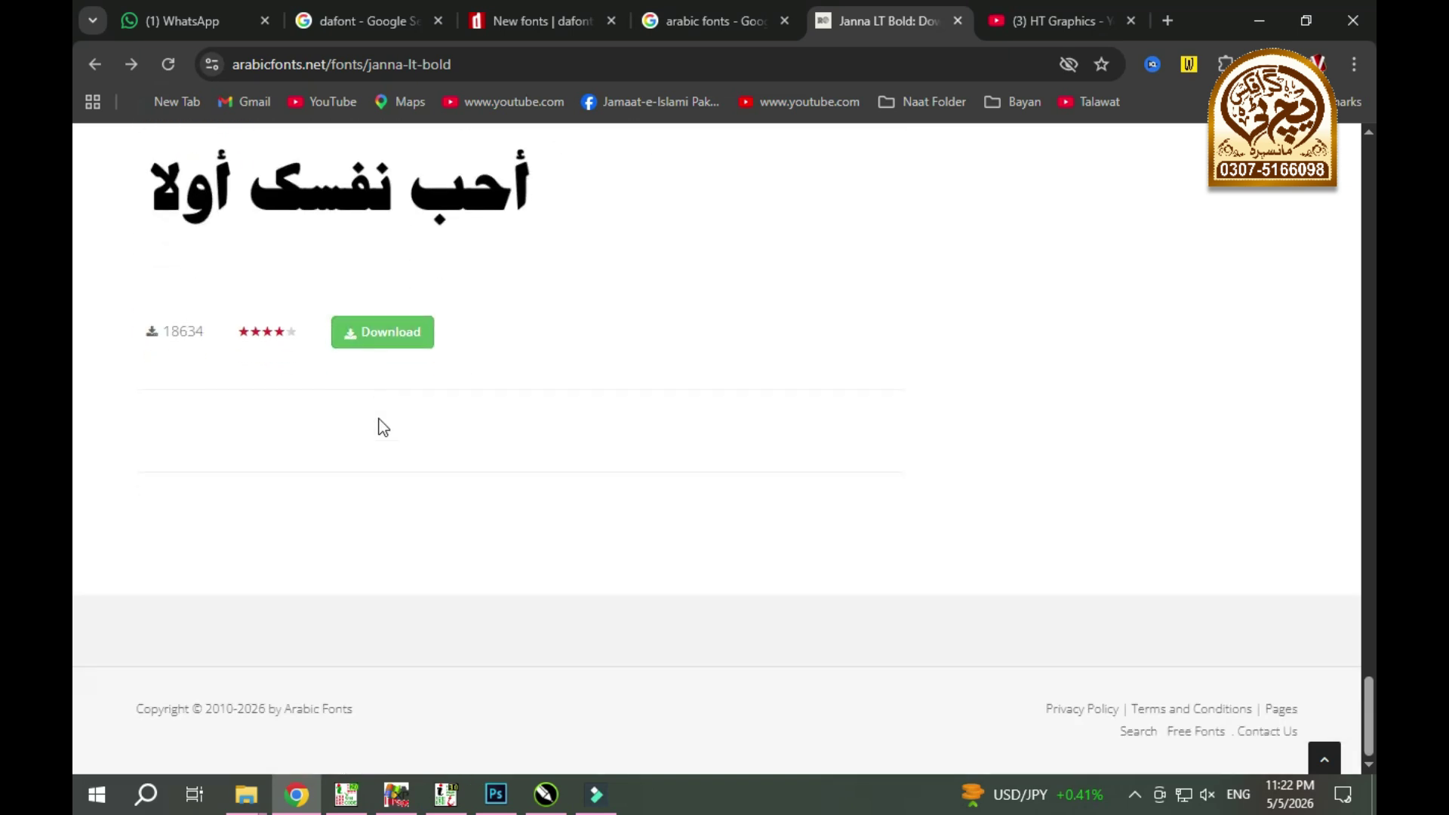
scroll(384, 427, up, 15)
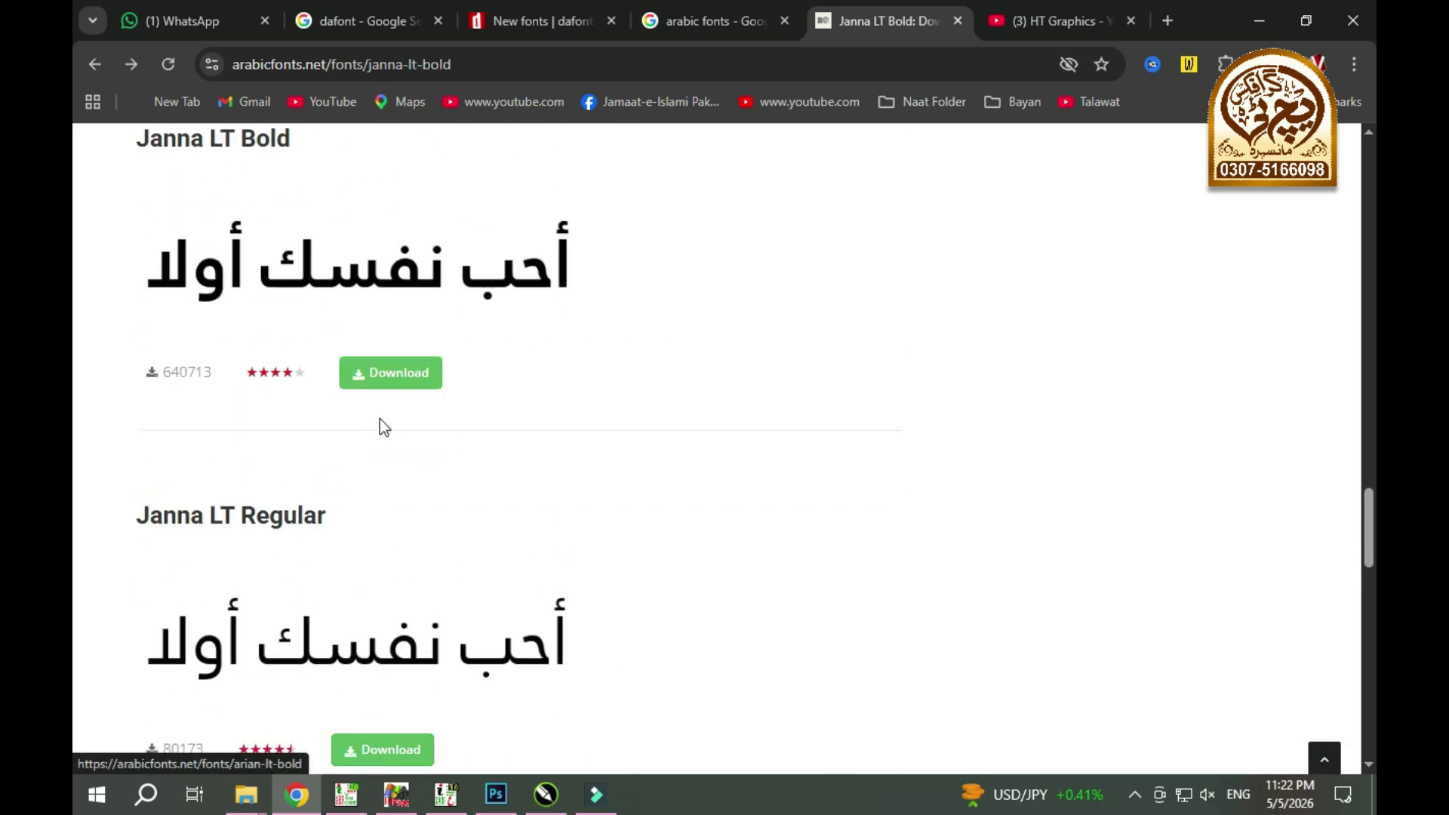
scroll(379, 414, up, 10)
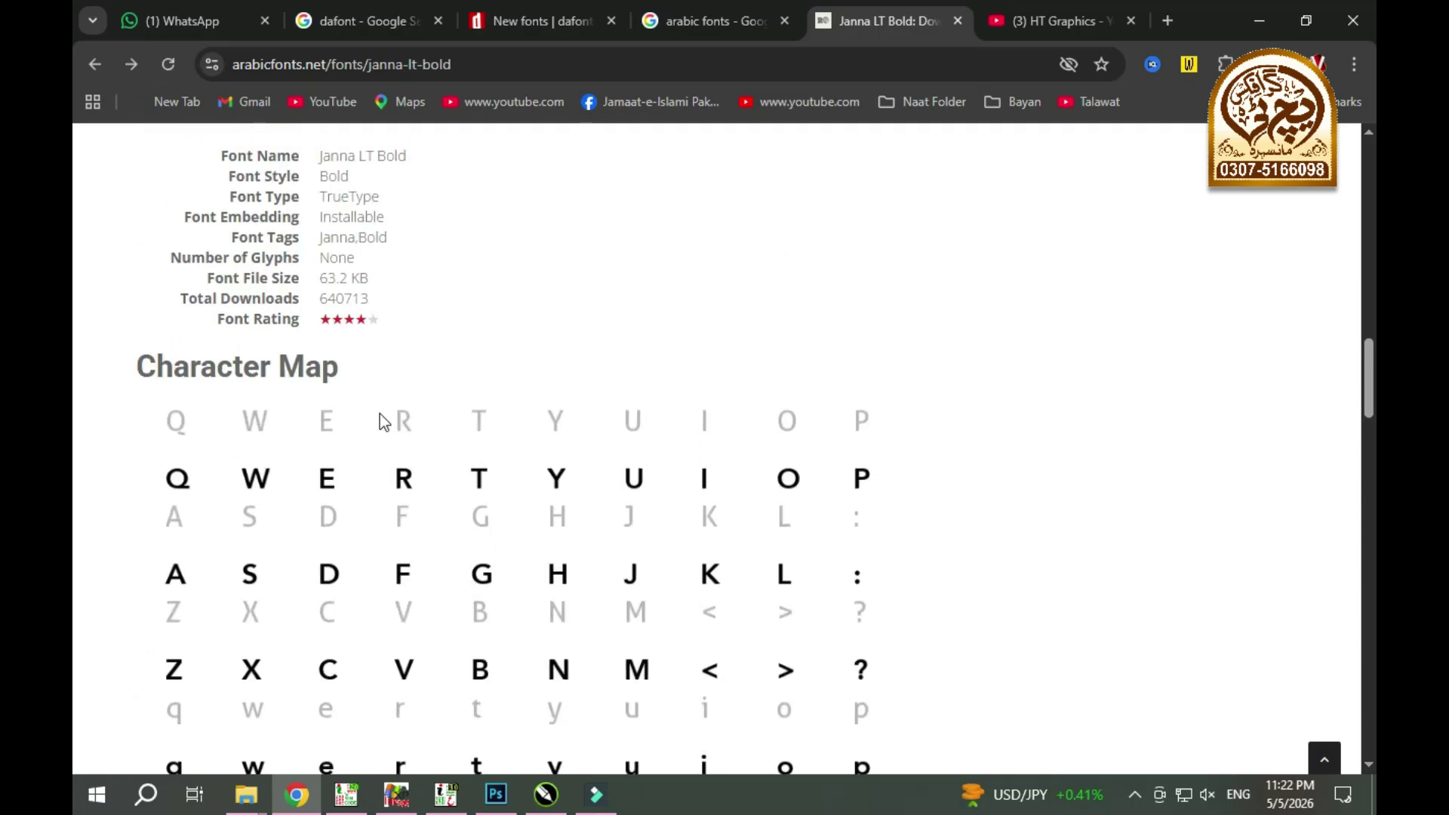
scroll(379, 417, up, 8)
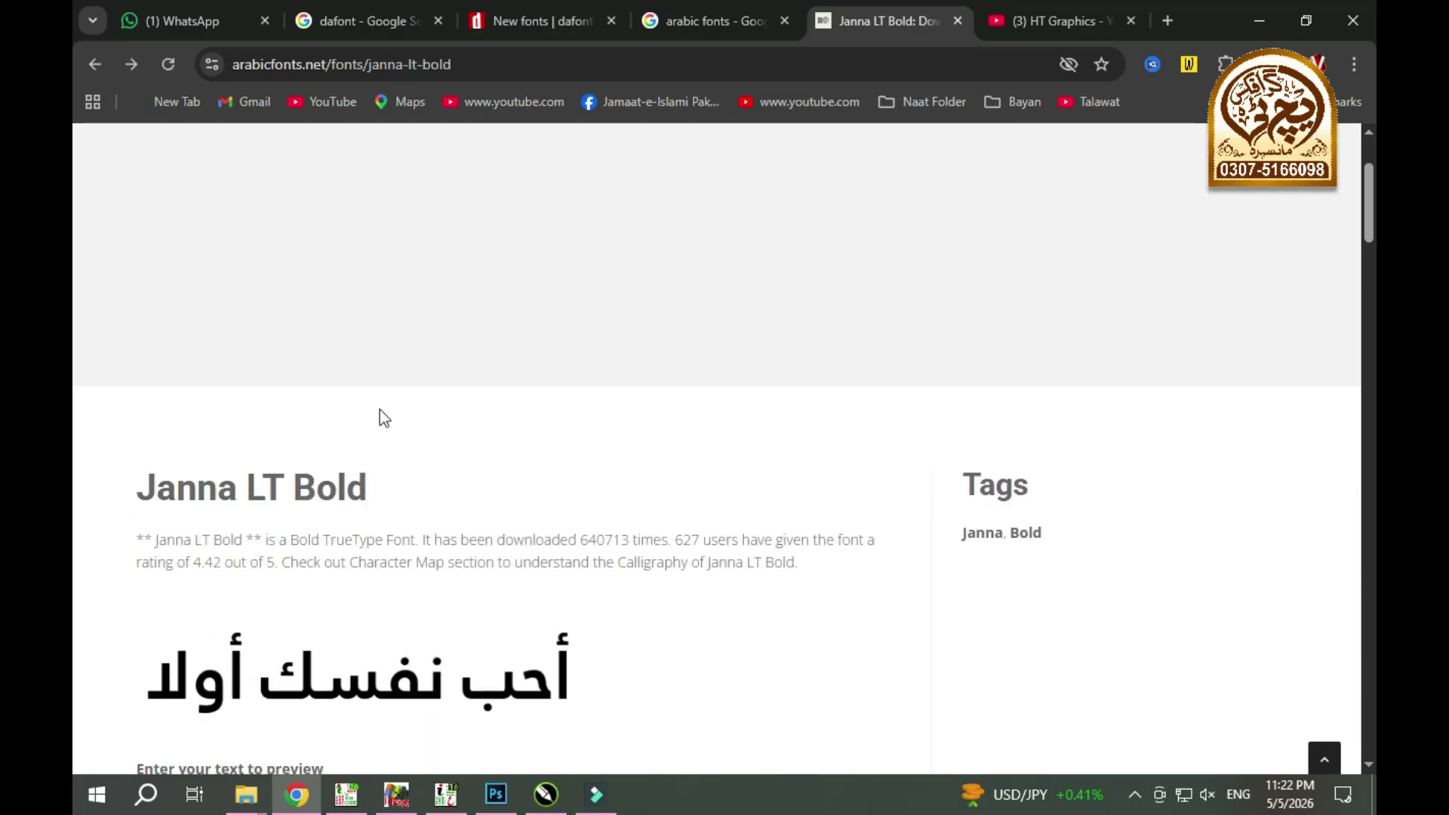